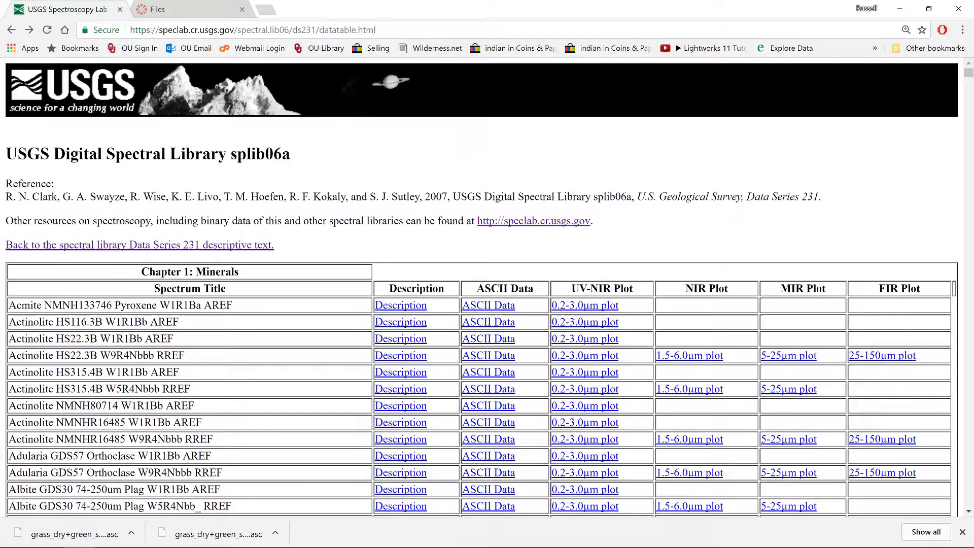
# Select the USGS splib06a library page address, then return to the spectrum table
pyautogui.click(379, 30)
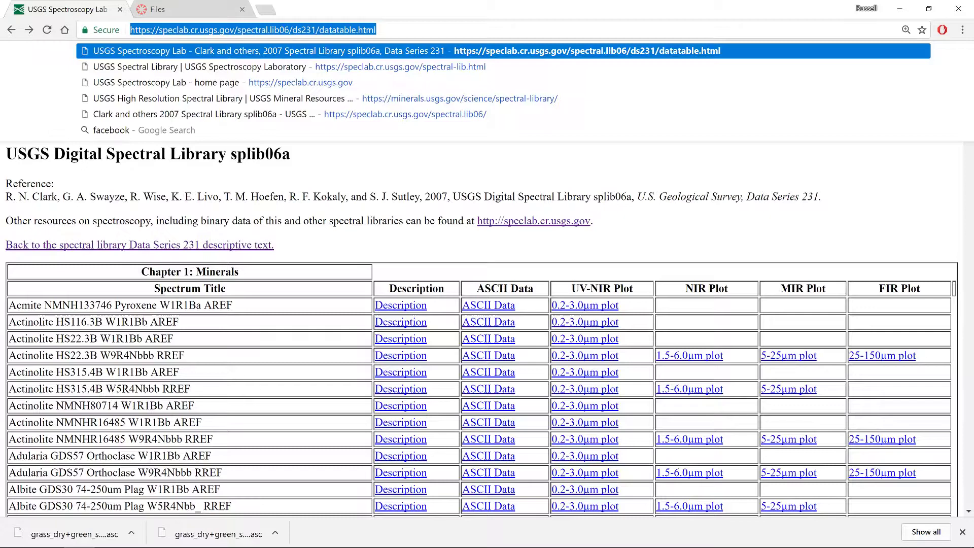
pyautogui.click(318, 29)
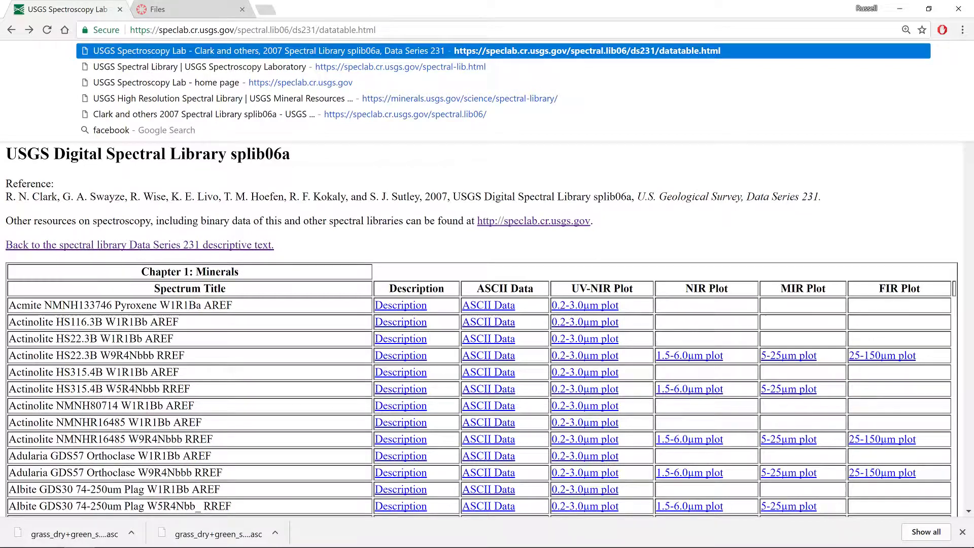
pyautogui.moveTo(377, 29); pyautogui.dragTo(130, 30)
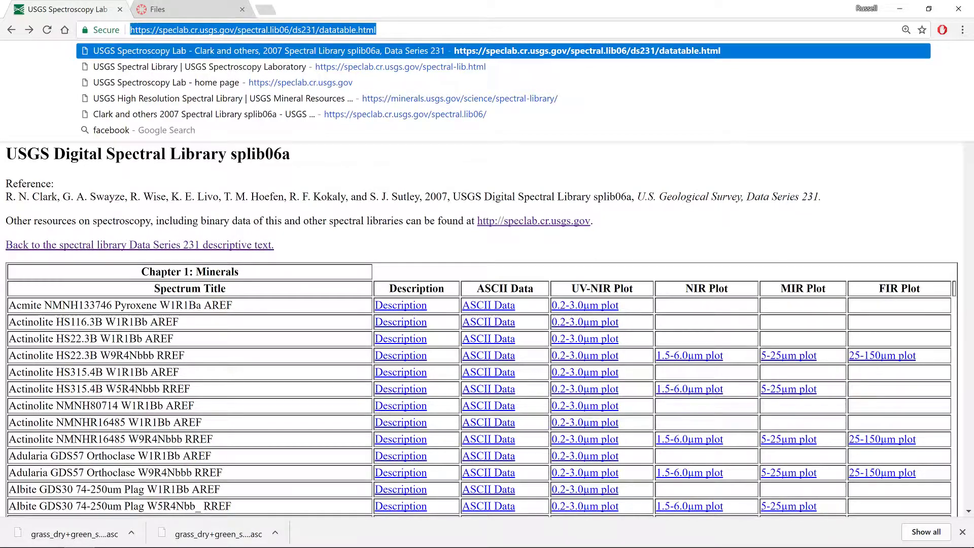
pyautogui.click(362, 177)
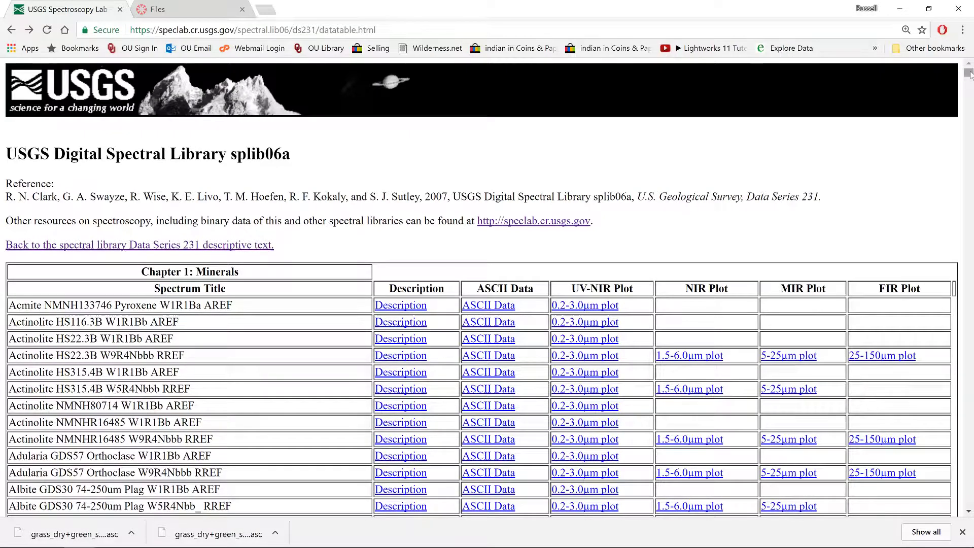
pyautogui.moveTo(968, 72); pyautogui.dragTo(967, 474)
# Save the Grass_dry.4+.6green ASCII data link to the Desktop
pyautogui.moveTo(40, 262); pyautogui.dragTo(79, 263)
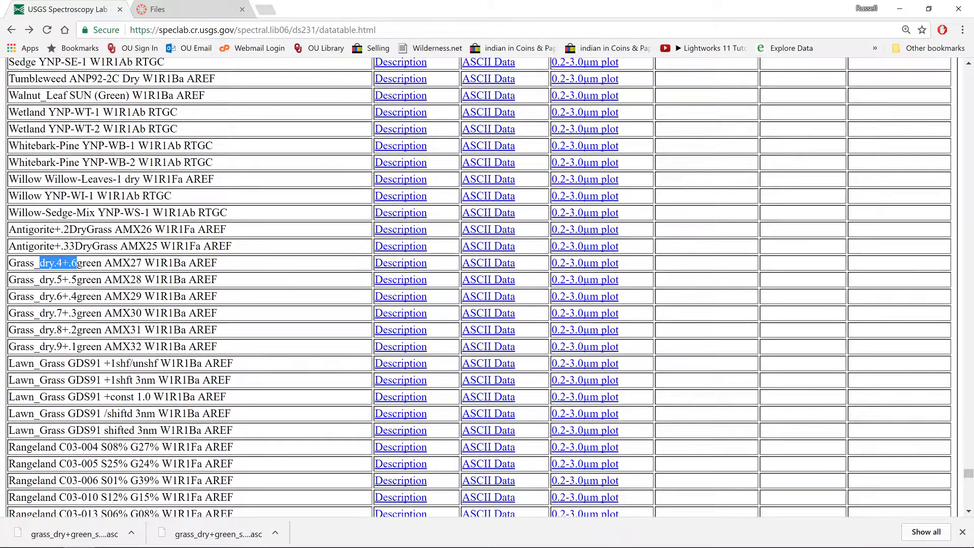
pyautogui.click(78, 262)
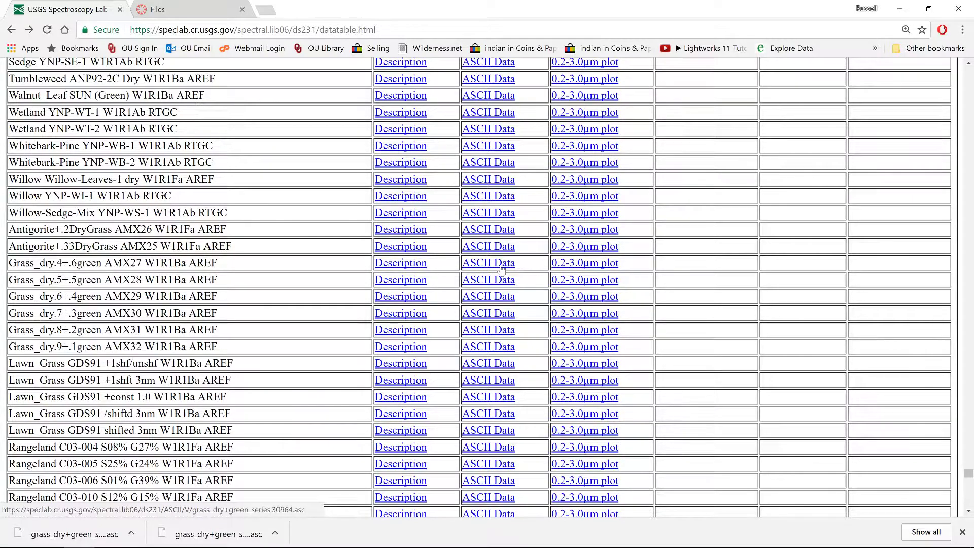
pyautogui.rightClick(500, 269)
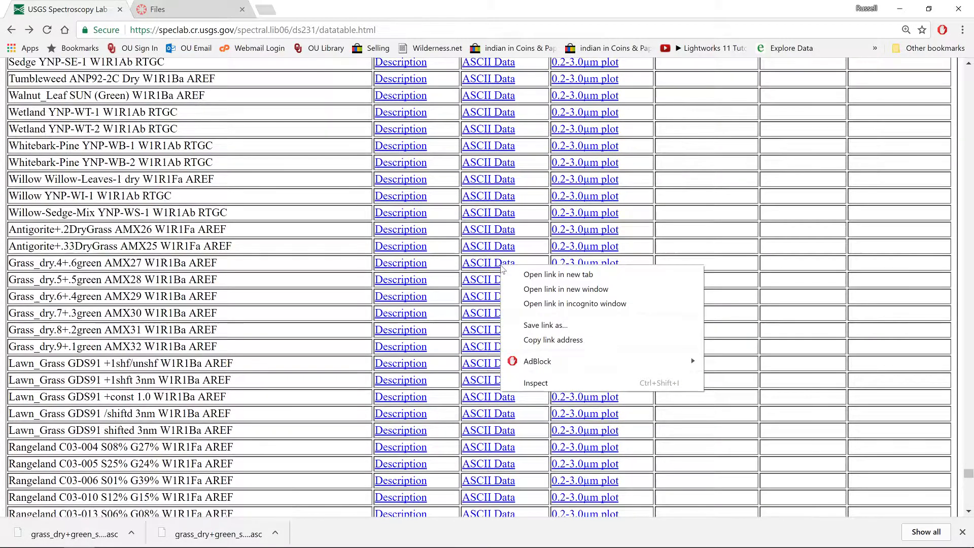
pyautogui.click(530, 325)
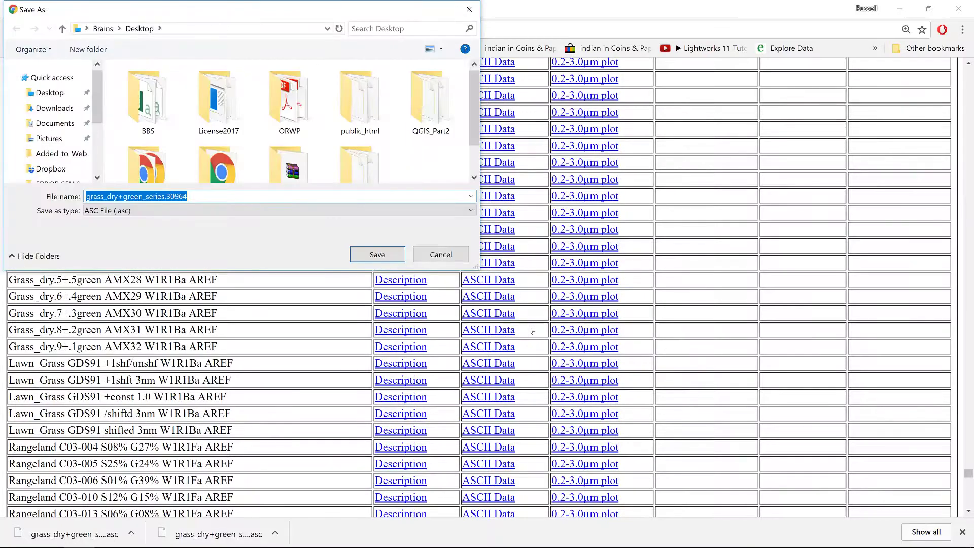
pyautogui.click(49, 95)
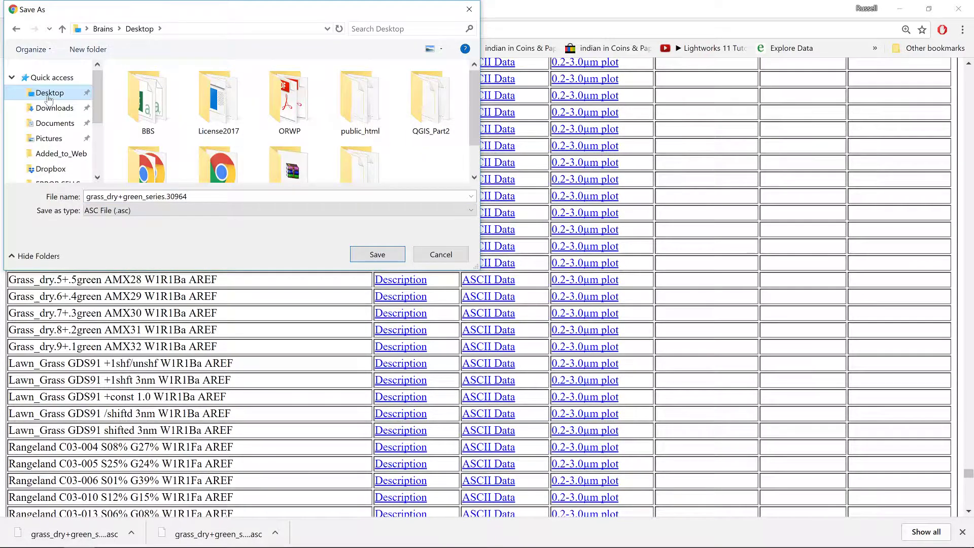
pyautogui.click(377, 258)
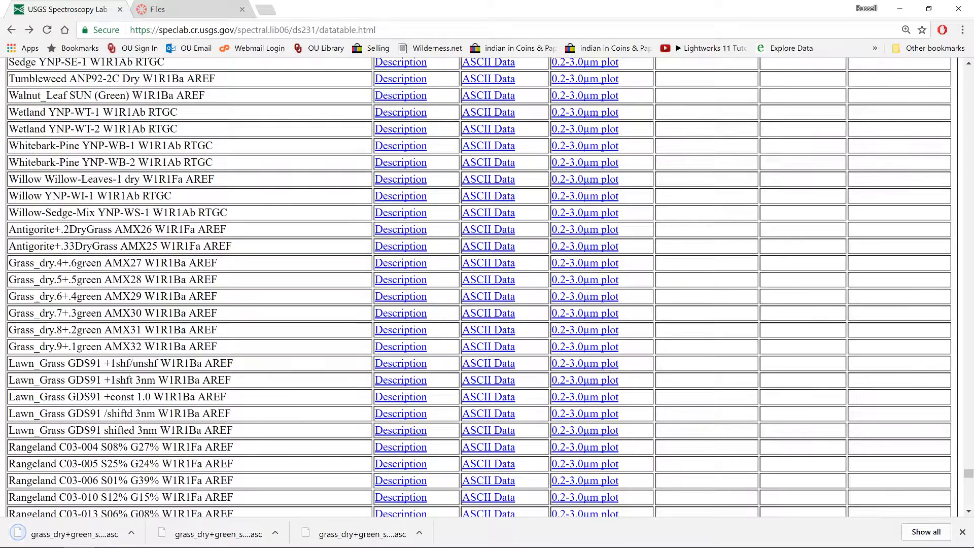
# Save the Grass_dry.5+.5green ASCII data link to the Desktop
pyautogui.rightClick(490, 279)
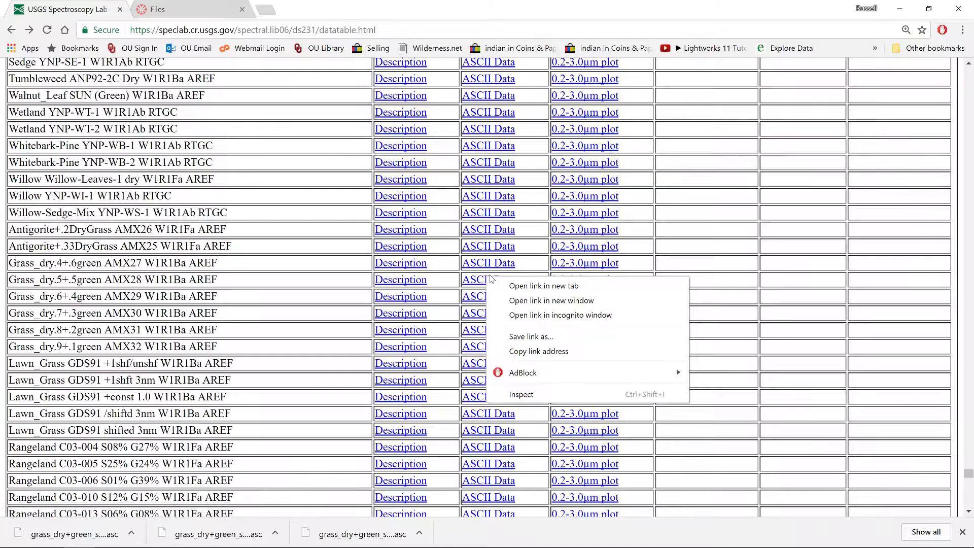
pyautogui.click(530, 337)
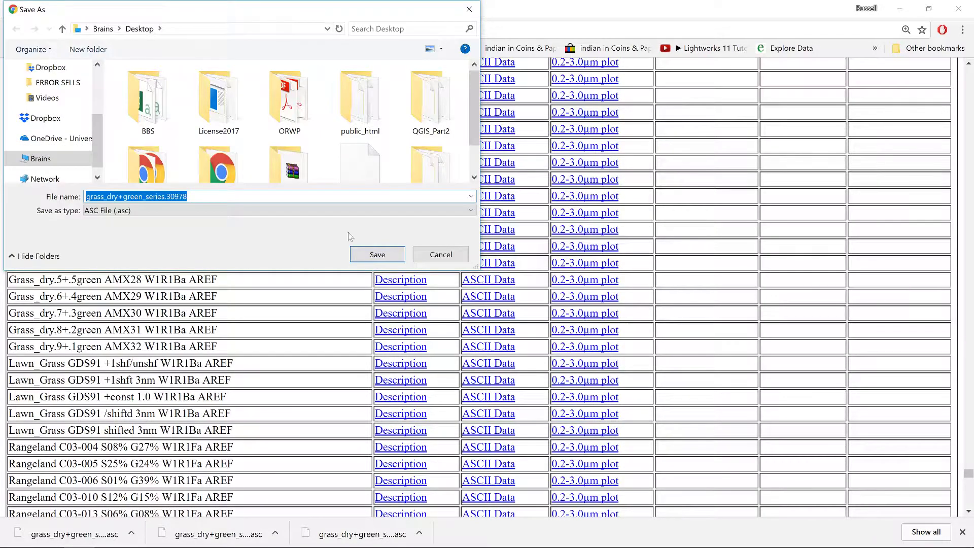
pyautogui.click(378, 255)
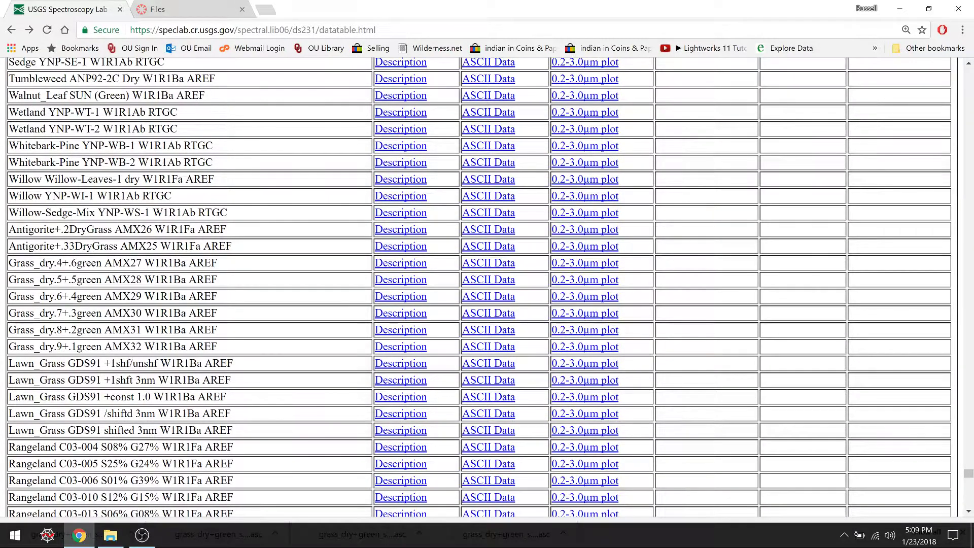
# Launch Excel 2016 and browse to the Desktop to open an existing file
pyautogui.click(15, 535)
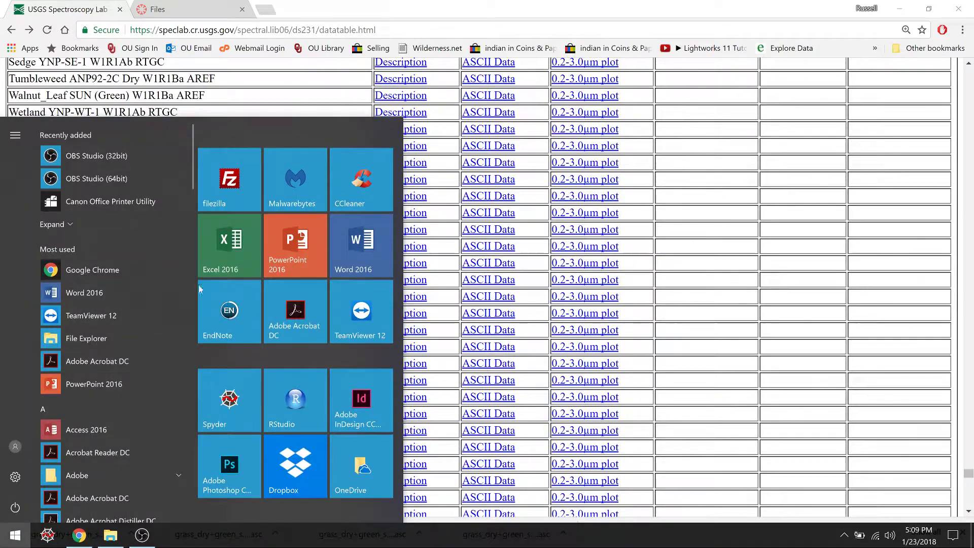
pyautogui.click(223, 270)
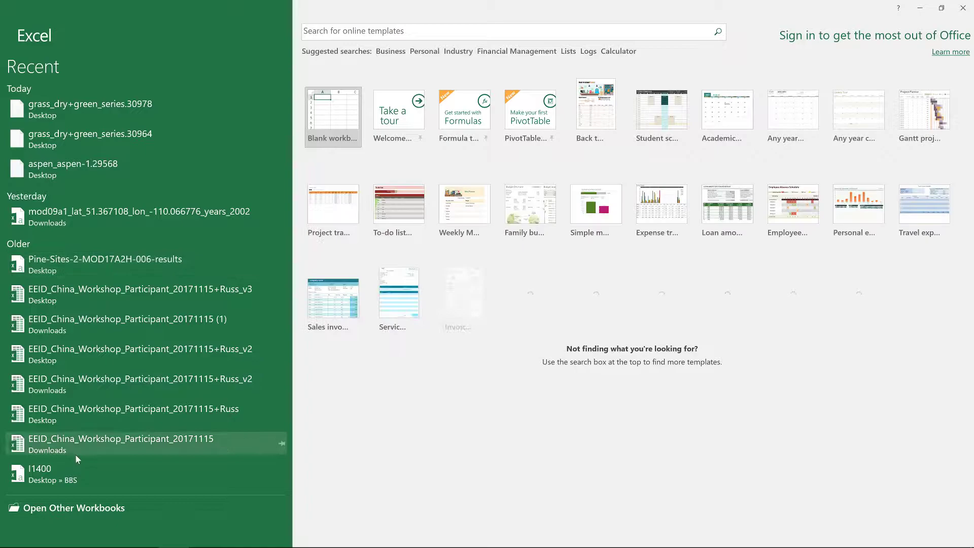
pyautogui.click(75, 512)
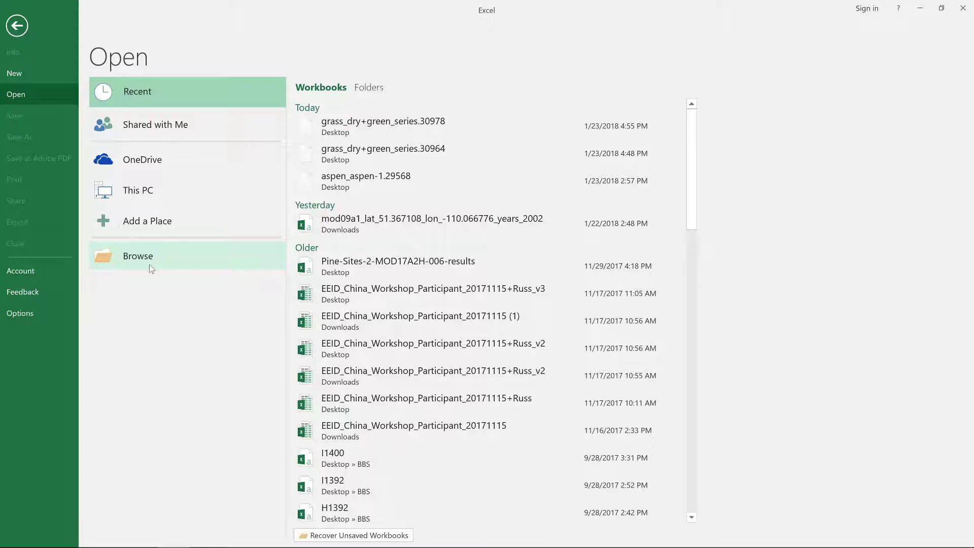
pyautogui.click(137, 256)
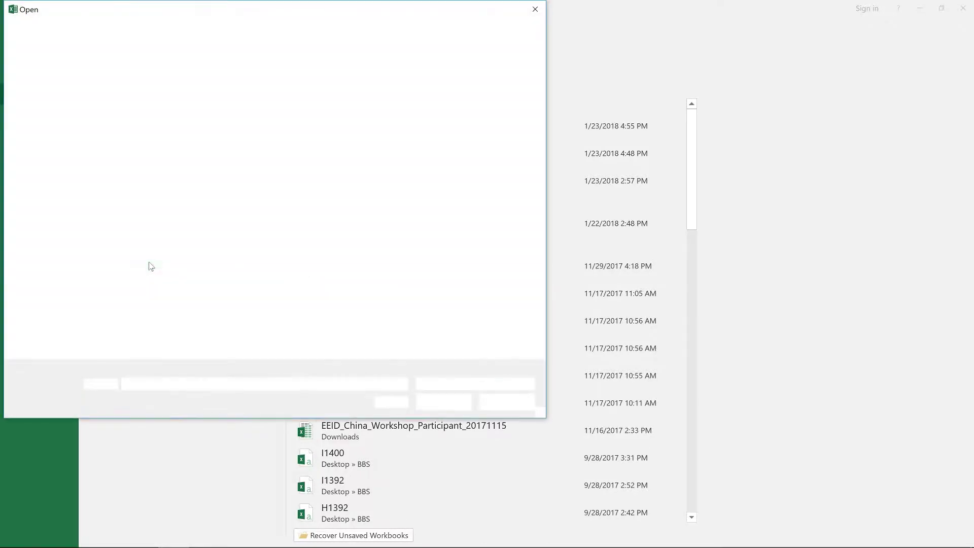
pyautogui.click(50, 93)
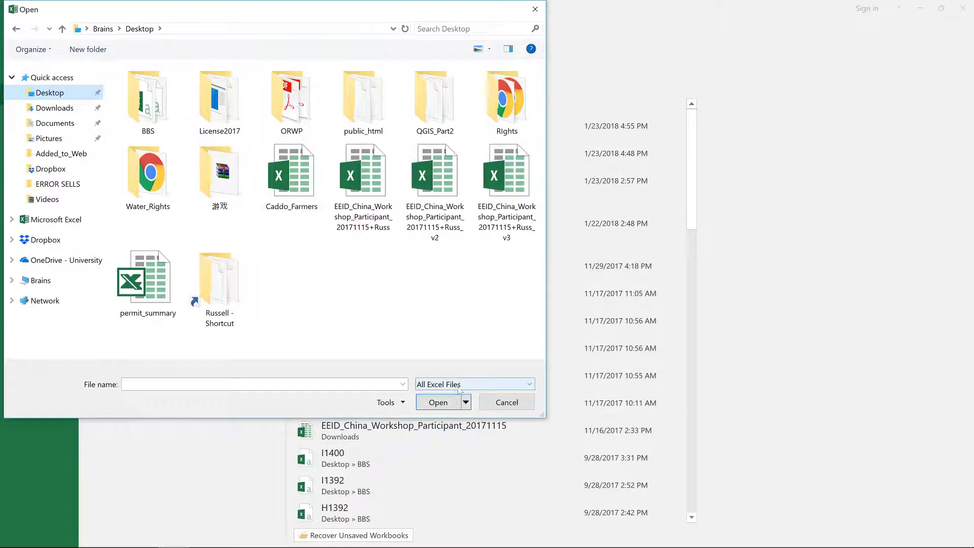
# Show All Files and open grass_dry+green_series.30964.asc
pyautogui.click(454, 386)
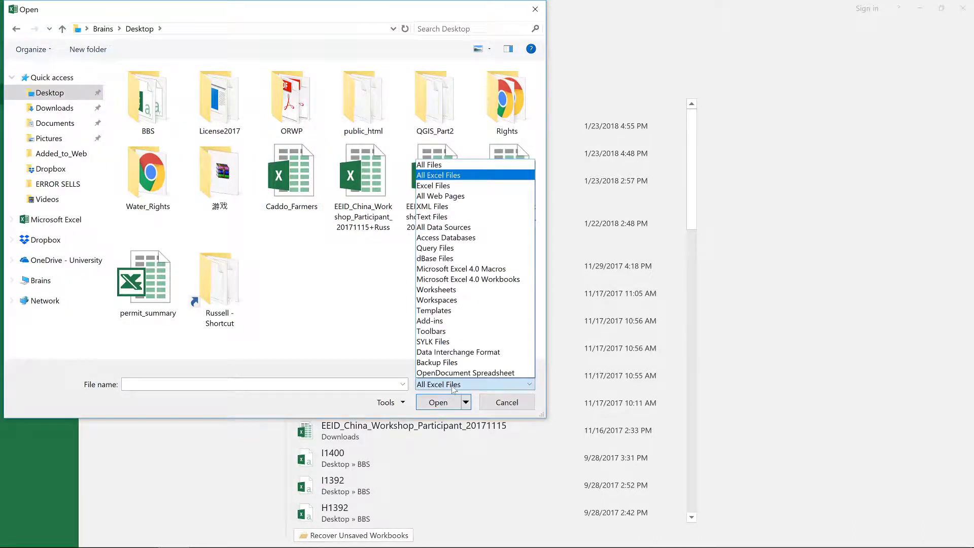
pyautogui.click(439, 166)
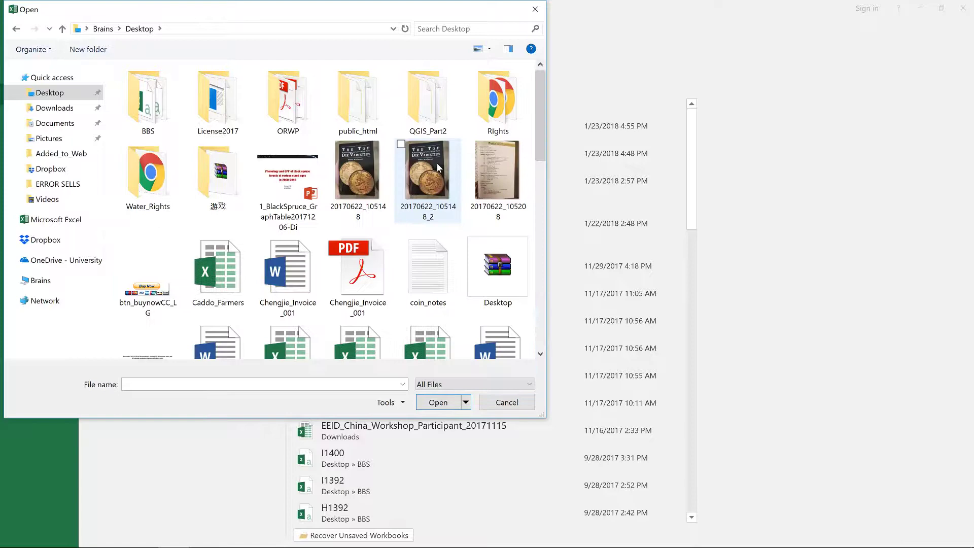
pyautogui.moveTo(540, 137); pyautogui.dragTo(537, 226)
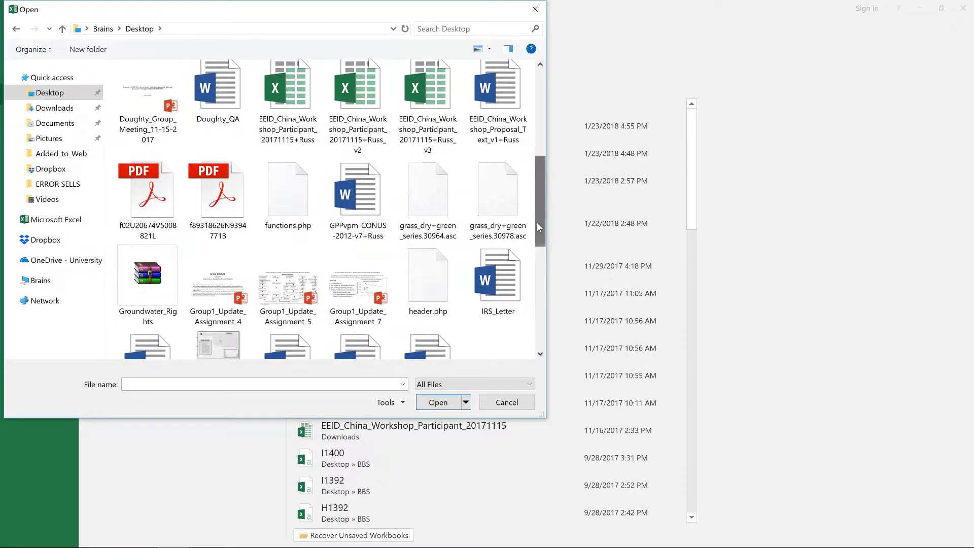
pyautogui.click(438, 206)
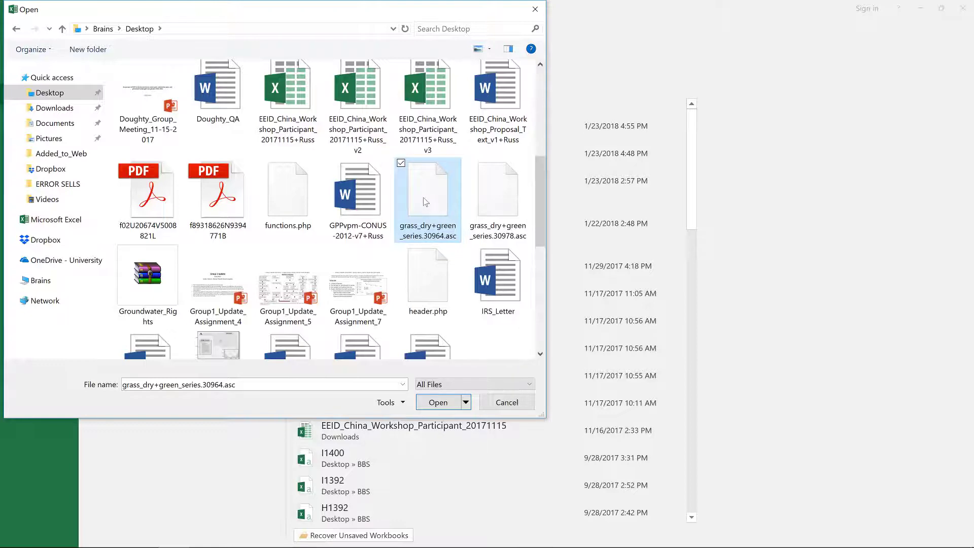
pyautogui.click(435, 402)
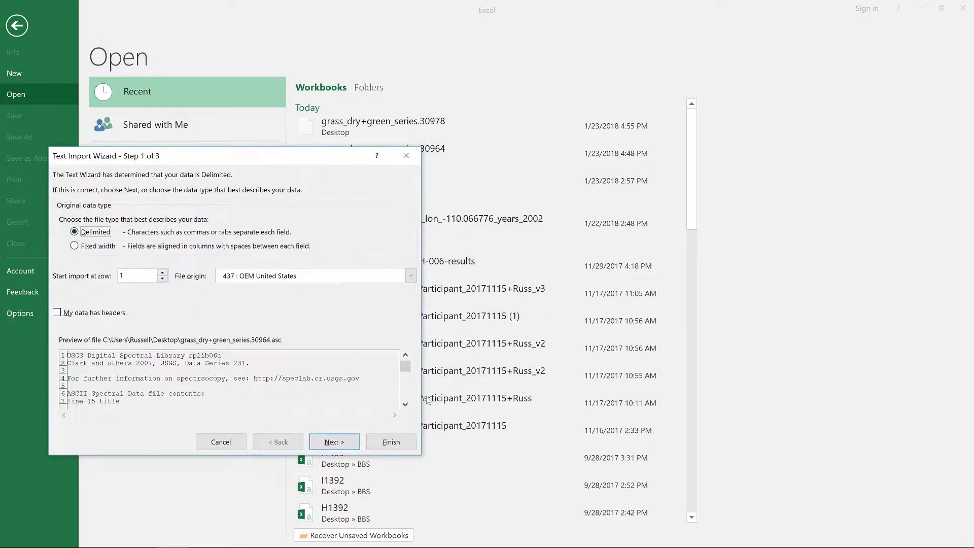
# Scroll the import preview past the header lines and start the import at row 17
pyautogui.moveTo(221, 159)
pyautogui.mouseDown()
pyautogui.moveTo(454, 167)
pyautogui.moveTo(496, 135)
pyautogui.mouseUp()
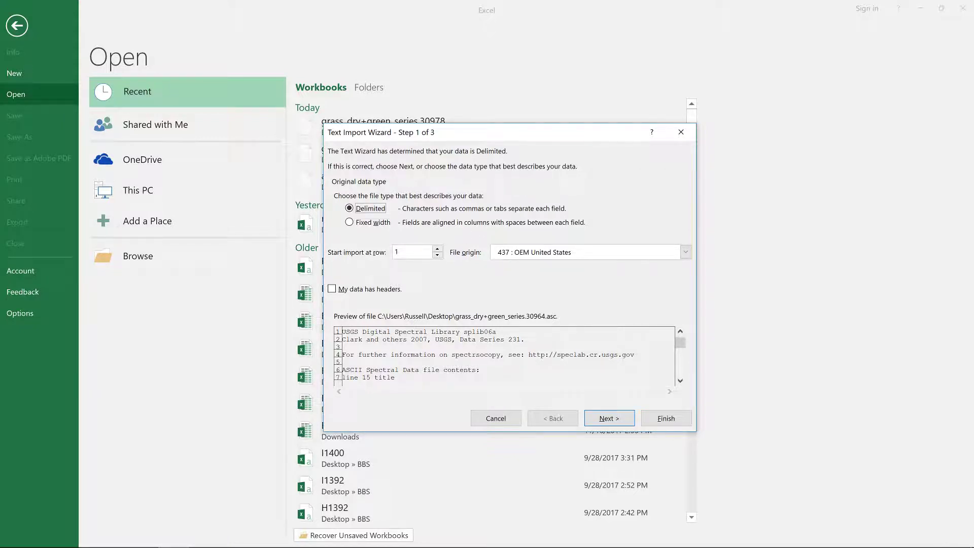
pyautogui.click(681, 380)
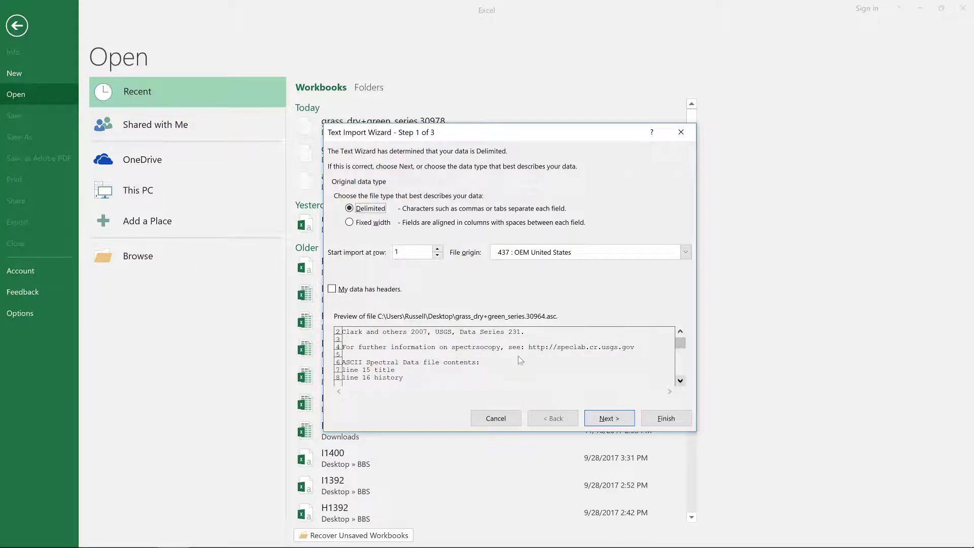
pyautogui.click(680, 381)
pyautogui.click(681, 380)
pyautogui.click(681, 381)
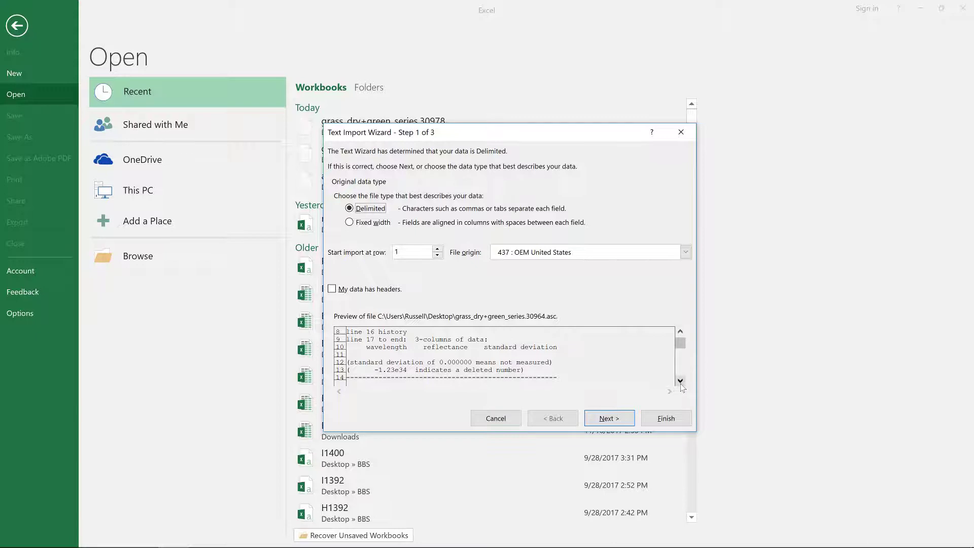
pyautogui.click(681, 381)
pyautogui.click(680, 380)
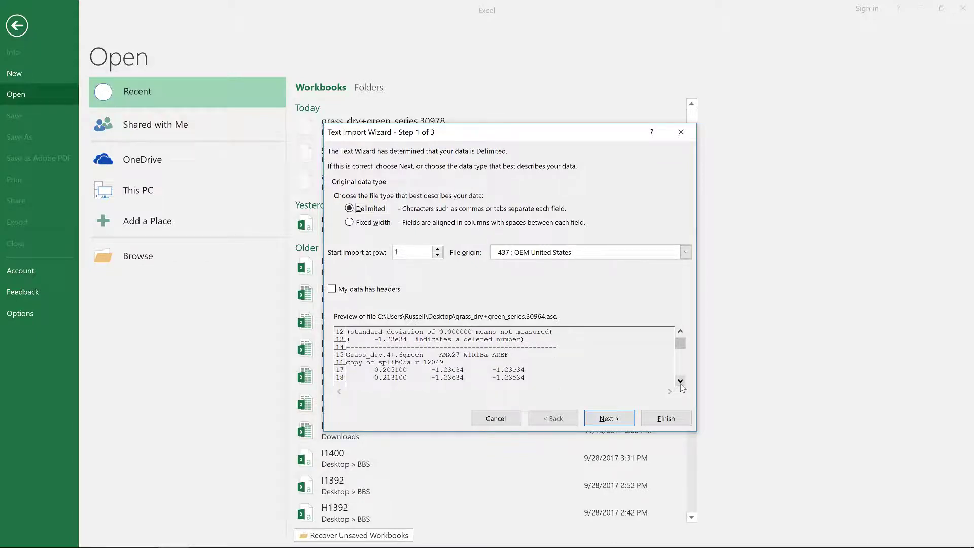
pyautogui.click(681, 380)
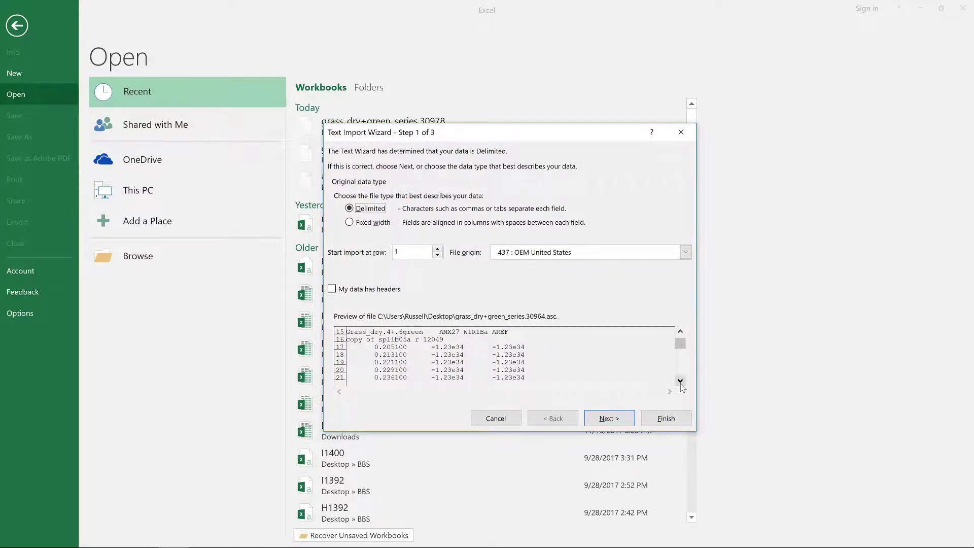
pyautogui.click(681, 380)
pyautogui.click(680, 380)
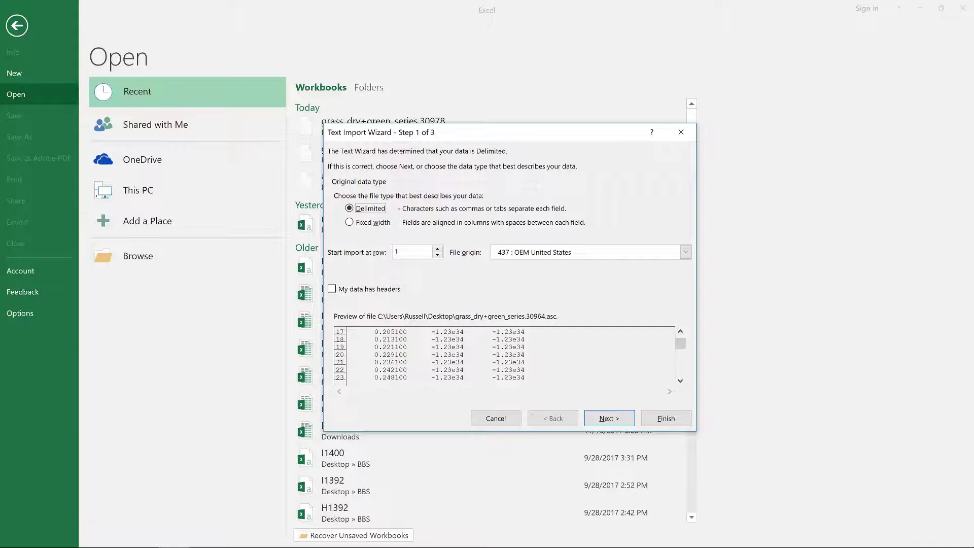
pyautogui.click(396, 252)
pyautogui.write('7')
# Split the data on Space as well as Tab, review the column formats and finish the import
pyautogui.click(616, 420)
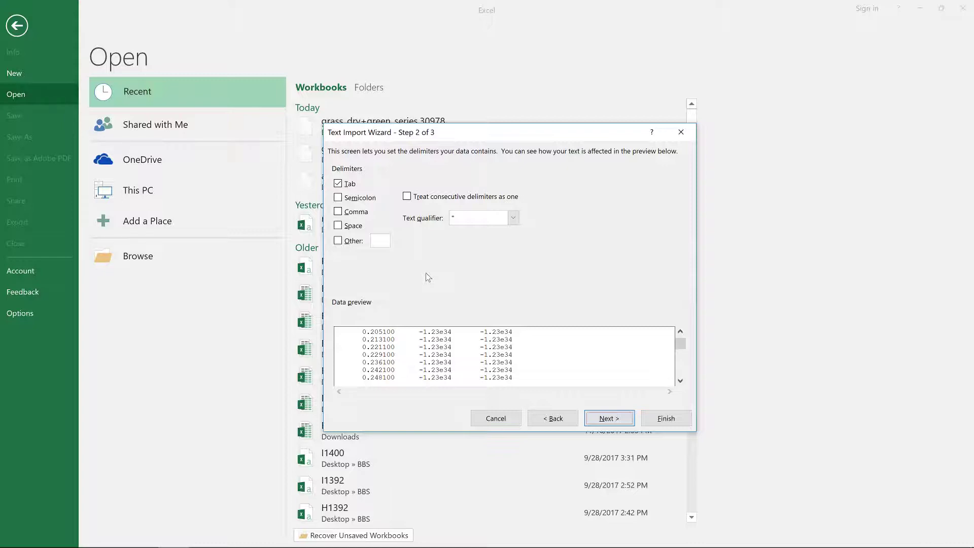
pyautogui.click(339, 226)
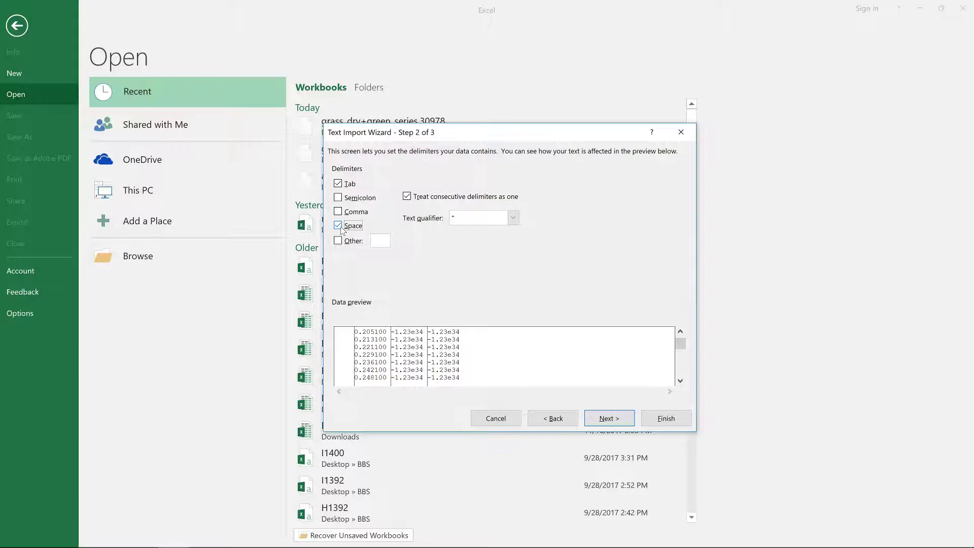
pyautogui.click(339, 226)
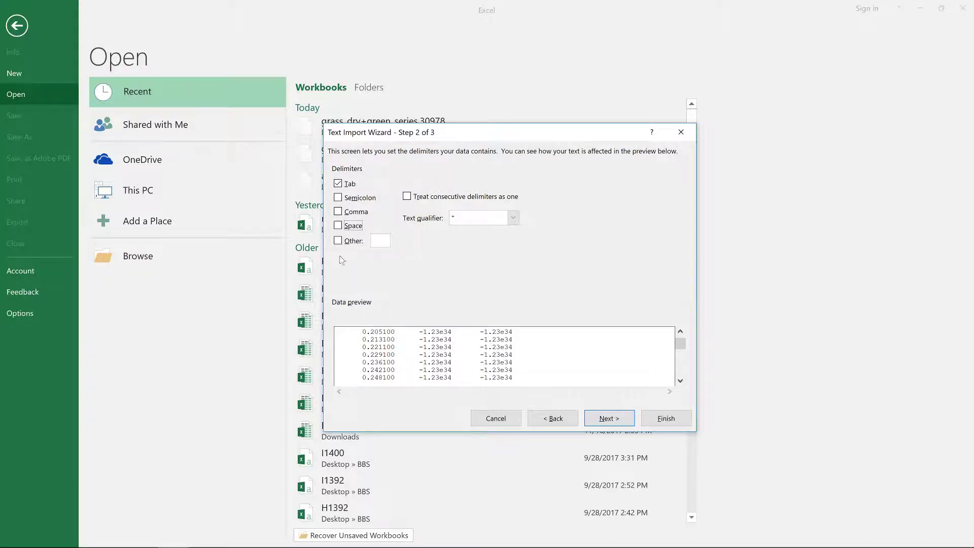
pyautogui.click(339, 226)
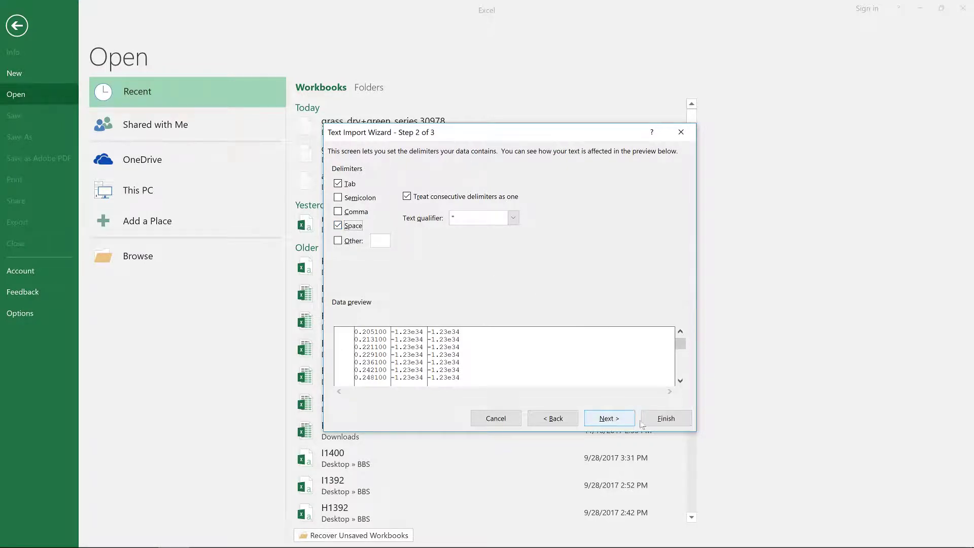
pyautogui.click(614, 421)
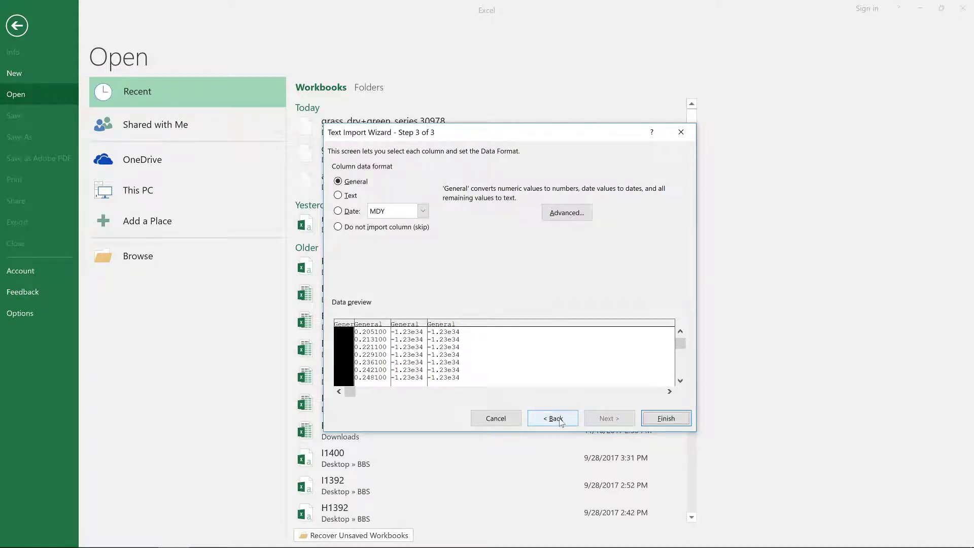
pyautogui.click(555, 419)
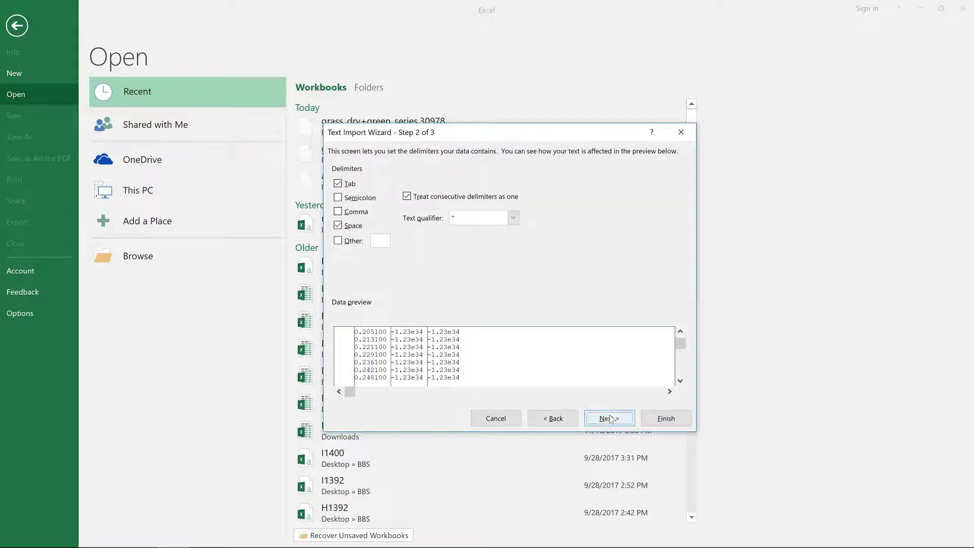
pyautogui.click(667, 419)
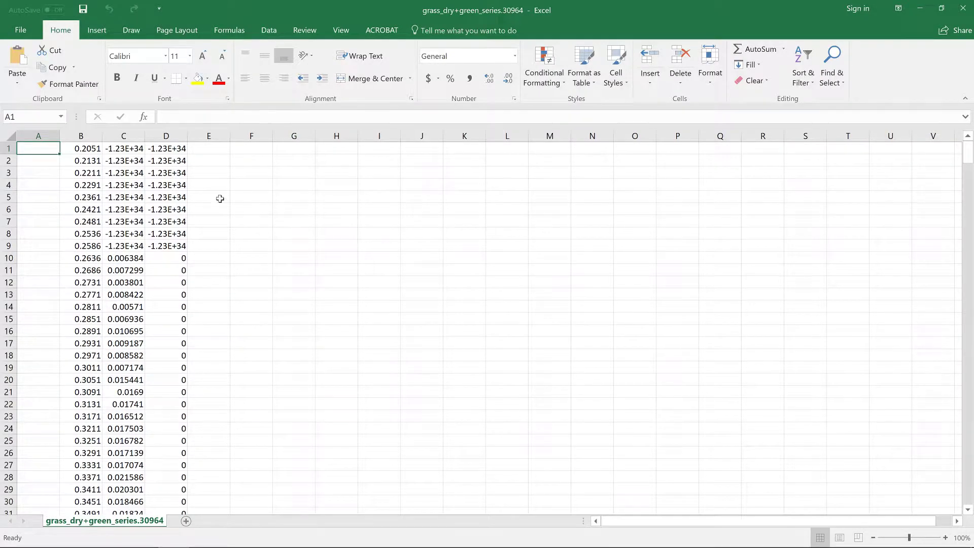
# Insert a blank row above the imported data
pyautogui.click(10, 148)
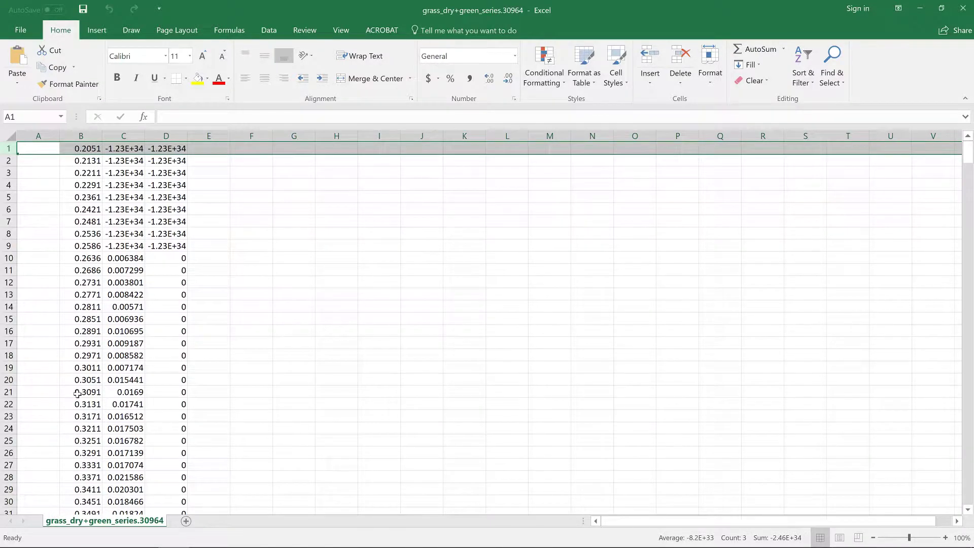
pyautogui.rightClick(10, 148)
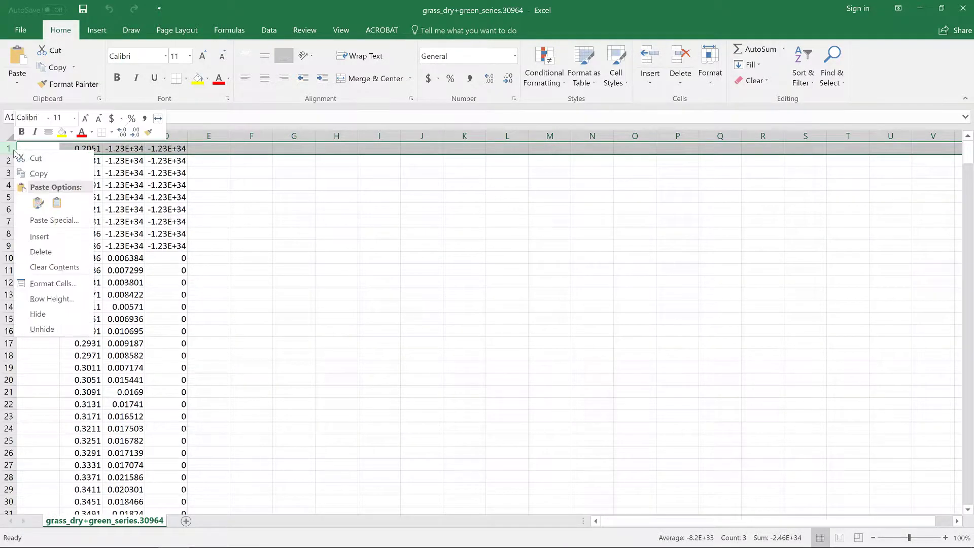
pyautogui.click(39, 237)
# Enter Wavelength, Reflectance and SD headers in B1:D1 and widen column C
pyautogui.click(82, 147)
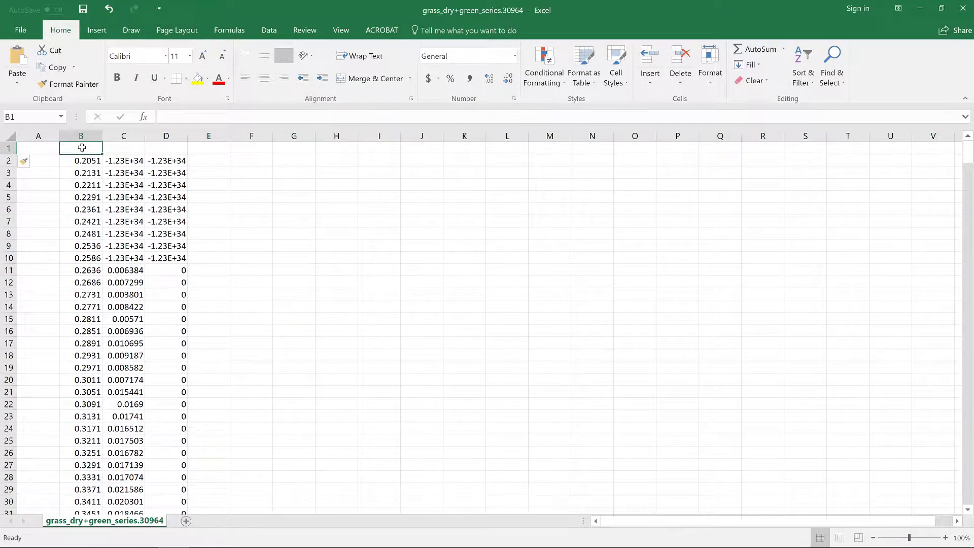
pyautogui.write('SWav')
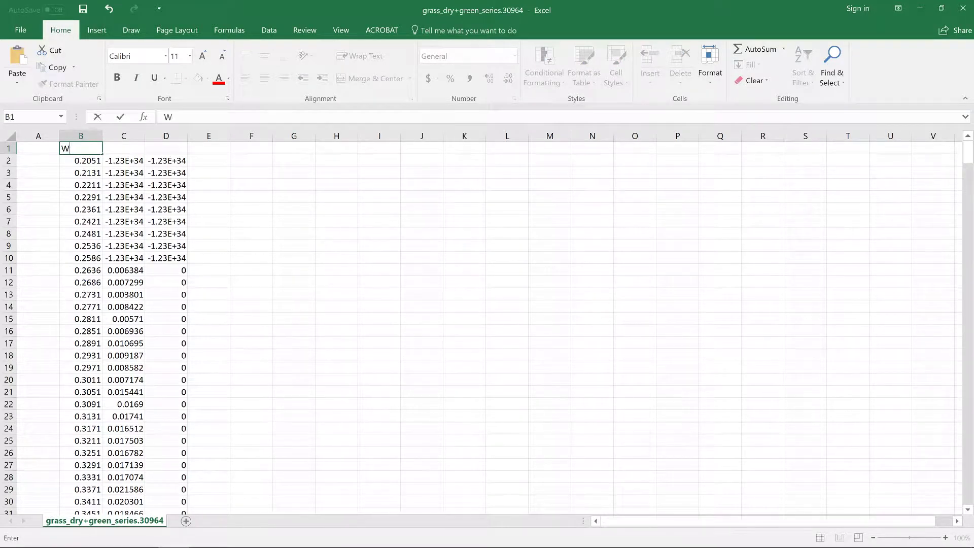
pyautogui.write('elengt')
pyautogui.write('h')
pyautogui.press('Tab')
pyautogui.write('Ref')
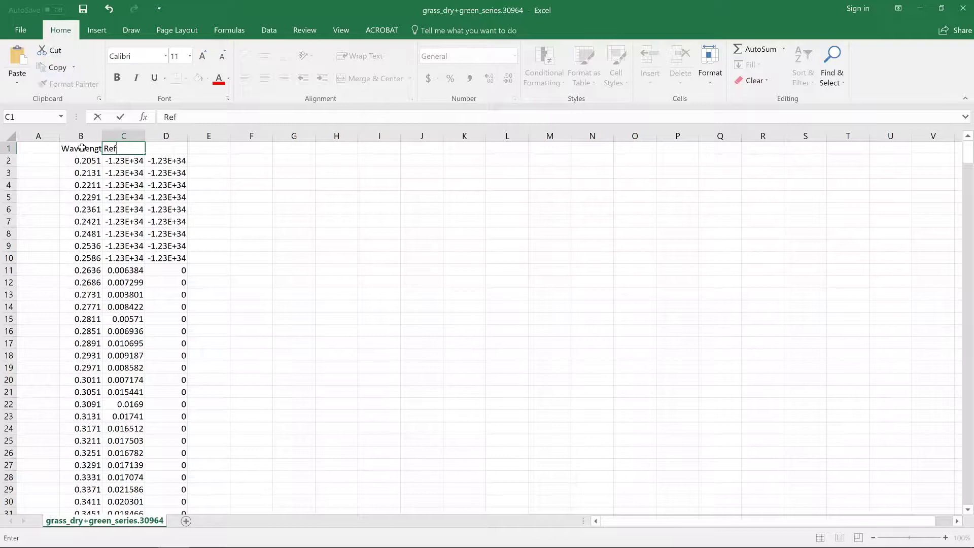
pyautogui.write('lectance')
pyautogui.press('Tab')
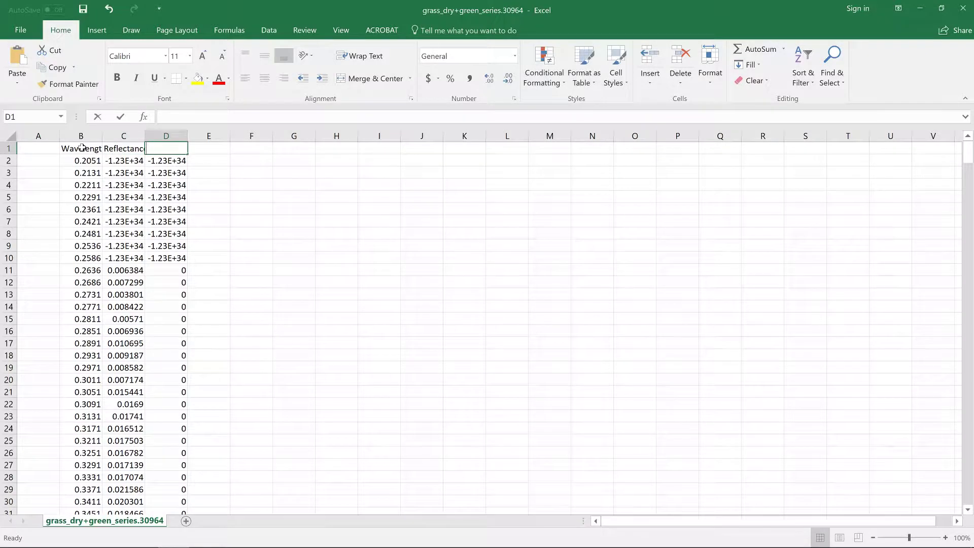
pyautogui.write('SD')
pyautogui.press('Tab')
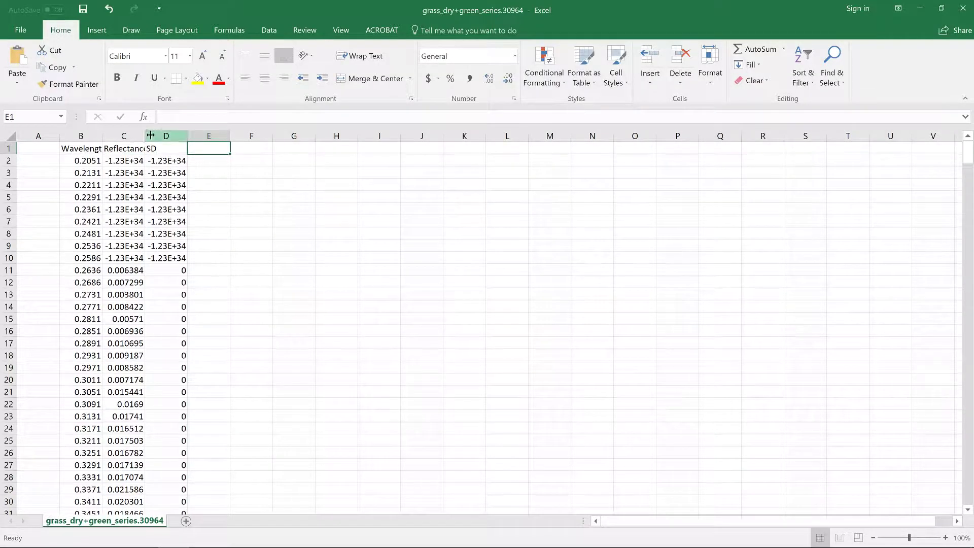
pyautogui.moveTo(149, 135); pyautogui.dragTo(155, 135)
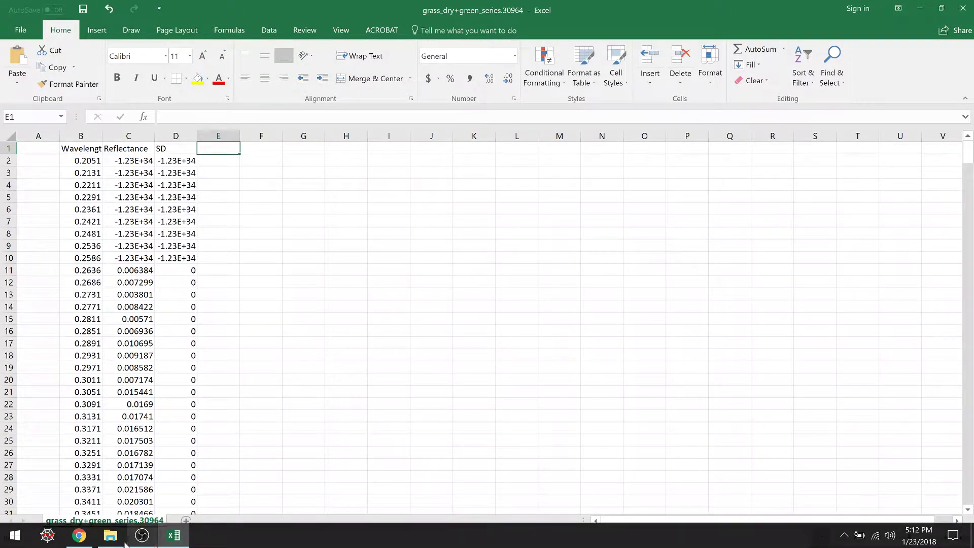
# Take the Grass_dry.4+.6green sample name from the USGS page and rename the data sheet to it
pyautogui.click(79, 535)
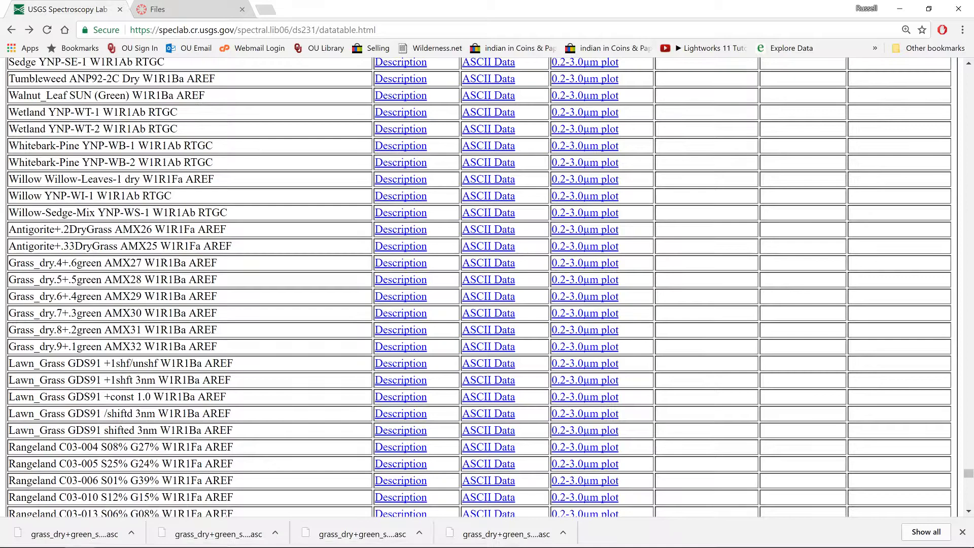
pyautogui.moveTo(102, 263); pyautogui.dragTo(9, 263)
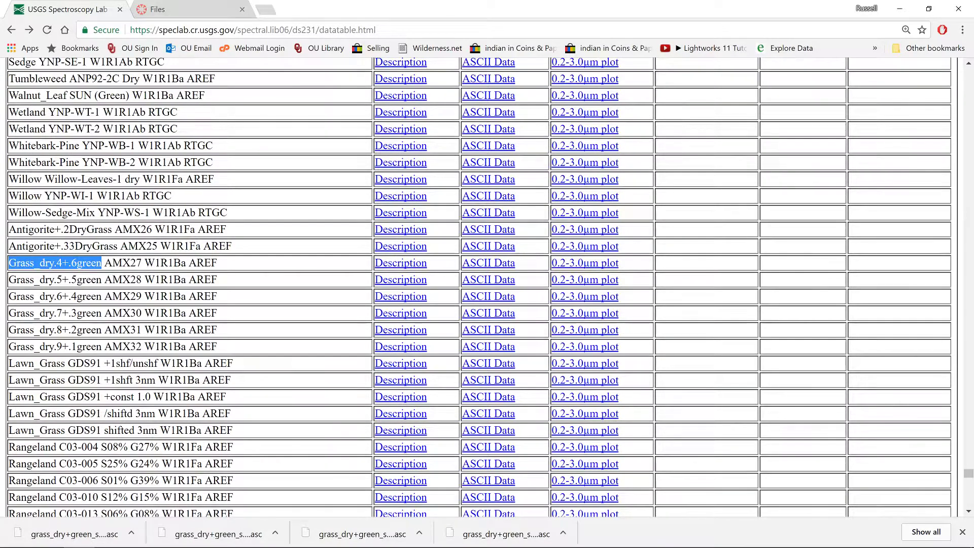
pyautogui.click(900, 9)
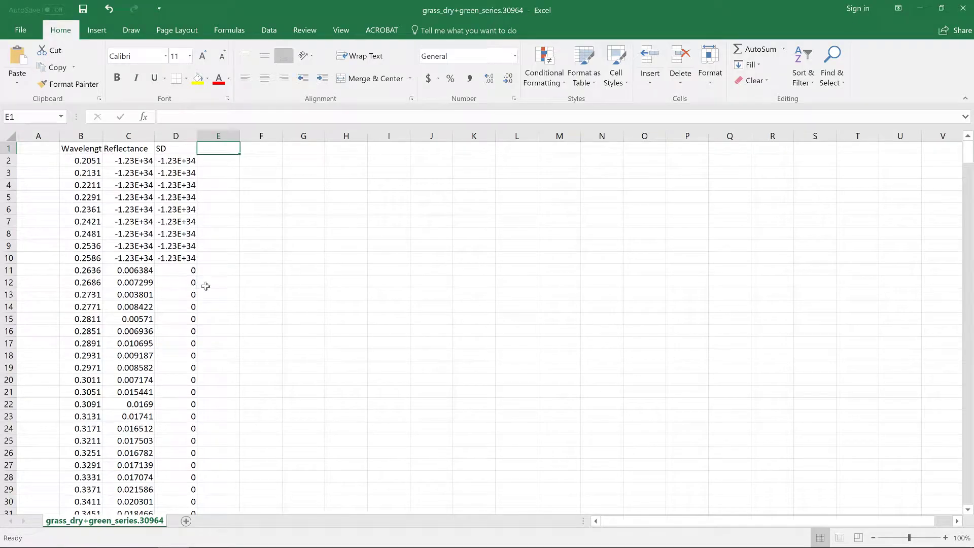
pyautogui.doubleClick(130, 523)
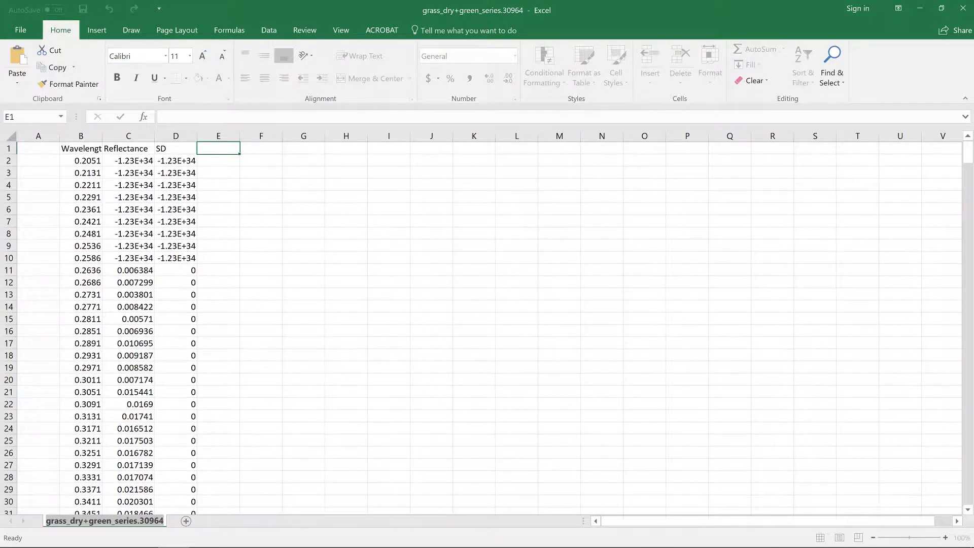
pyautogui.write('Grass_dry.4+.6green')
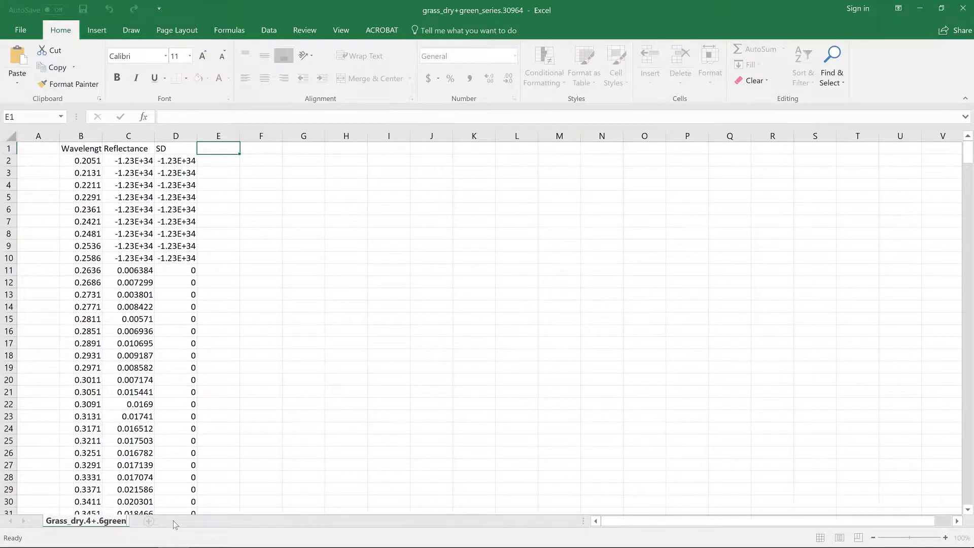
pyautogui.press('Return')
# Copy the Grass_dry.4+.6green name on the USGS page and locate the Grass_dry.5+.5green row
pyautogui.click(80, 536)
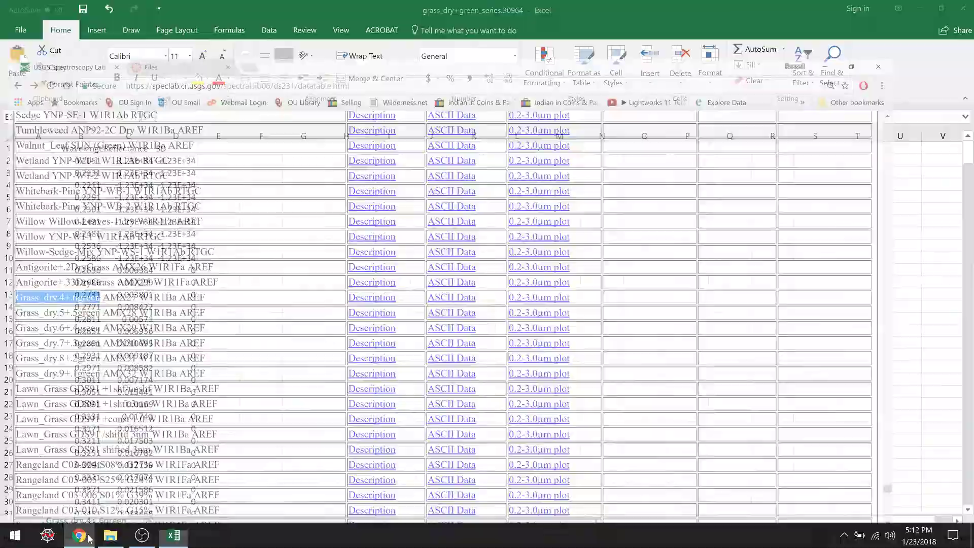
pyautogui.rightClick(74, 264)
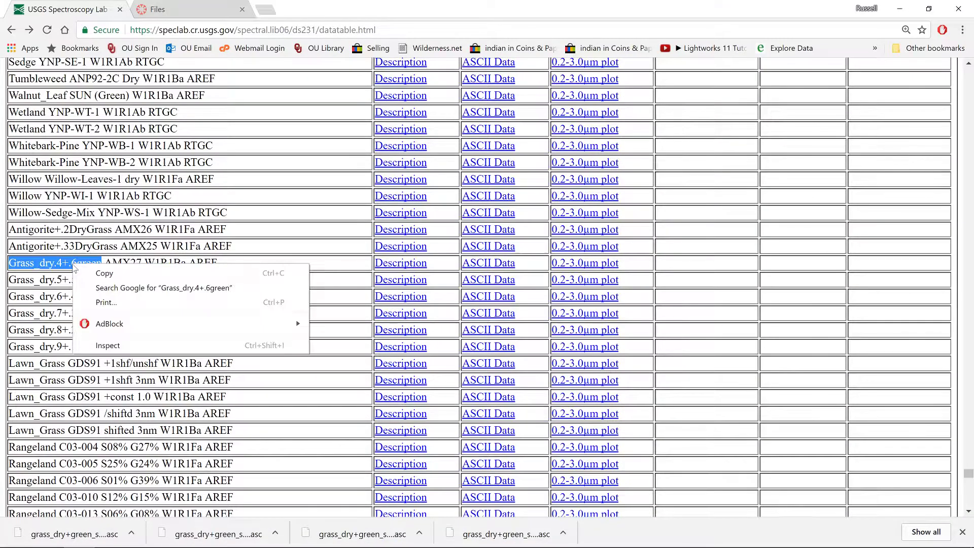
pyautogui.click(94, 273)
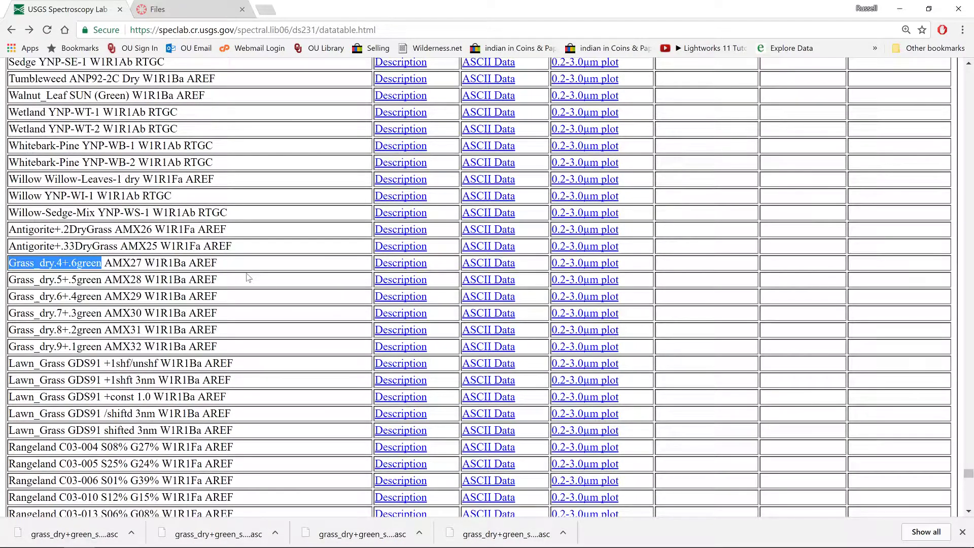
pyautogui.click(248, 291)
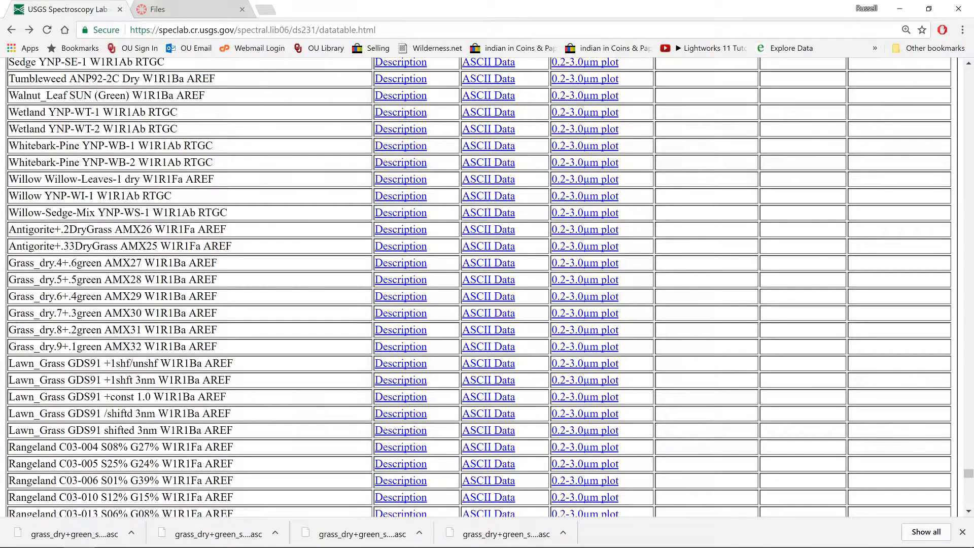
pyautogui.moveTo(97, 279)
pyautogui.mouseDown()
pyautogui.moveTo(9, 280)
pyautogui.moveTo(101, 279)
pyautogui.mouseUp()
pyautogui.click(10, 283)
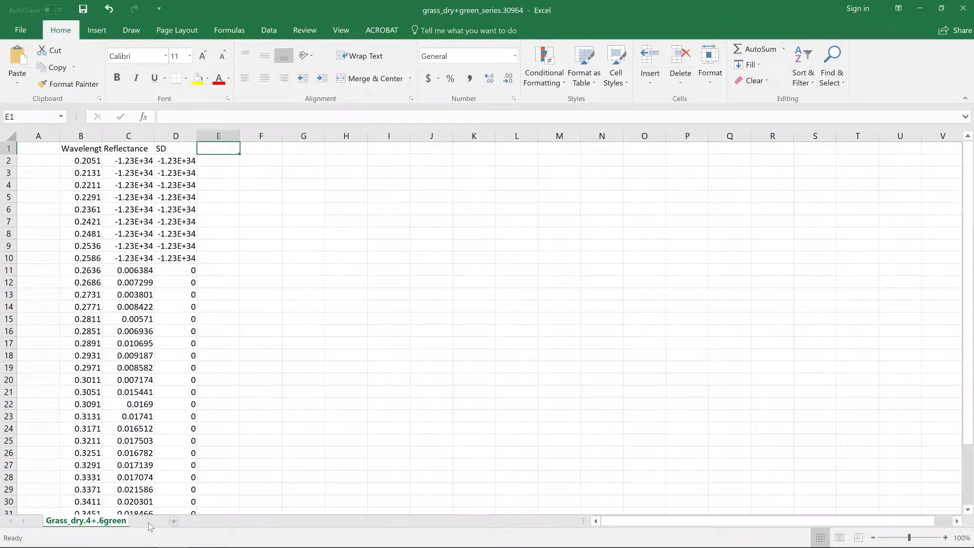
# Add a sheet named Grass_dry.5+.5green, then select columns B:C on the Grass_dry.4+.6green sheet
pyautogui.click(149, 521)
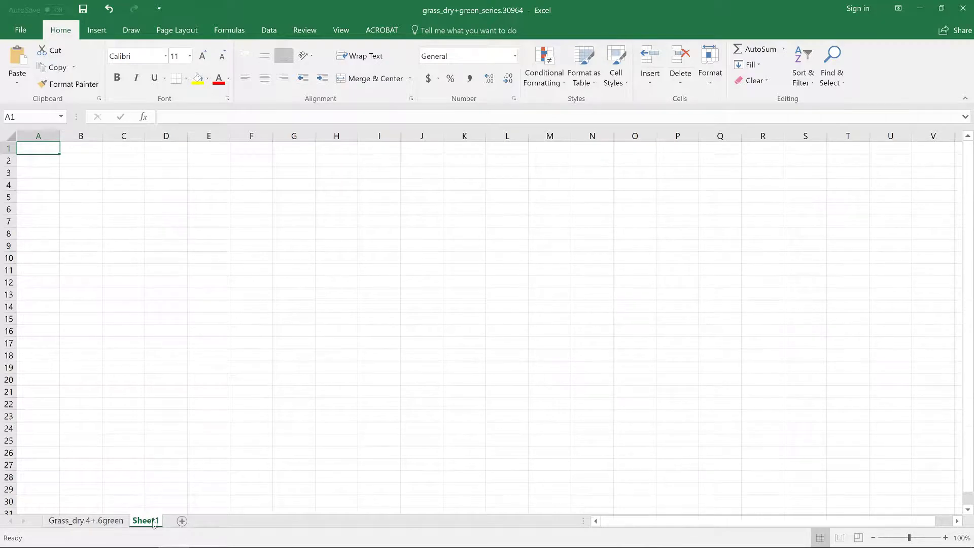
pyautogui.doubleClick(145, 521)
pyautogui.write('Grass_dry.5+.5green')
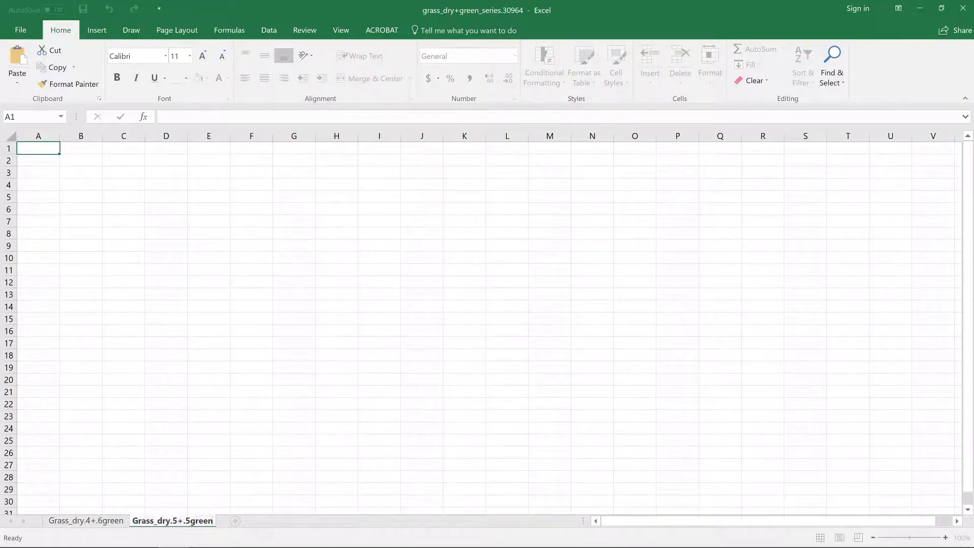
pyautogui.press('Return')
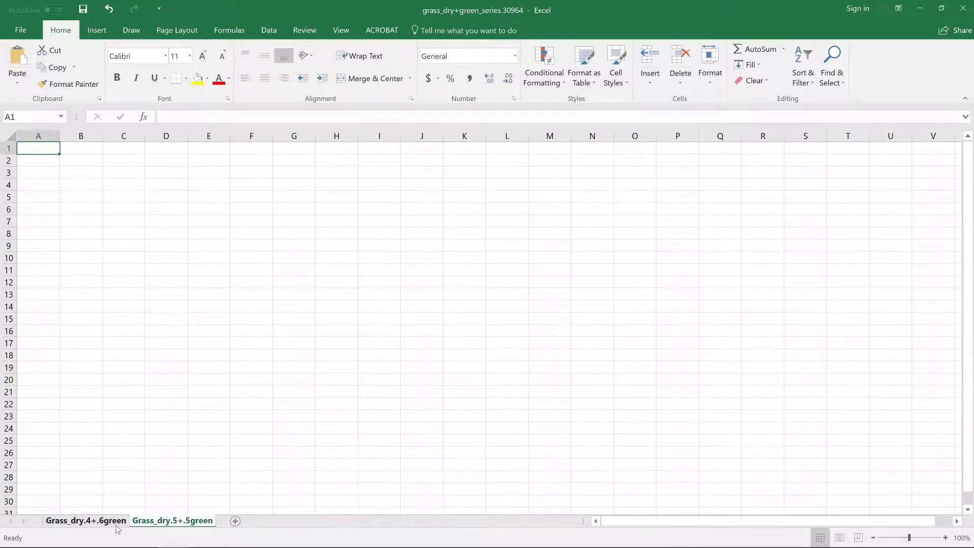
pyautogui.click(116, 523)
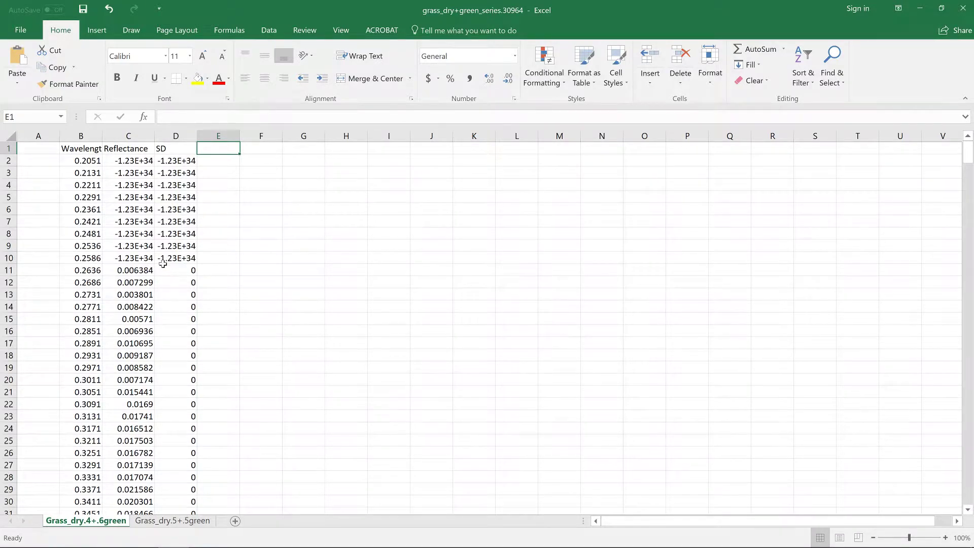
pyautogui.moveTo(83, 136); pyautogui.dragTo(122, 135)
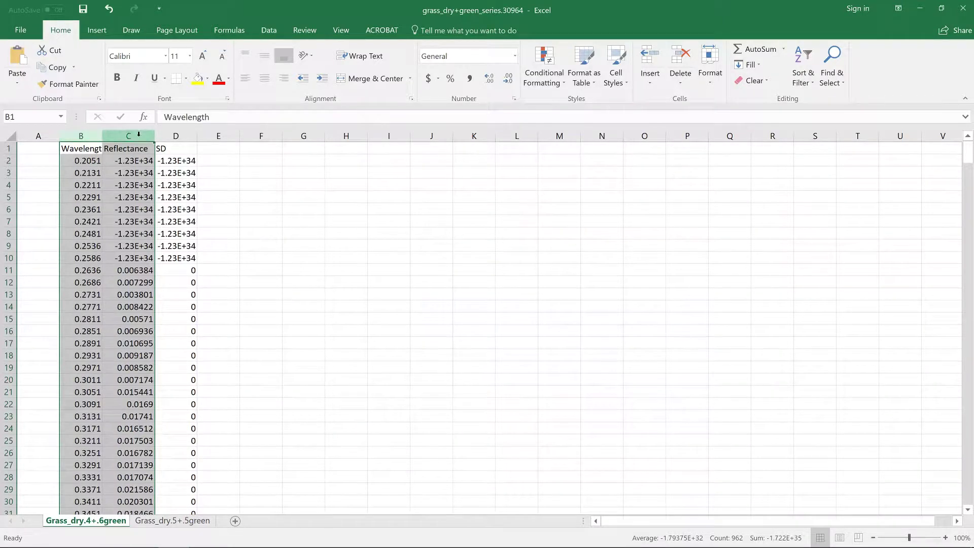
# Insert a basic 2-D Line chart of the Wavelength and Reflectance columns
pyautogui.click(97, 29)
pyautogui.click(407, 65)
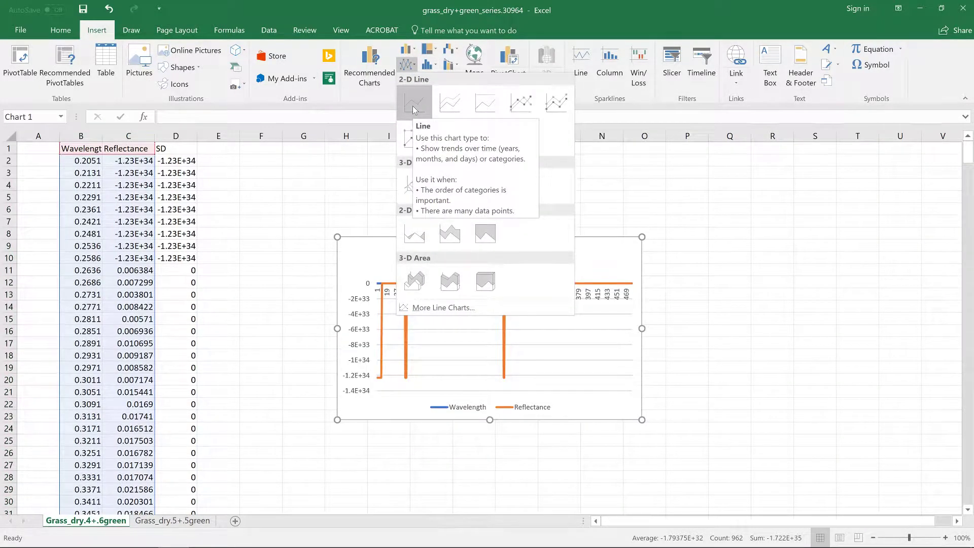
pyautogui.click(413, 106)
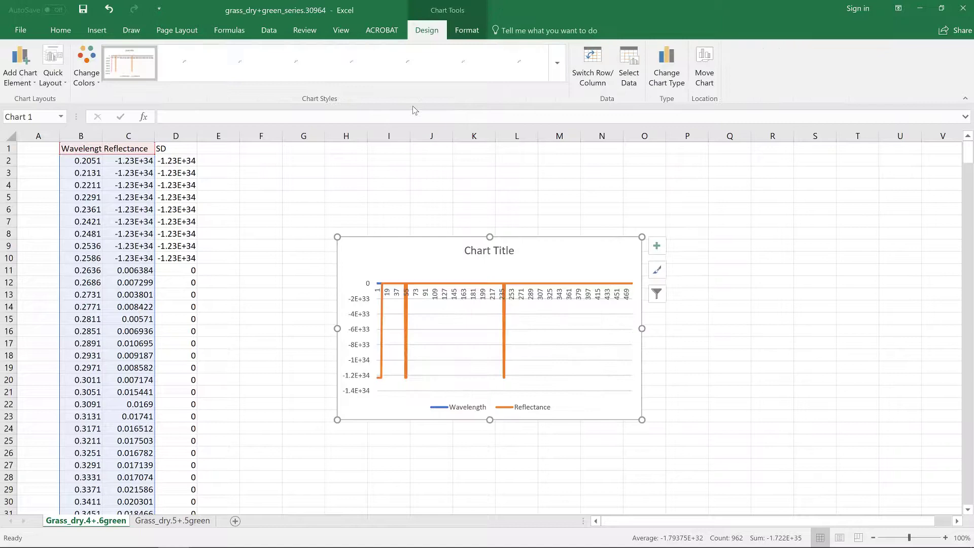
# In Select Data, set the horizontal axis labels to the Wavelength column B without its header
pyautogui.rightClick(555, 250)
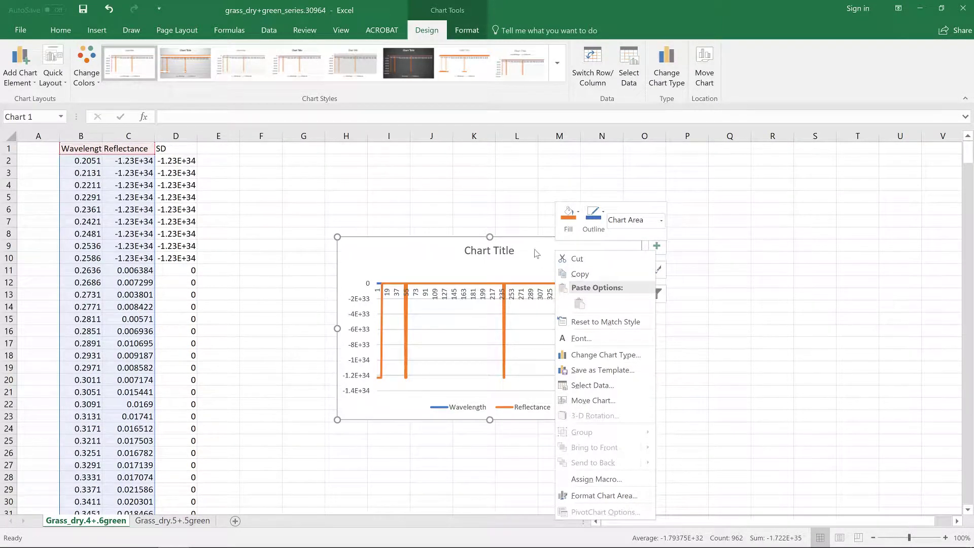
pyautogui.rightClick(539, 252)
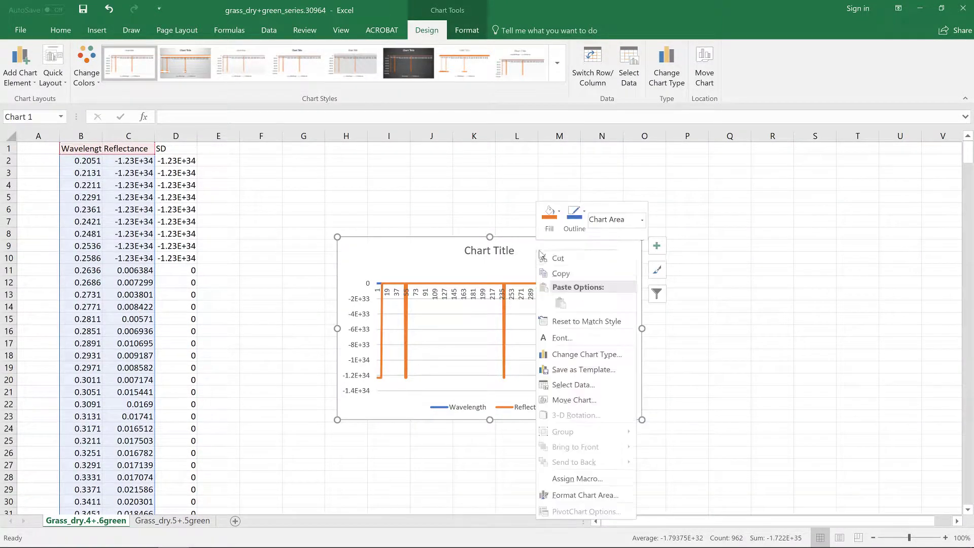
pyautogui.click(570, 388)
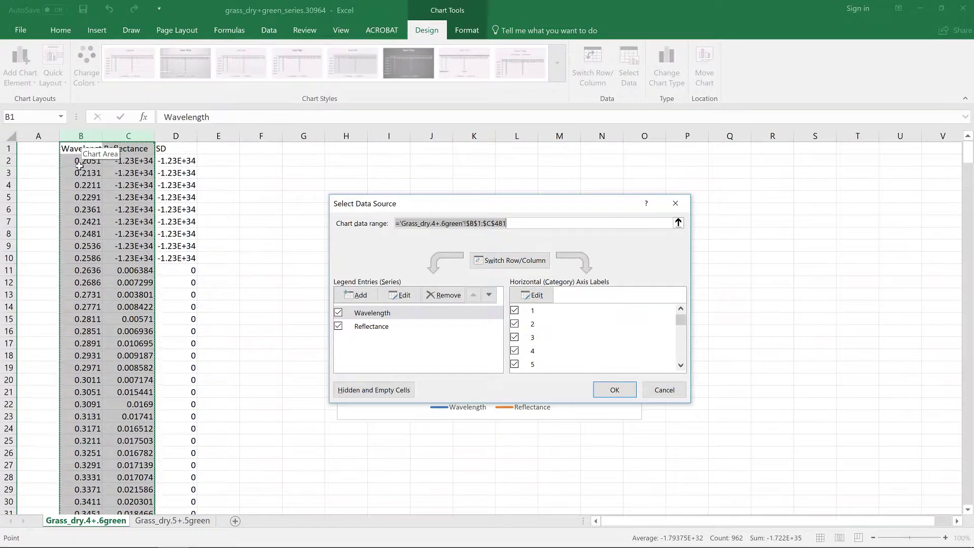
pyautogui.click(534, 302)
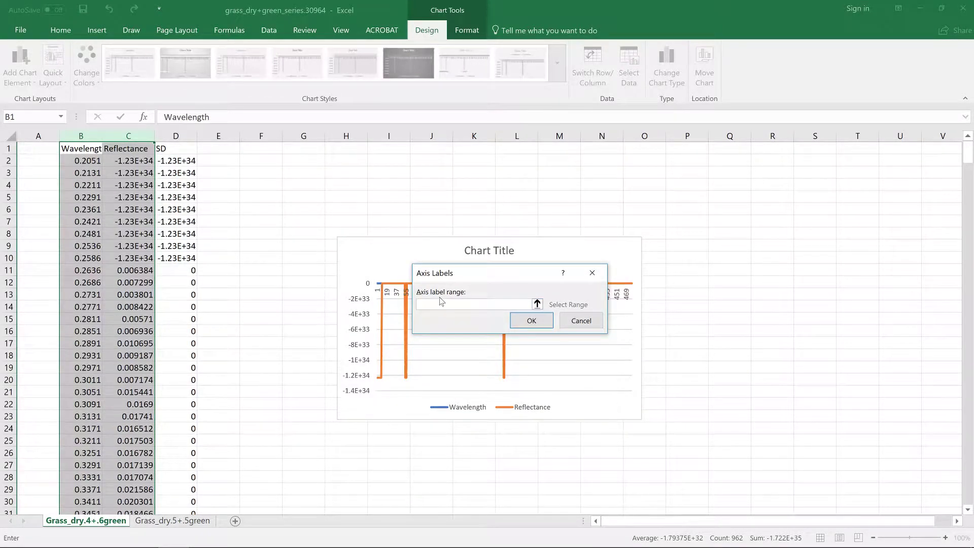
pyautogui.click(85, 136)
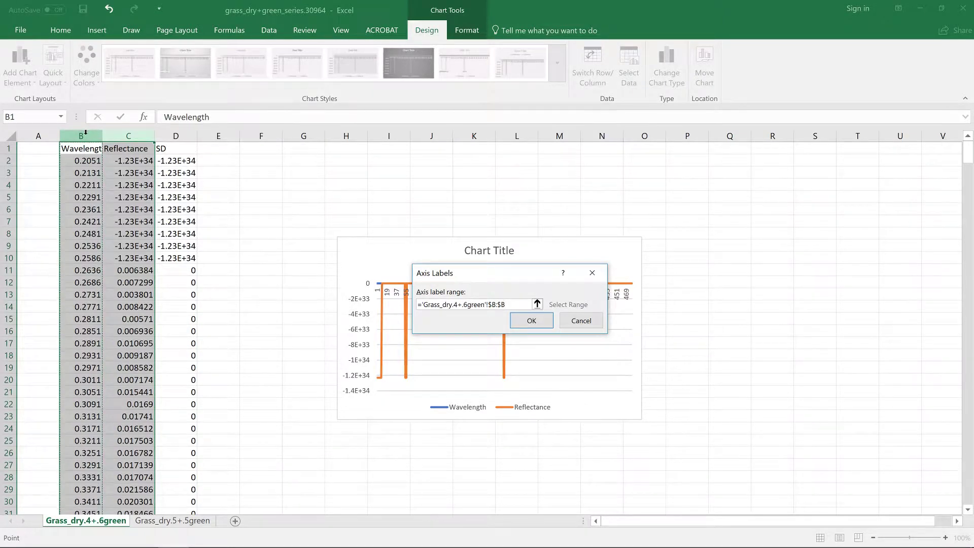
pyautogui.click(531, 322)
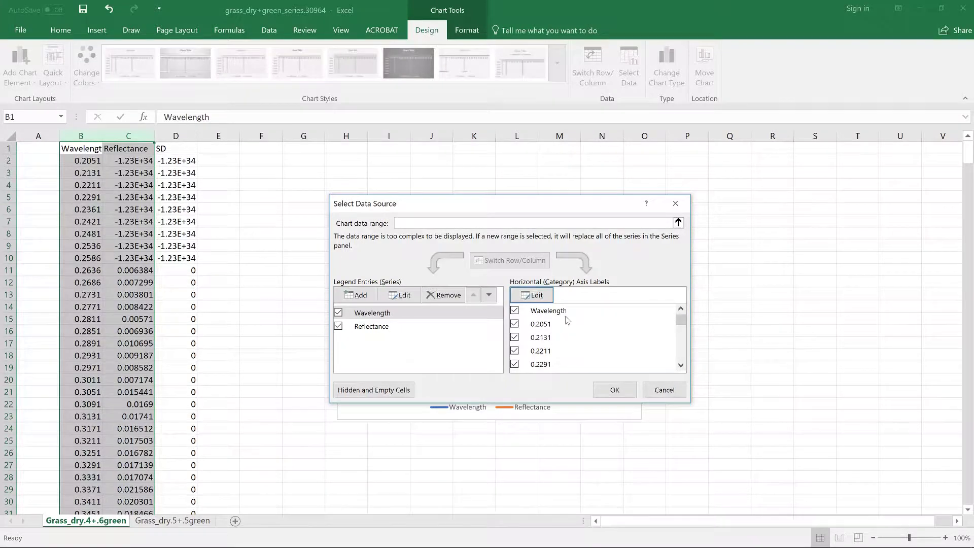
pyautogui.click(515, 311)
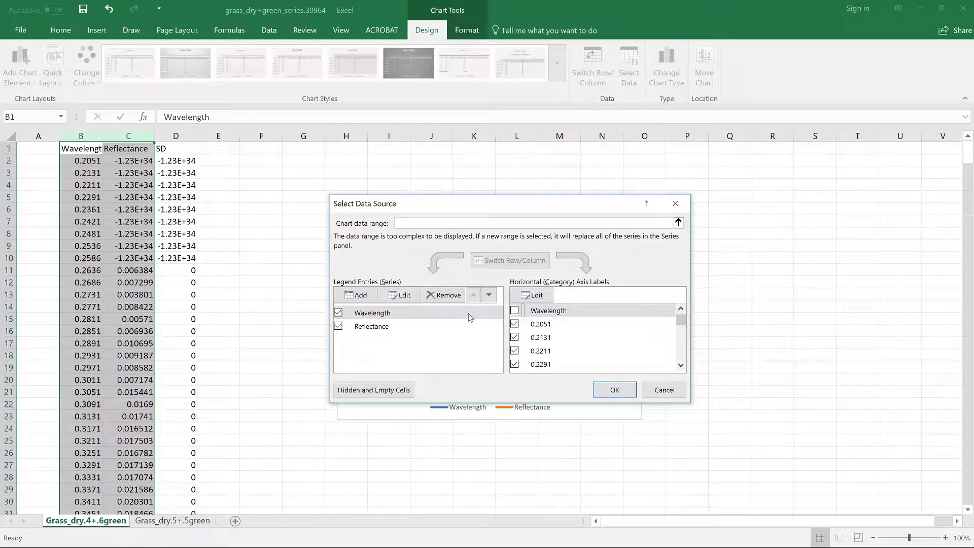
# Remove the Wavelength series from the chart and select the Reflectance series
pyautogui.click(341, 316)
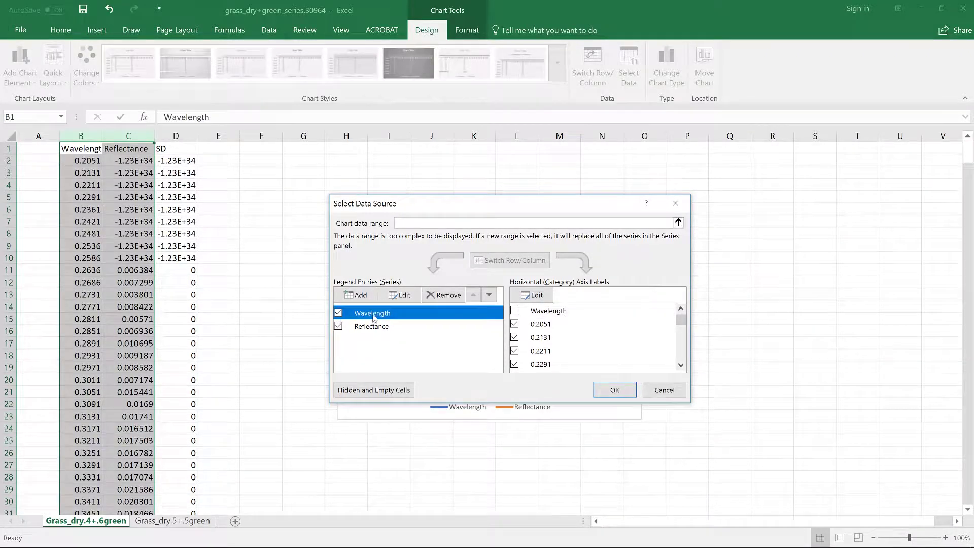
pyautogui.click(444, 295)
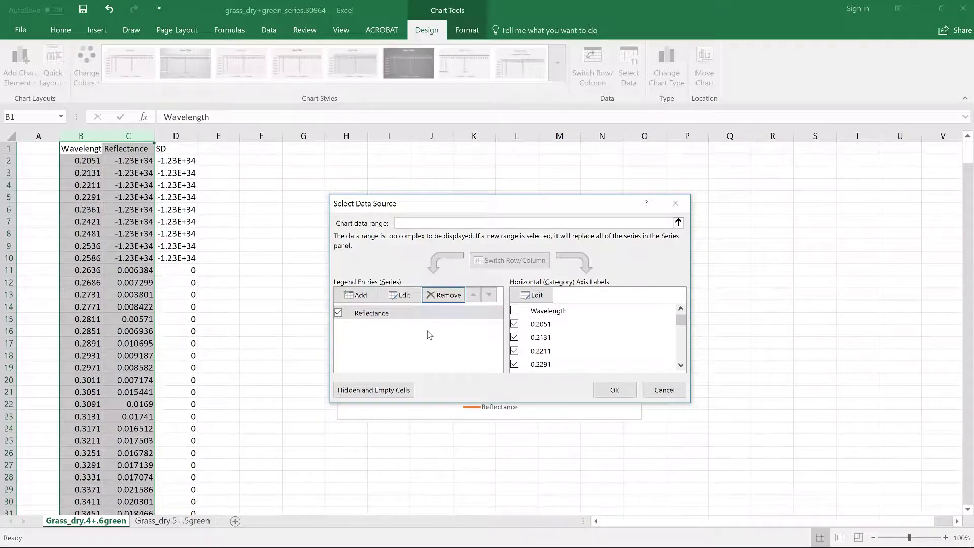
pyautogui.moveTo(455, 208)
pyautogui.mouseDown()
pyautogui.moveTo(692, 265)
pyautogui.moveTo(545, 201)
pyautogui.mouseUp()
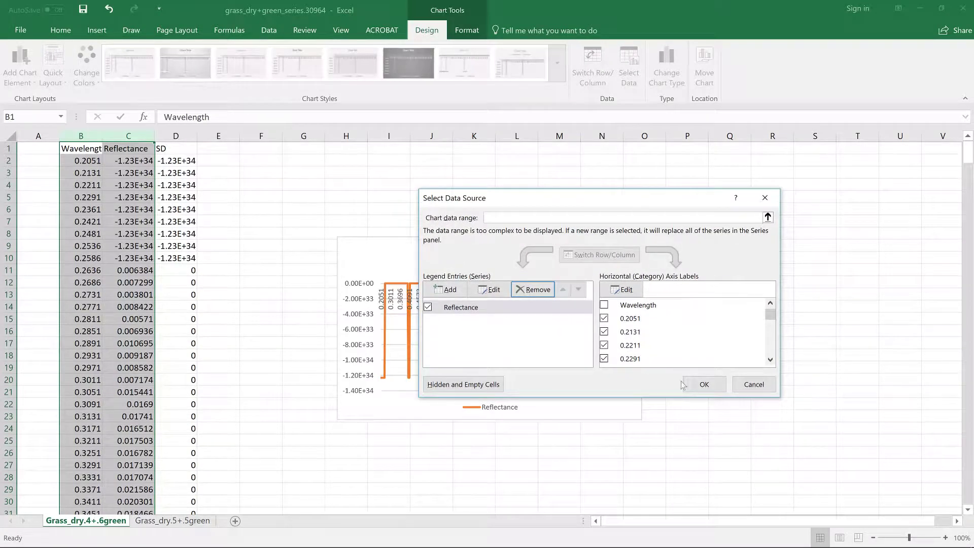
pyautogui.click(506, 306)
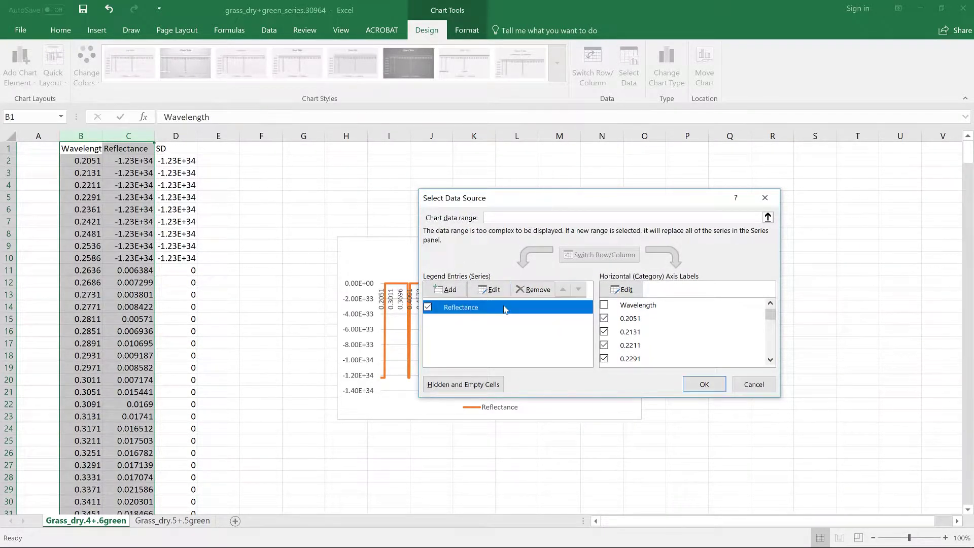
# Replace the series name with Dry.4_.6Green and apply it to the chart
pyautogui.click(493, 291)
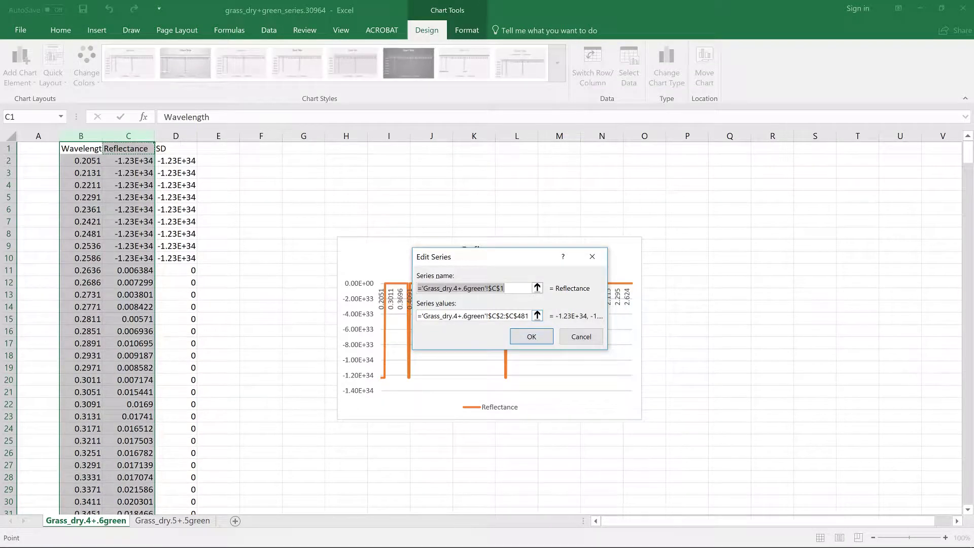
pyautogui.click(454, 315)
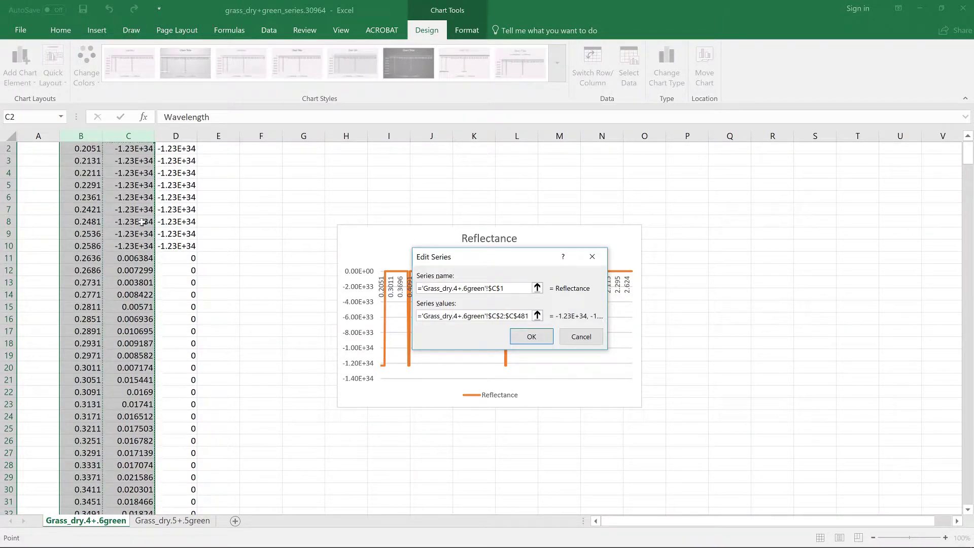
pyautogui.scroll(1, 131, 244)
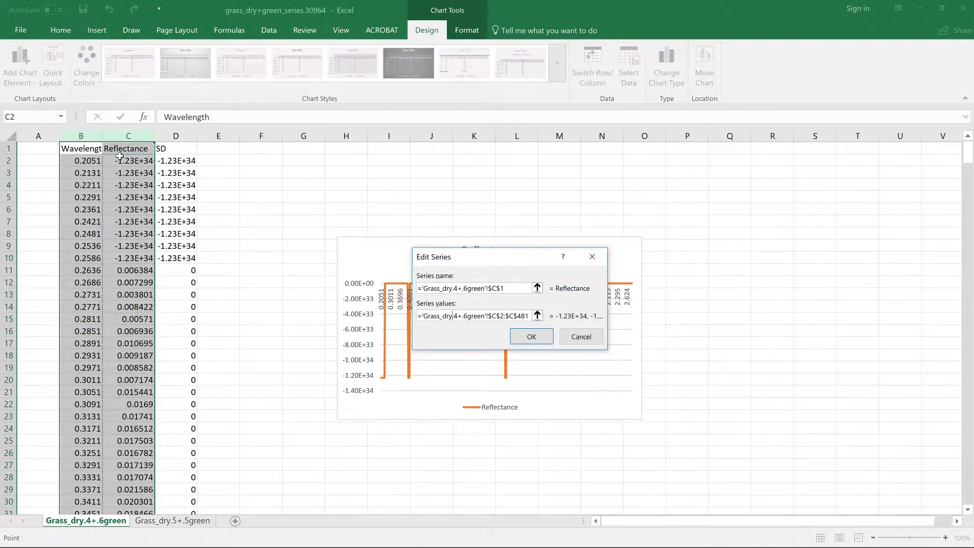
pyautogui.click(500, 288)
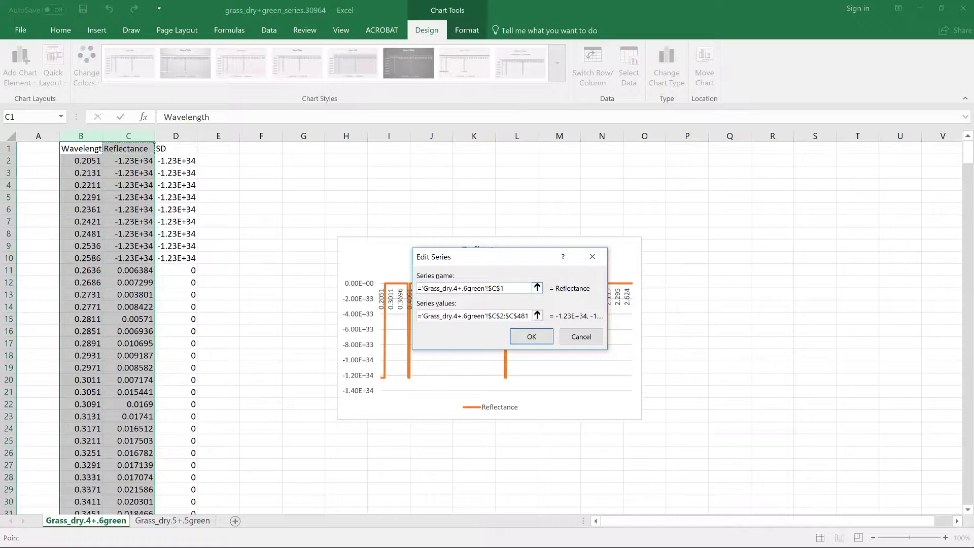
pyautogui.moveTo(502, 289); pyautogui.dragTo(417, 287)
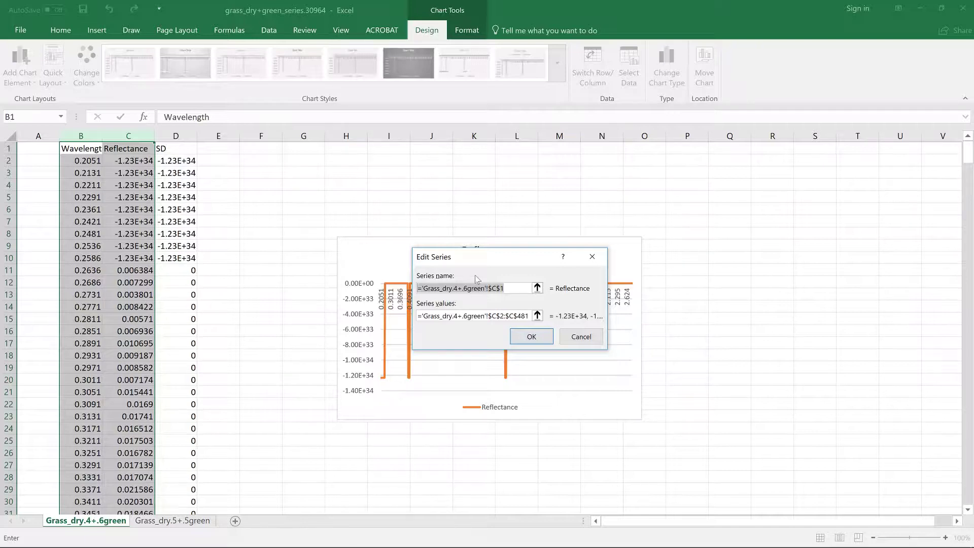
pyautogui.write('Dry.4_.6Green')
pyautogui.click(532, 337)
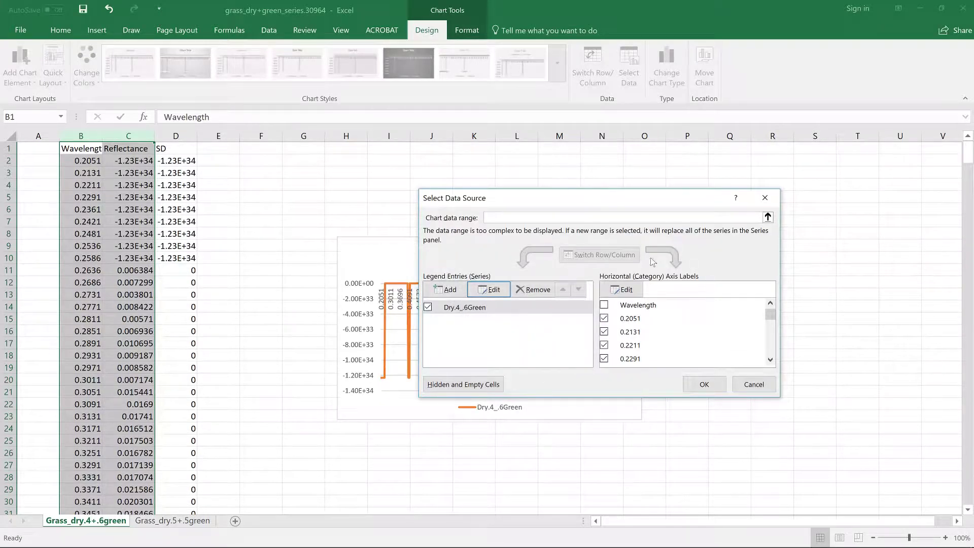
pyautogui.click(701, 384)
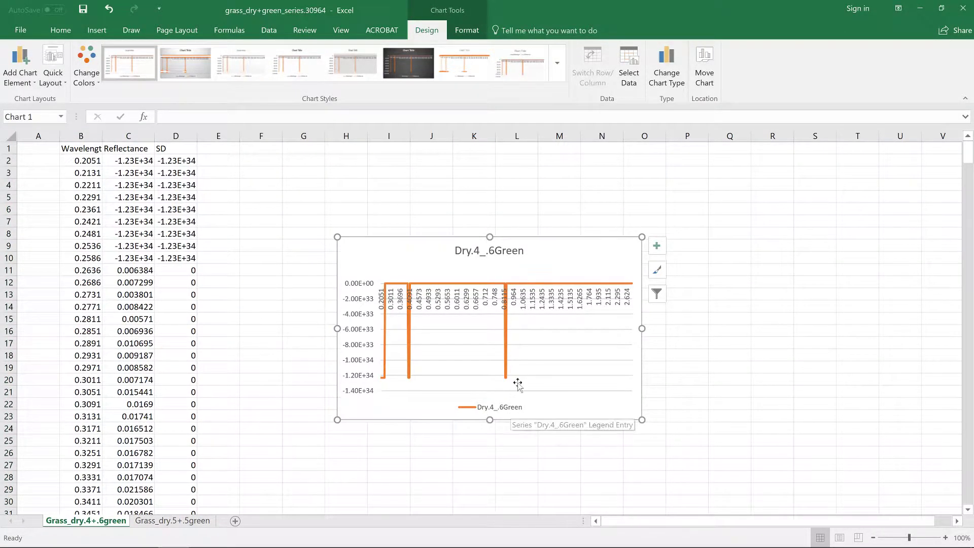
# Shift the chart up-left, inspect the -1.23E+34 values in C2:C10 and select the vertical axis
pyautogui.moveTo(397, 250); pyautogui.dragTo(358, 207)
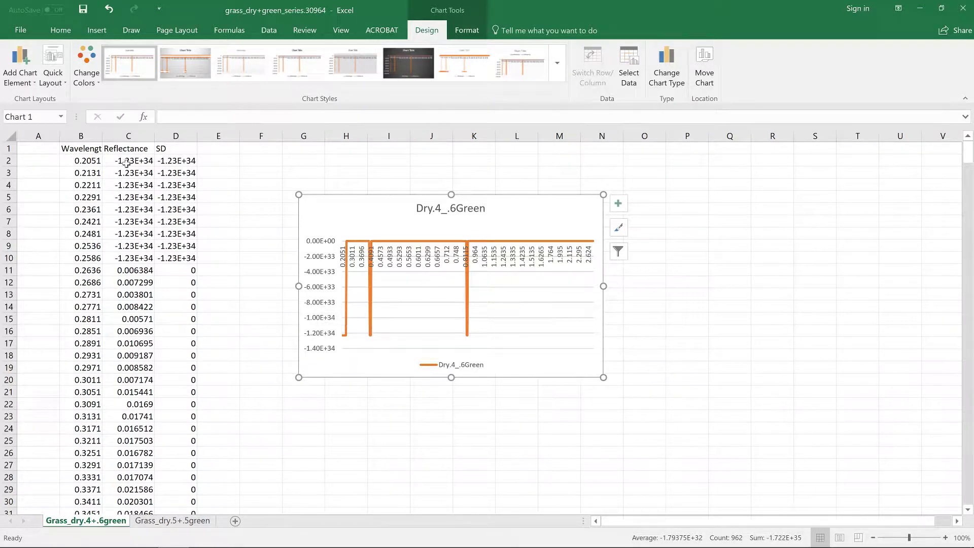
pyautogui.moveTo(127, 161); pyautogui.dragTo(127, 257)
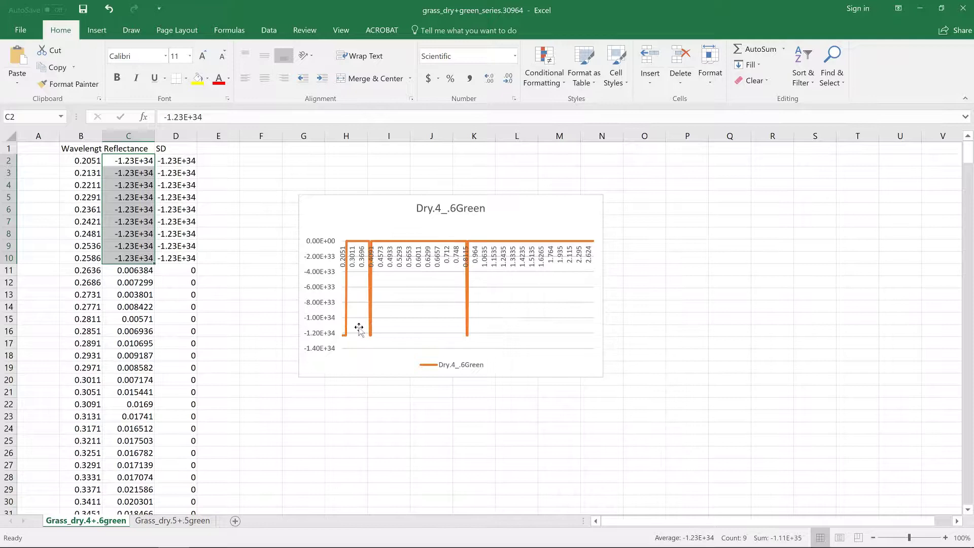
pyautogui.click(319, 264)
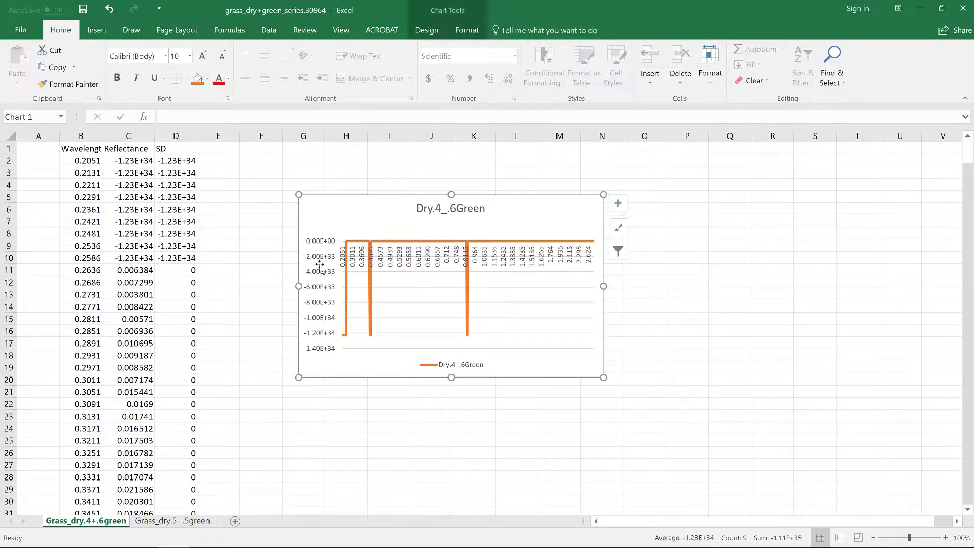
pyautogui.click(316, 248)
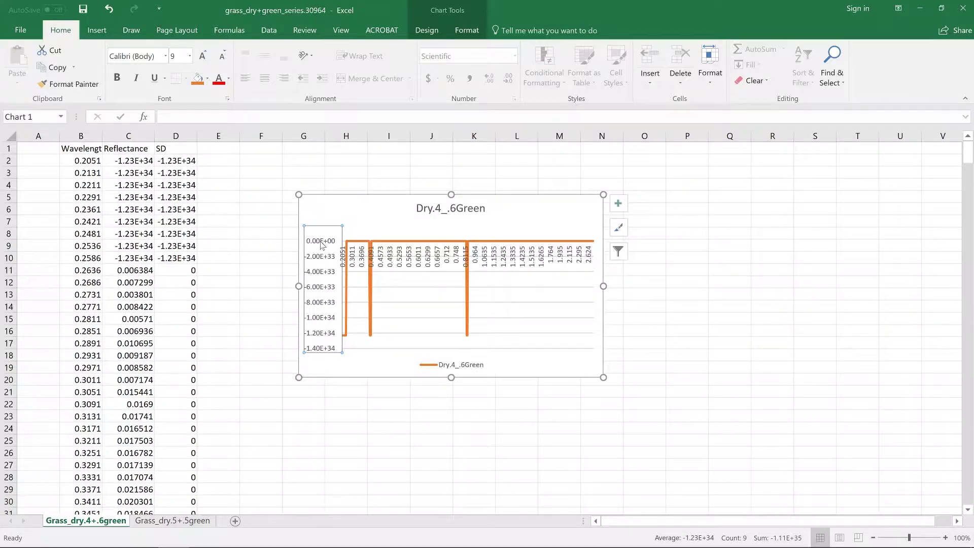
# Format the vertical axis with minimum 0 and maximum 0.6
pyautogui.rightClick(321, 244)
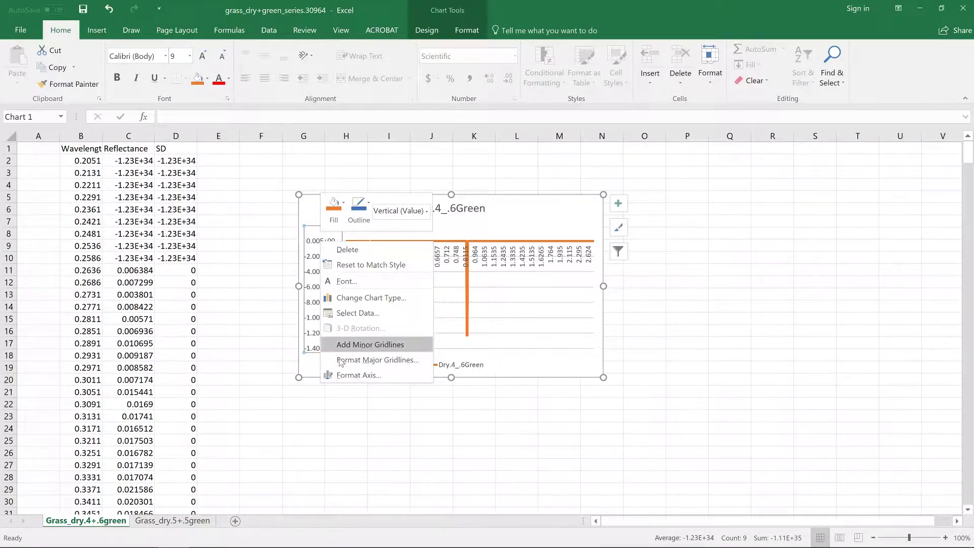
pyautogui.click(344, 376)
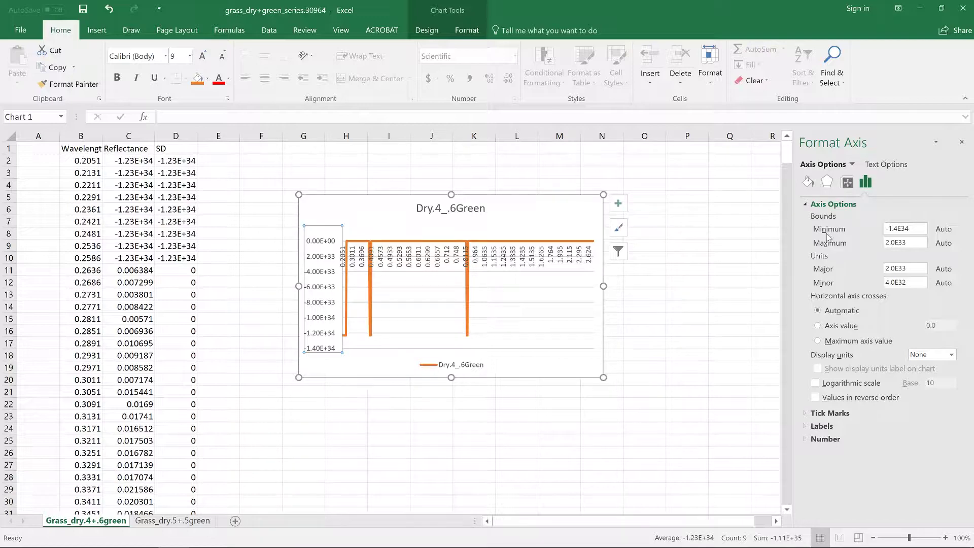
pyautogui.moveTo(914, 228); pyautogui.dragTo(863, 230)
pyautogui.write('0')
pyautogui.press('Return')
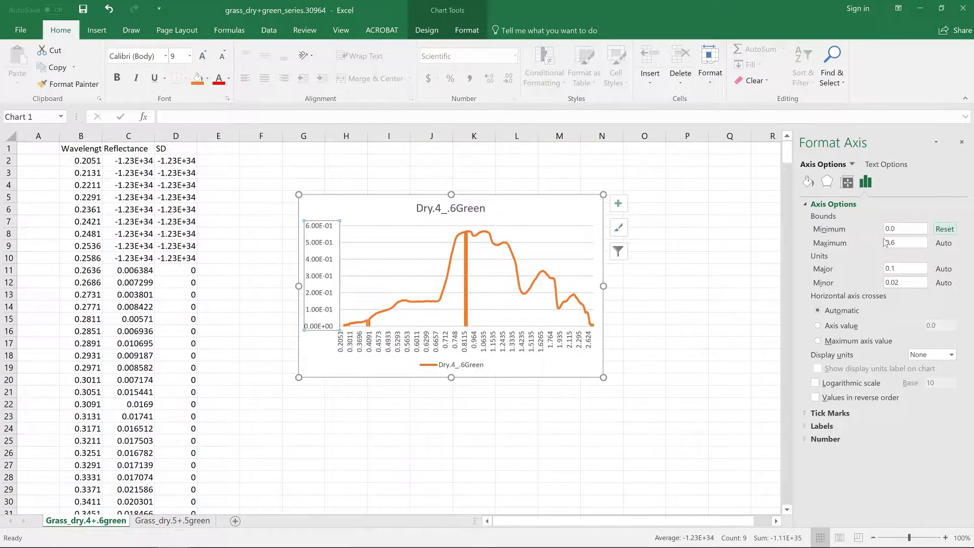
pyautogui.moveTo(898, 242); pyautogui.dragTo(892, 242)
pyautogui.write('0.')
# Change the vertical axis number category from Scientific to Number, giving 0.00–0.60 labels
pyautogui.click(808, 440)
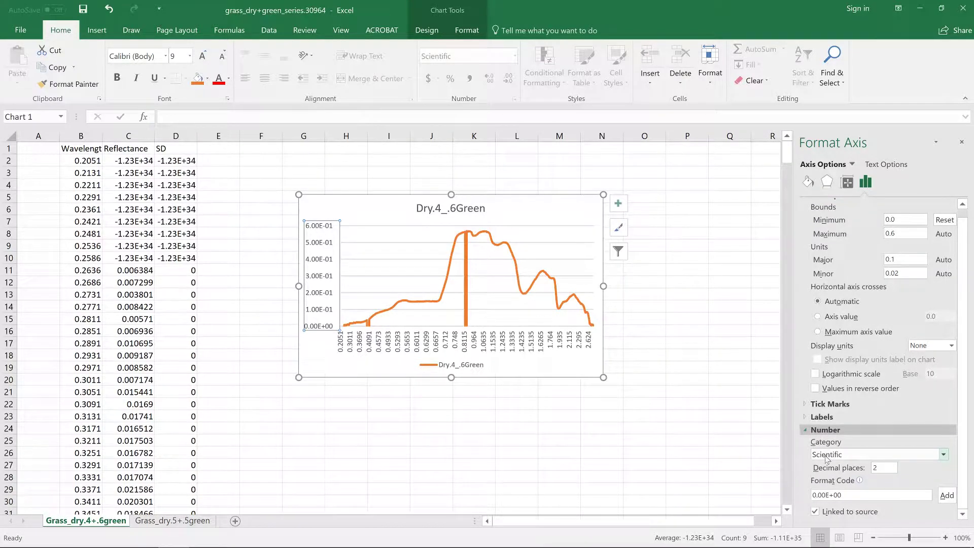
pyautogui.click(945, 455)
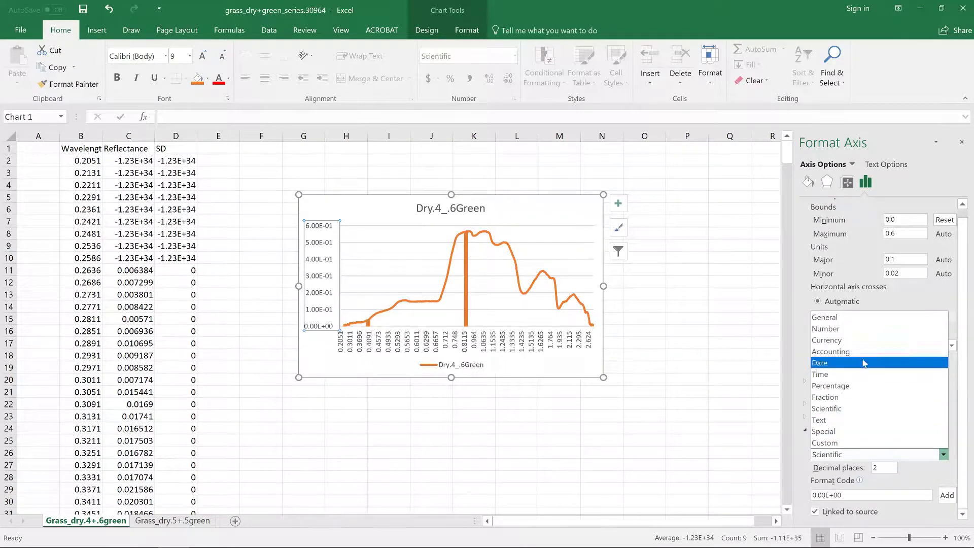
pyautogui.click(850, 332)
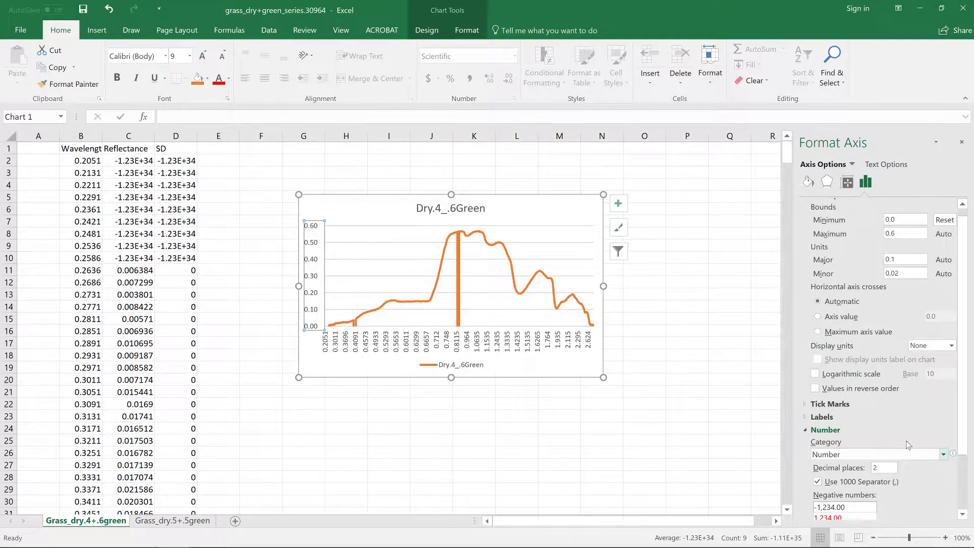
pyautogui.scroll(-2, 905, 445)
pyautogui.scroll(3, 905, 451)
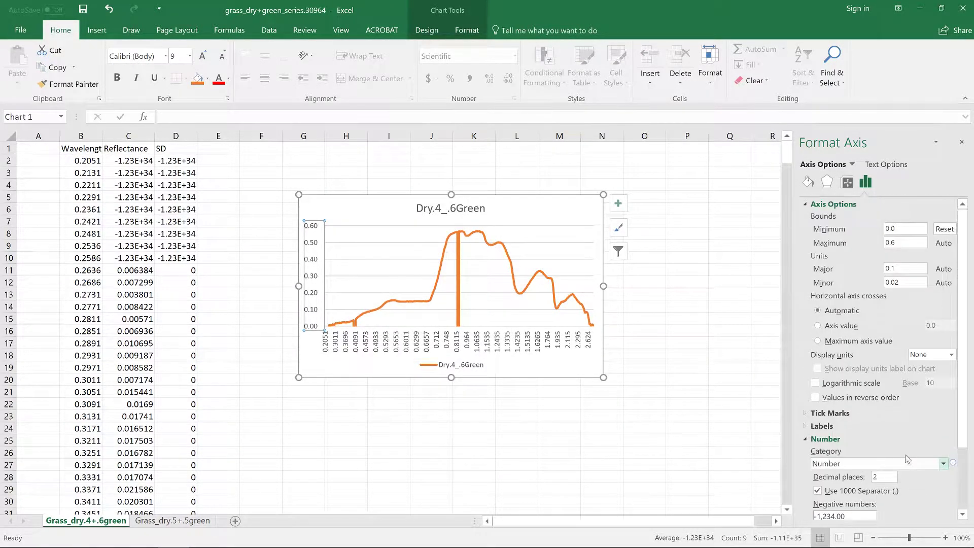
pyautogui.click(347, 211)
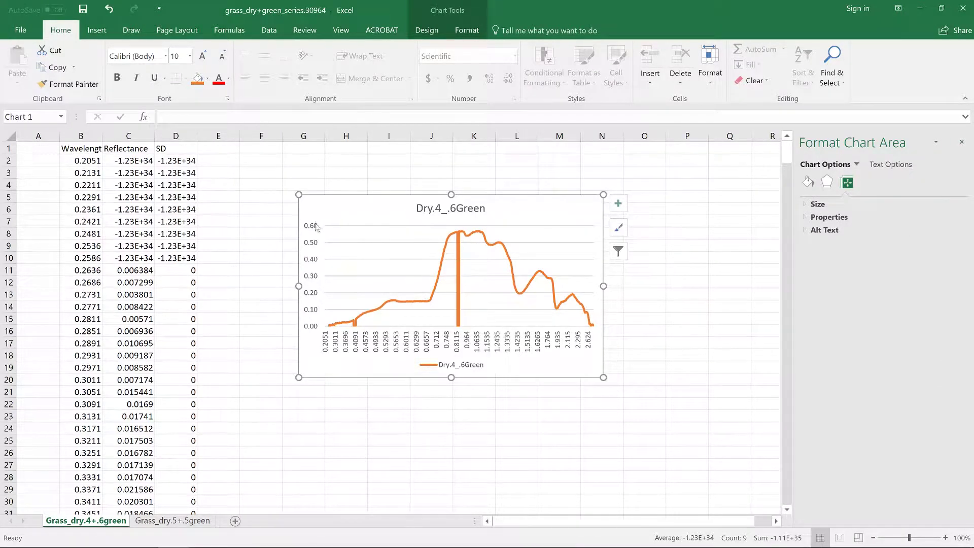
# Add primary horizontal and vertical axis titles via Chart Elements
pyautogui.click(619, 203)
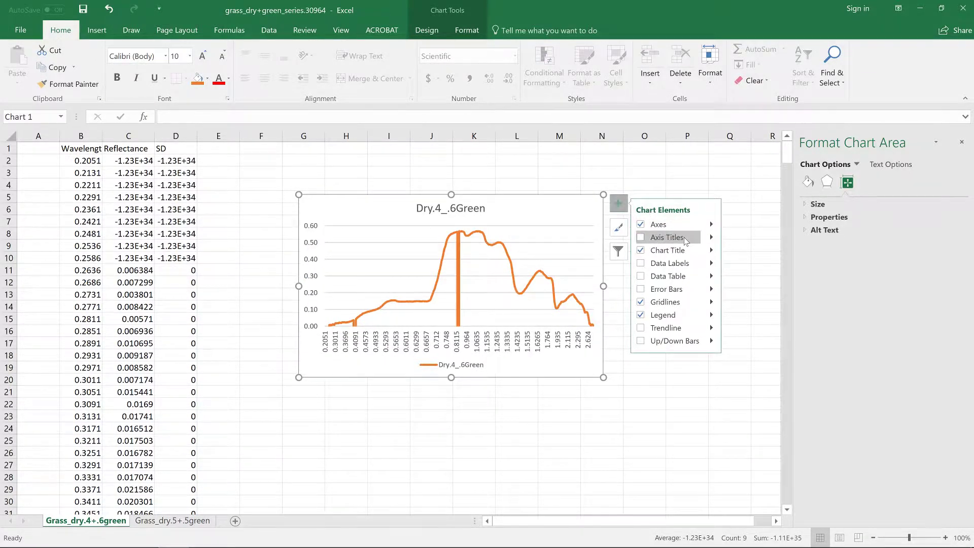
pyautogui.click(685, 239)
pyautogui.click(711, 238)
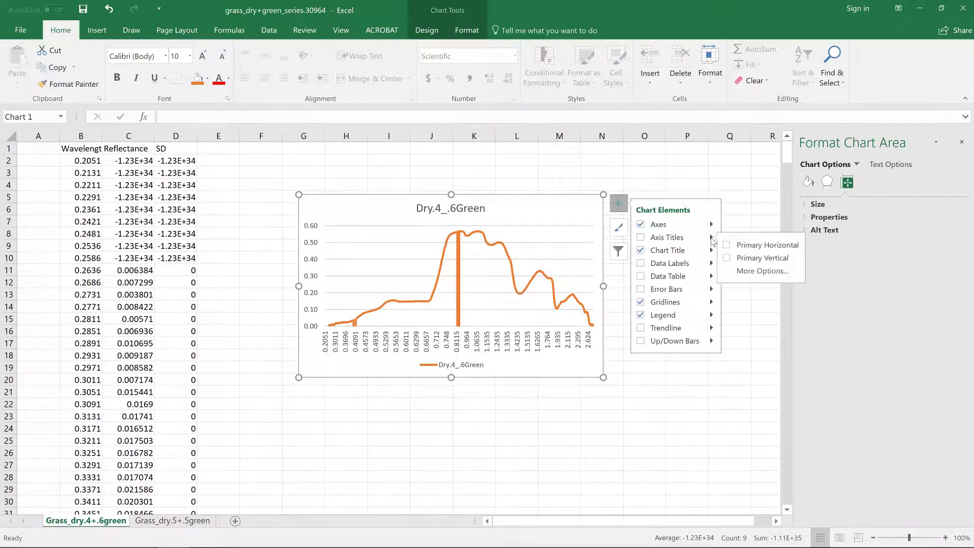
pyautogui.click(728, 244)
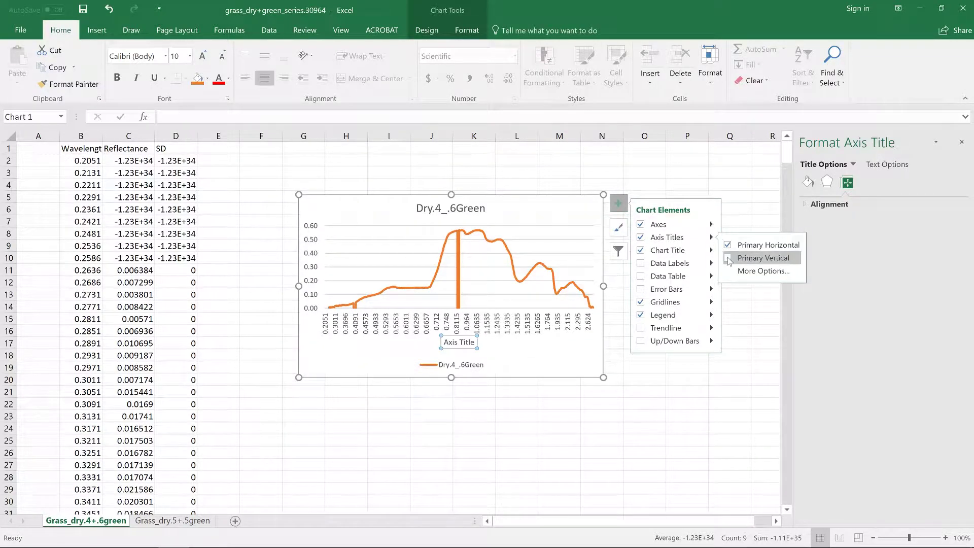
pyautogui.click(729, 258)
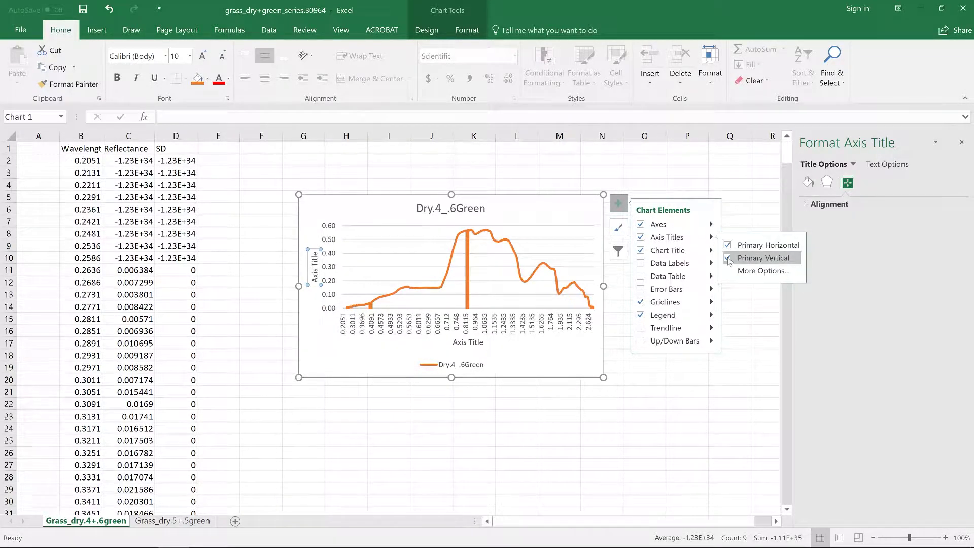
# Name the horizontal axis title Wavelength and the vertical one Reflectance
pyautogui.click(562, 352)
pyautogui.click(469, 343)
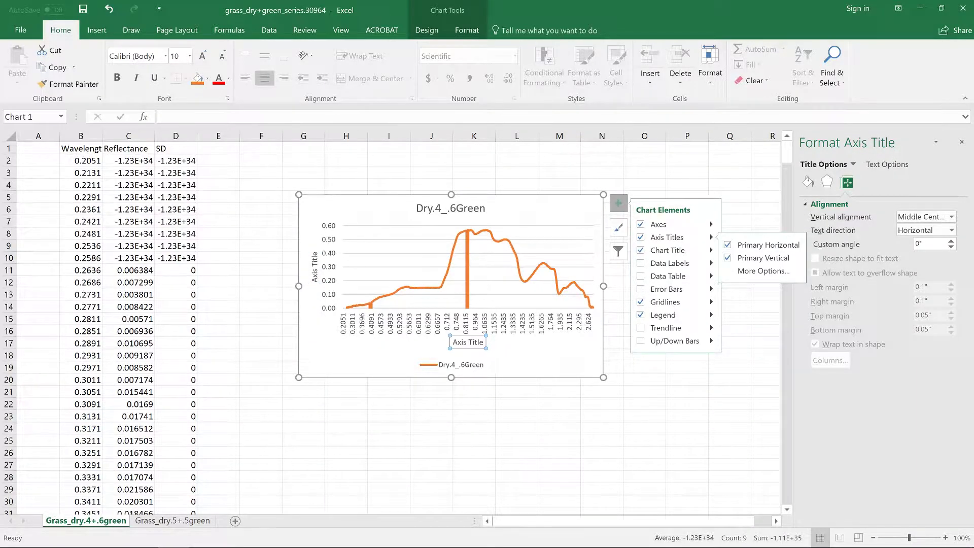
pyautogui.moveTo(453, 343); pyautogui.dragTo(485, 343)
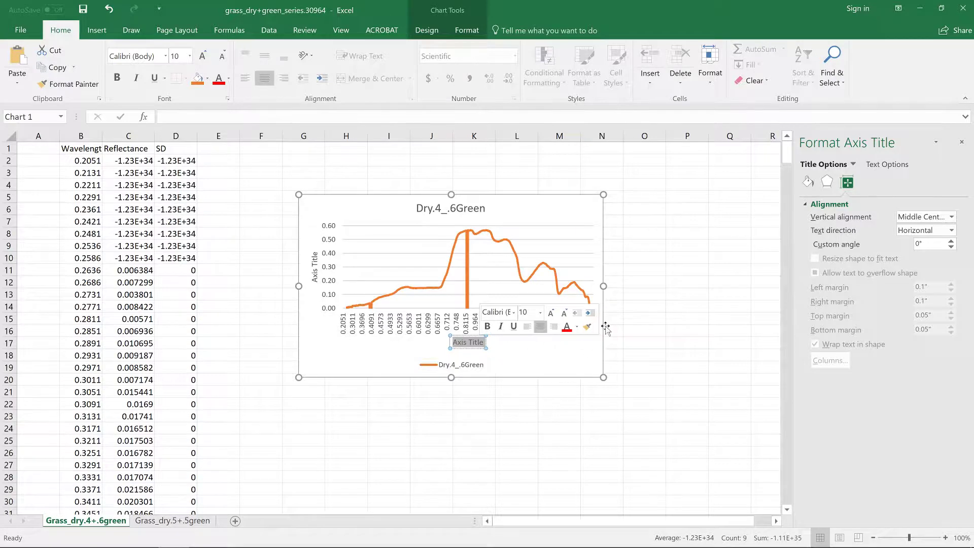
pyautogui.write('Wave')
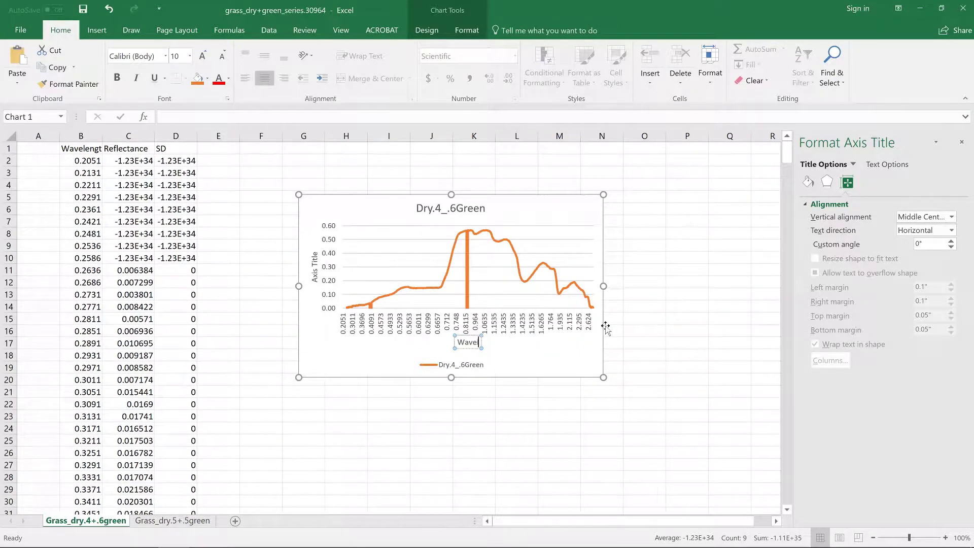
pyautogui.write('length')
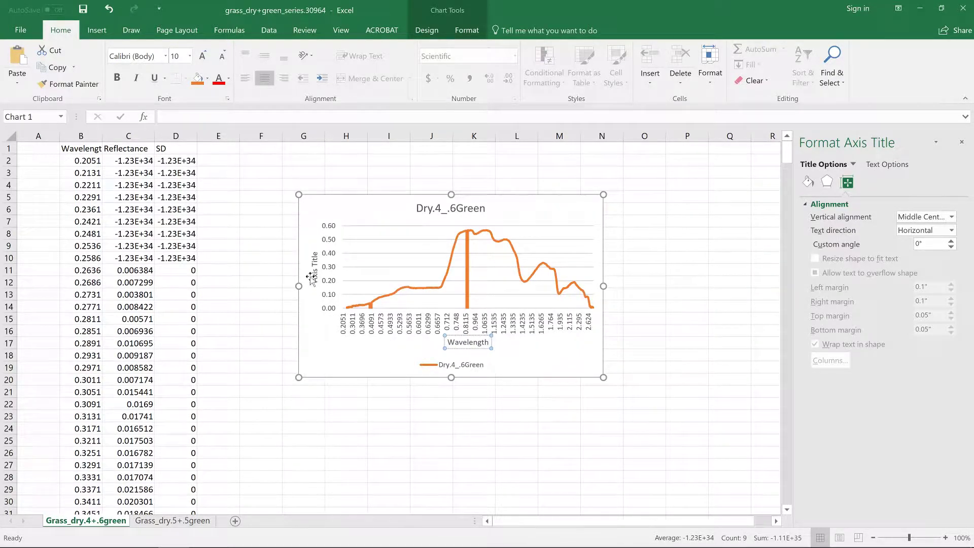
pyautogui.click(311, 278)
pyautogui.moveTo(315, 278); pyautogui.dragTo(315, 250)
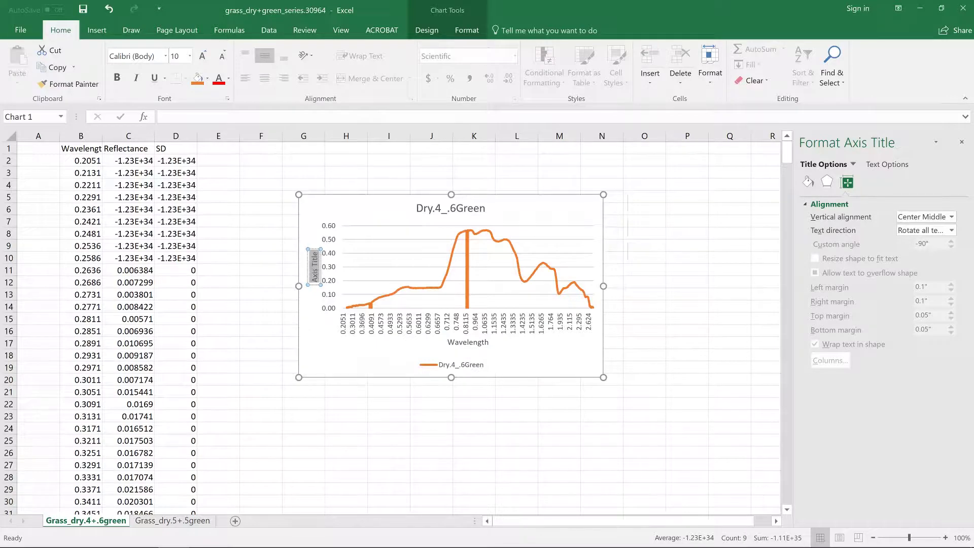
pyautogui.write('Ref')
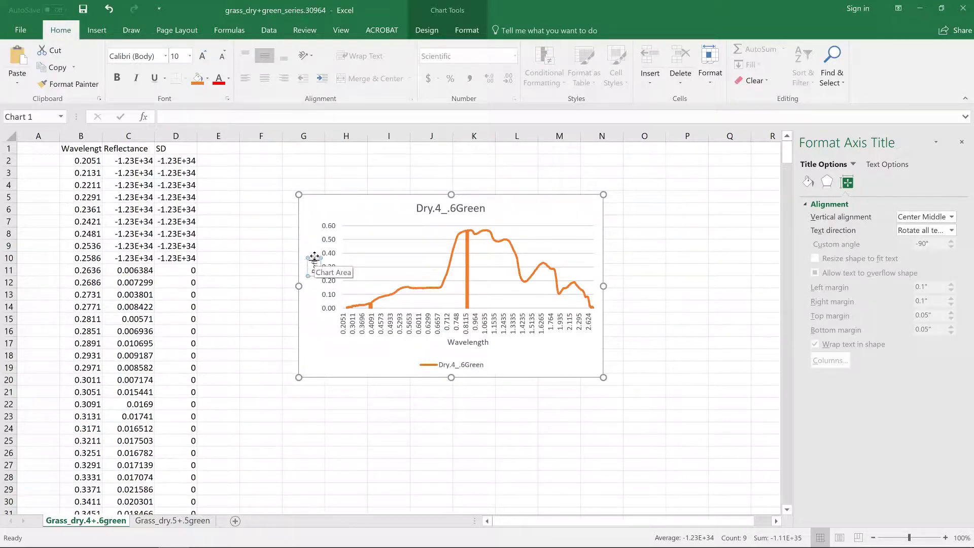
pyautogui.write('lectance')
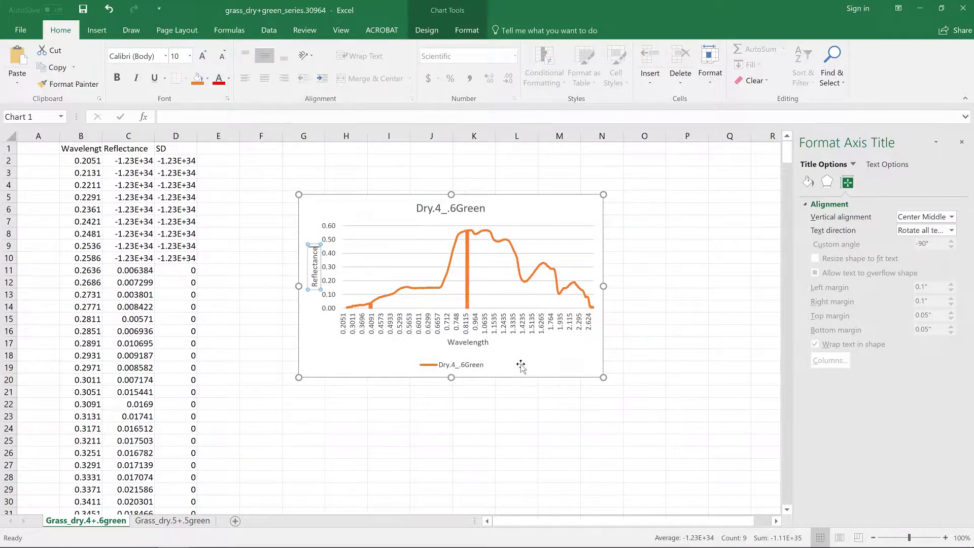
# Enlarge the chart by its right handle and select the horizontal axis labels
pyautogui.click(525, 369)
pyautogui.moveTo(603, 378)
pyautogui.mouseDown()
pyautogui.moveTo(662, 424)
pyautogui.moveTo(694, 425)
pyautogui.mouseUp()
pyautogui.click(593, 388)
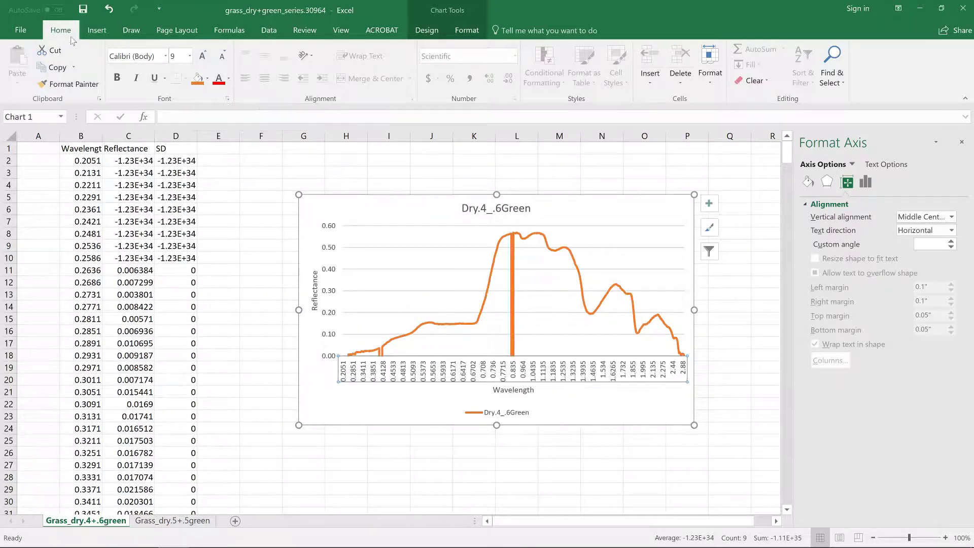
# Increase the font size of the horizontal and vertical axis labels
pyautogui.click(202, 59)
pyautogui.click(200, 56)
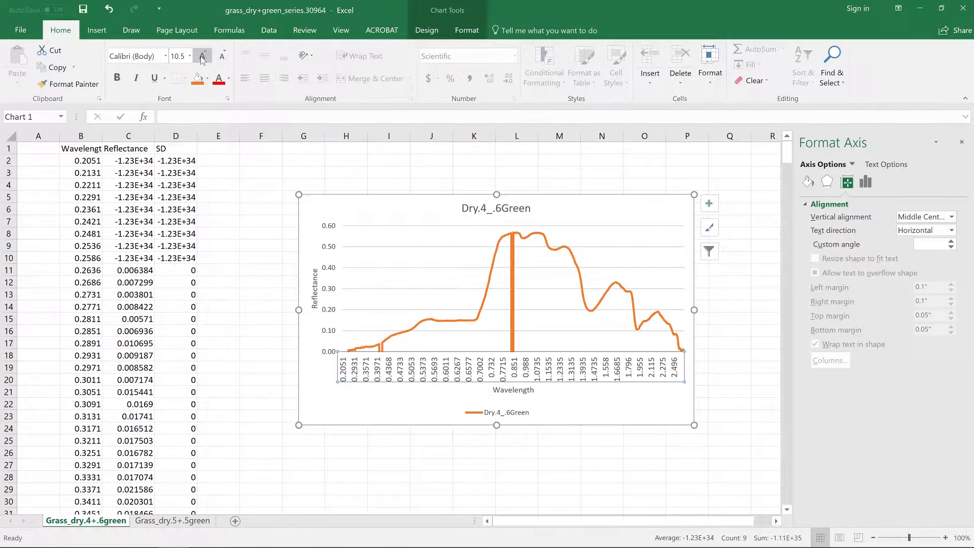
pyautogui.click(199, 55)
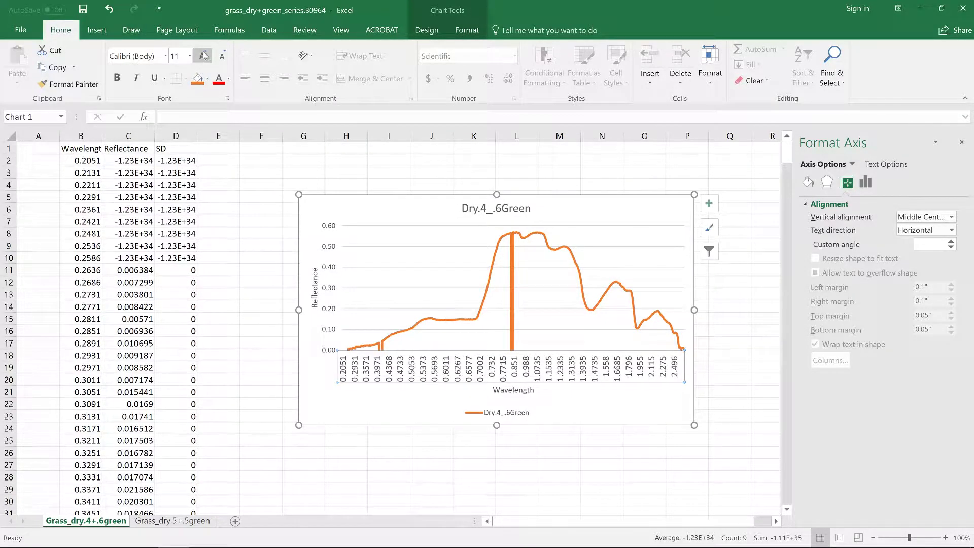
pyautogui.click(328, 291)
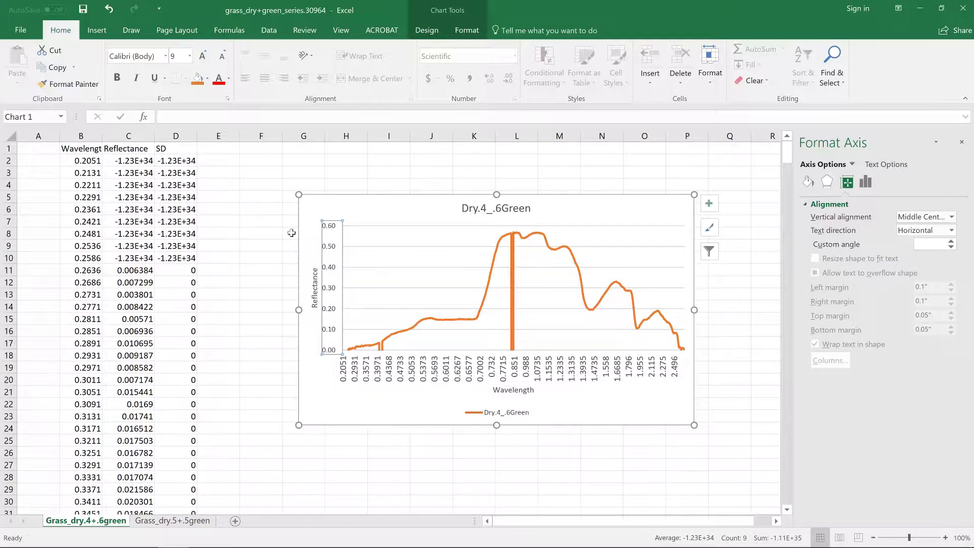
pyautogui.click(202, 56)
# Increase the font size of the Reflectance and Wavelength axis titles
pyautogui.click(313, 285)
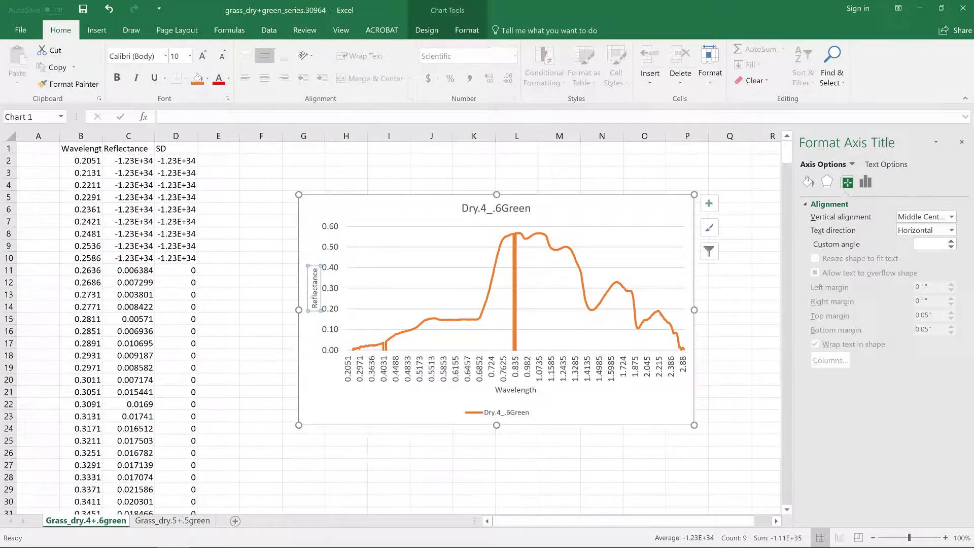
pyautogui.click(204, 59)
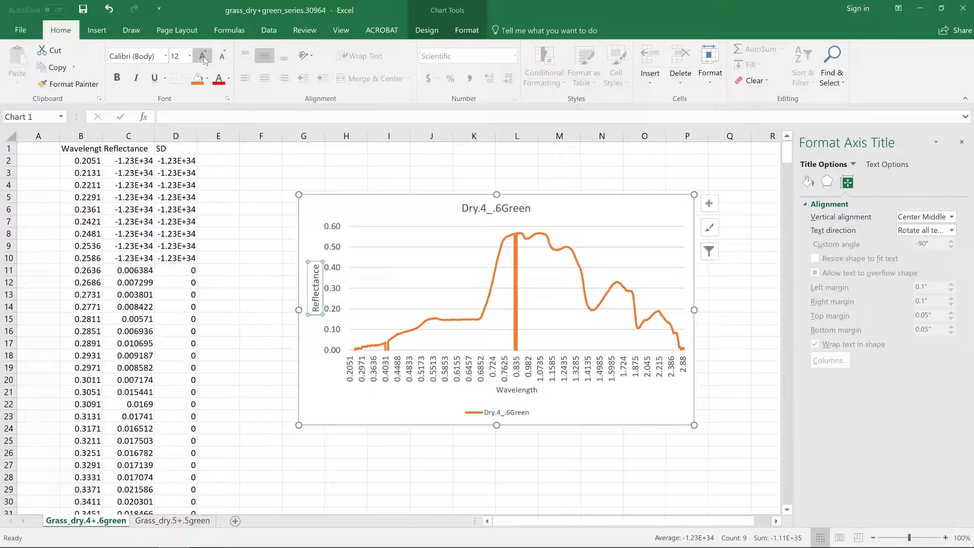
pyautogui.click(204, 59)
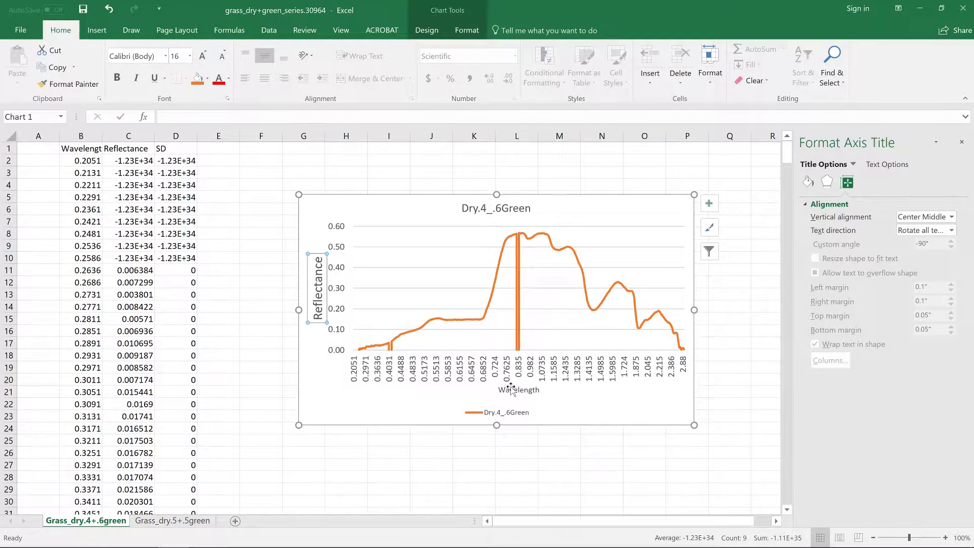
pyautogui.click(510, 390)
pyautogui.click(202, 57)
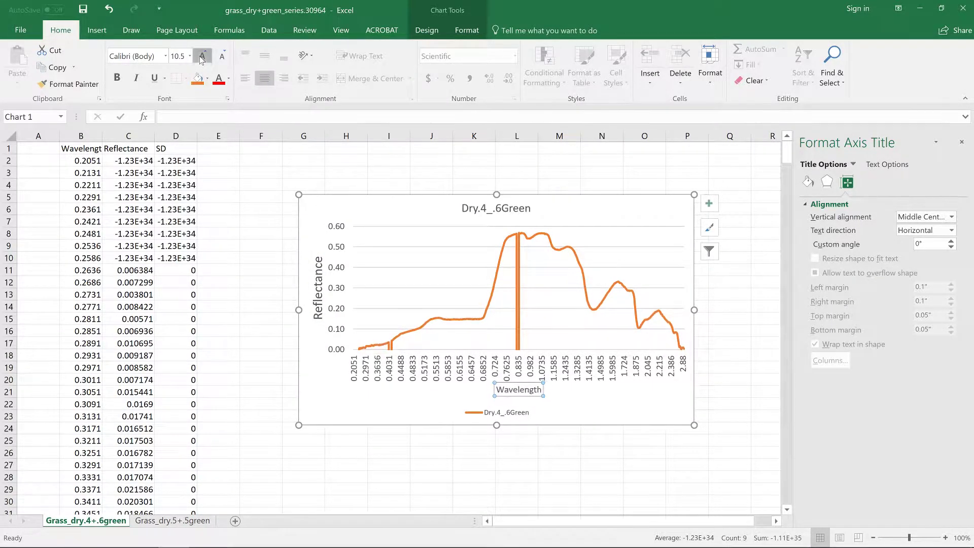
pyautogui.click(201, 58)
pyautogui.click(202, 56)
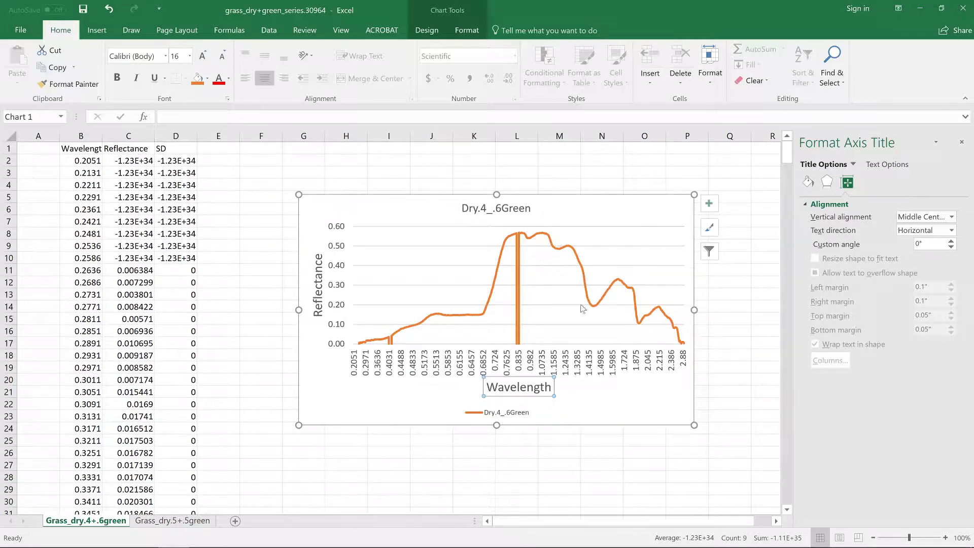
# Enlarge the legend text, then widen the chart and move it up and left
pyautogui.click(509, 211)
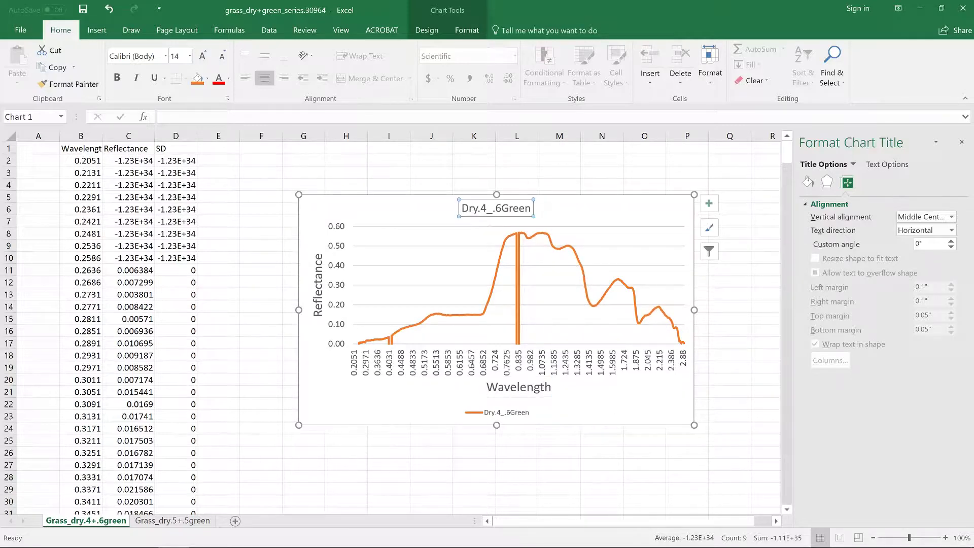
pyautogui.click(500, 413)
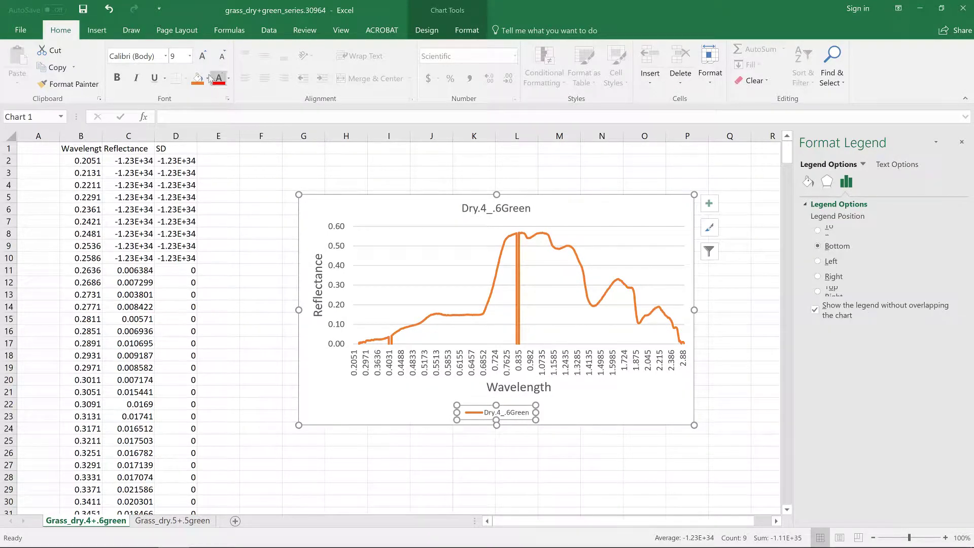
pyautogui.click(202, 60)
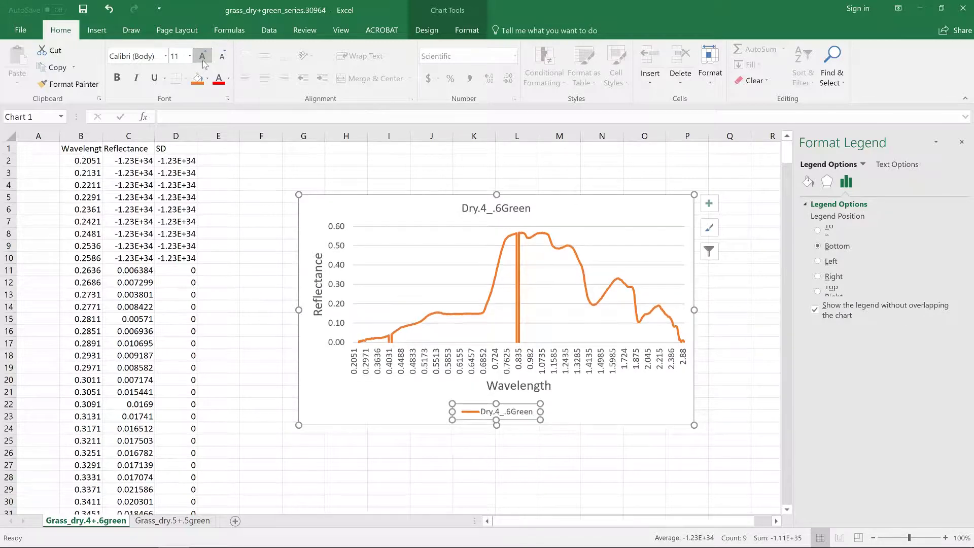
pyautogui.click(608, 404)
pyautogui.moveTo(695, 308); pyautogui.dragTo(773, 308)
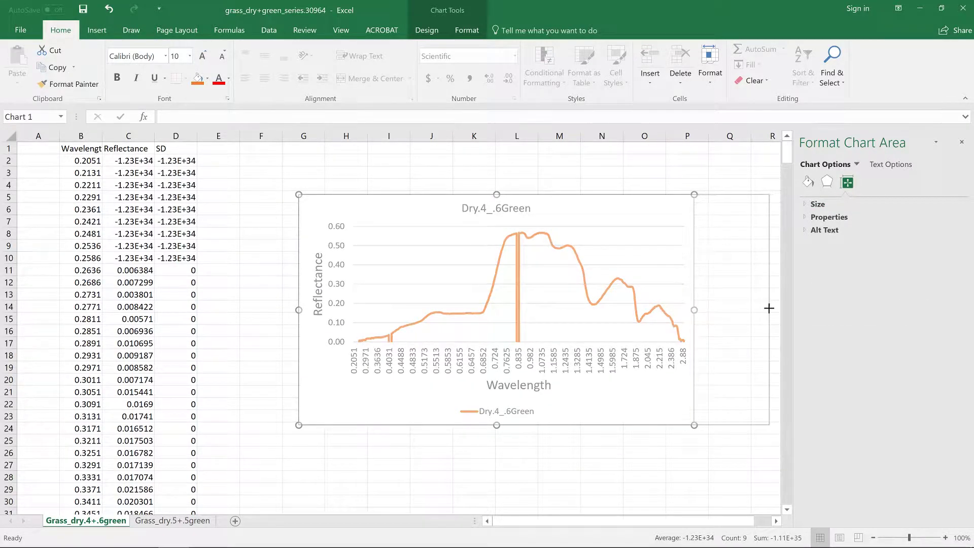
pyautogui.moveTo(664, 219); pyautogui.dragTo(562, 181)
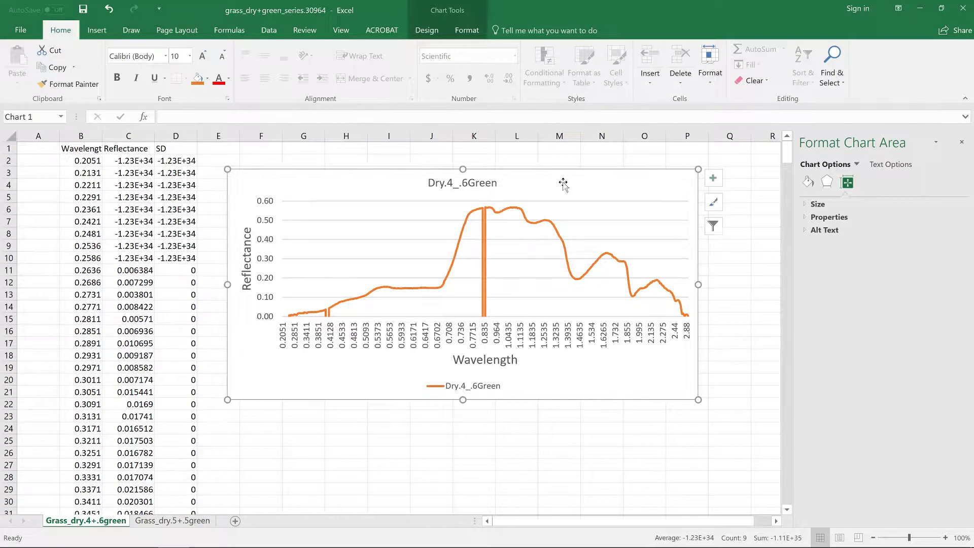
pyautogui.click(603, 342)
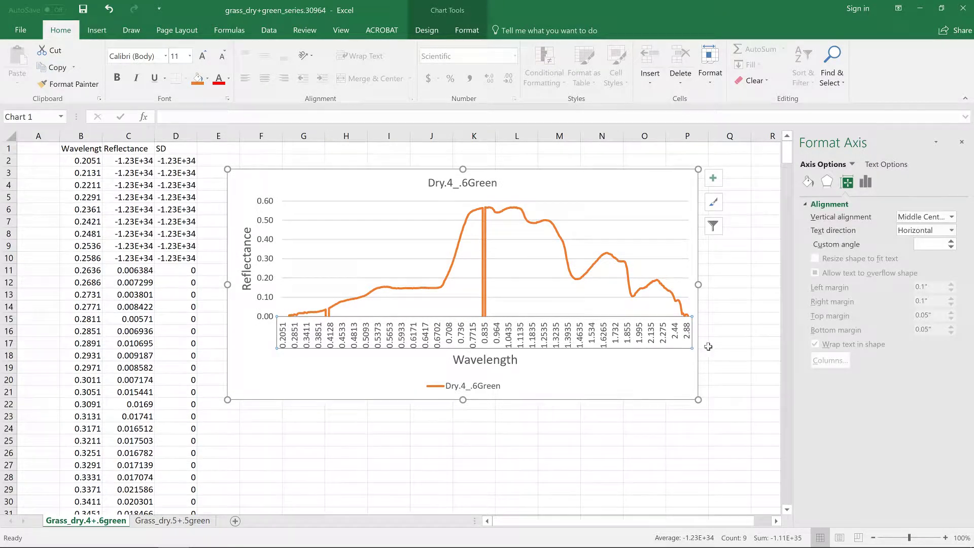
pyautogui.rightClick(636, 329)
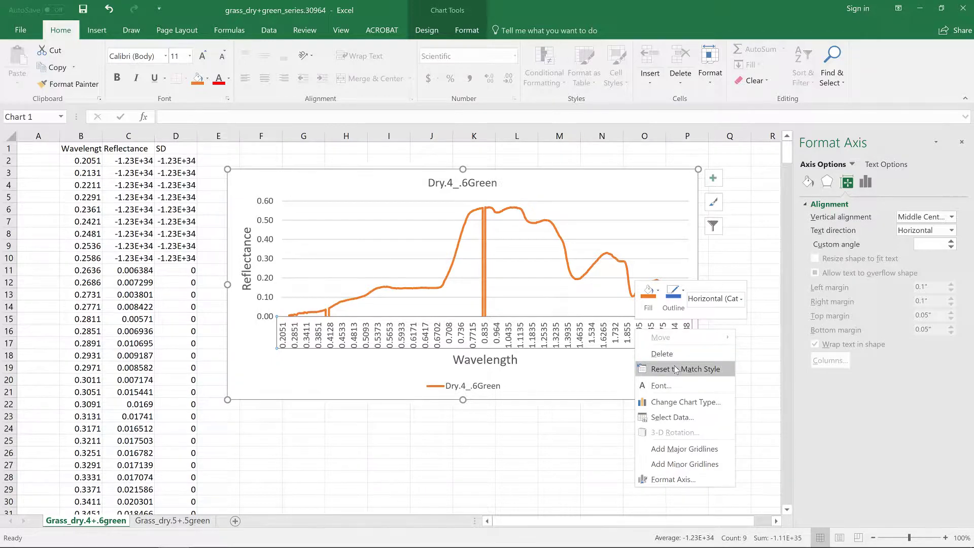
pyautogui.rightClick(591, 330)
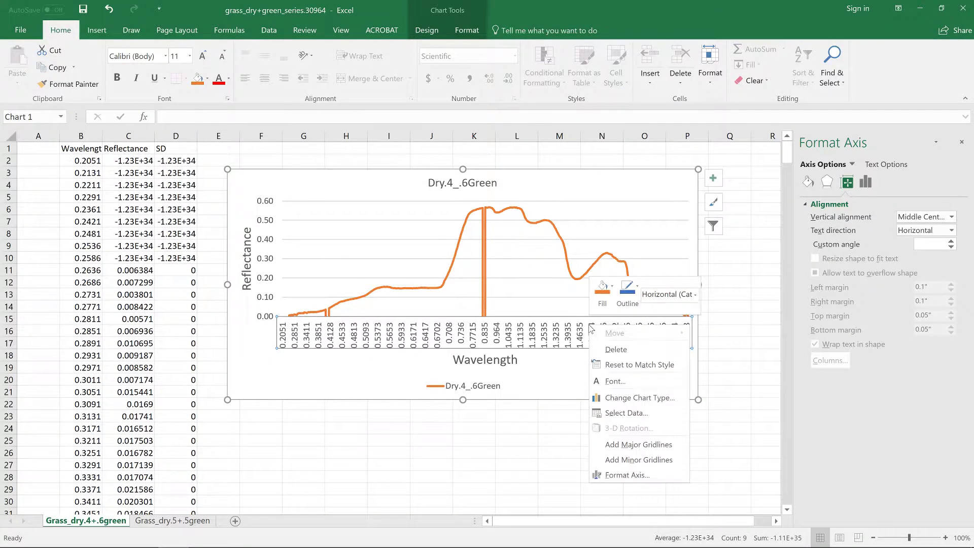
pyautogui.click(632, 476)
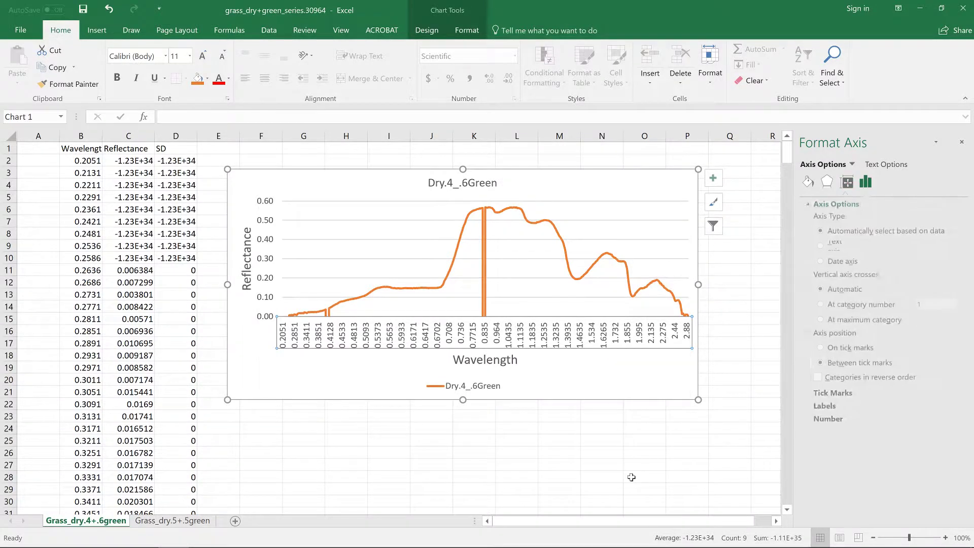
pyautogui.click(830, 421)
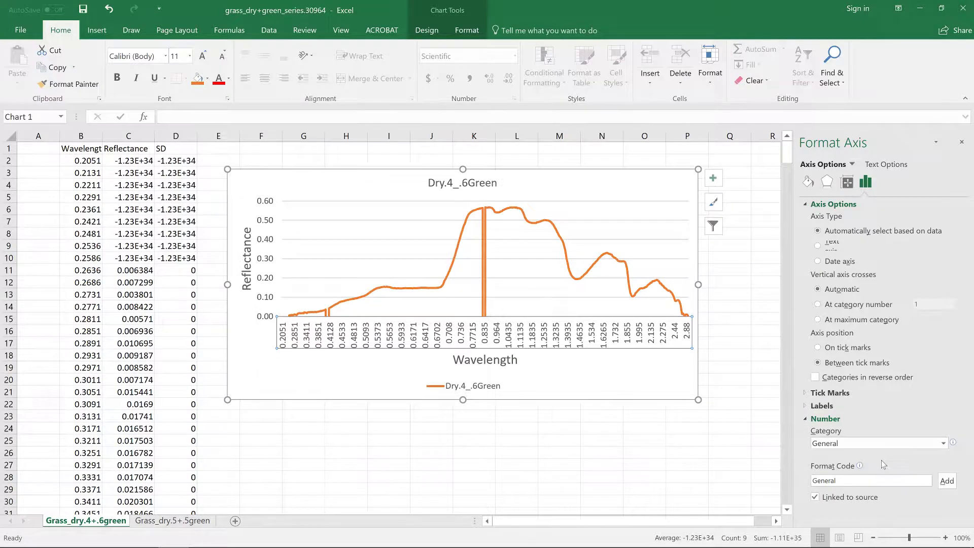
pyautogui.click(944, 444)
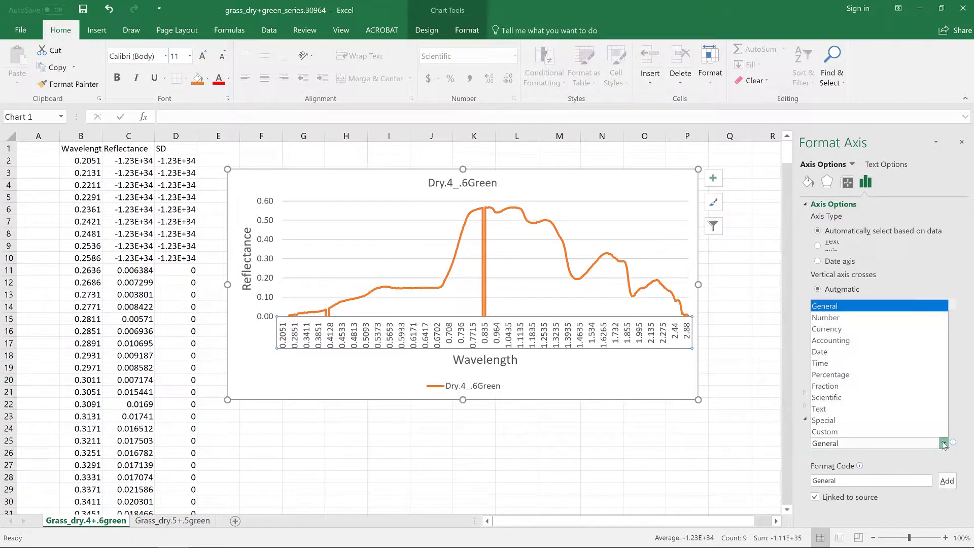
pyautogui.click(846, 320)
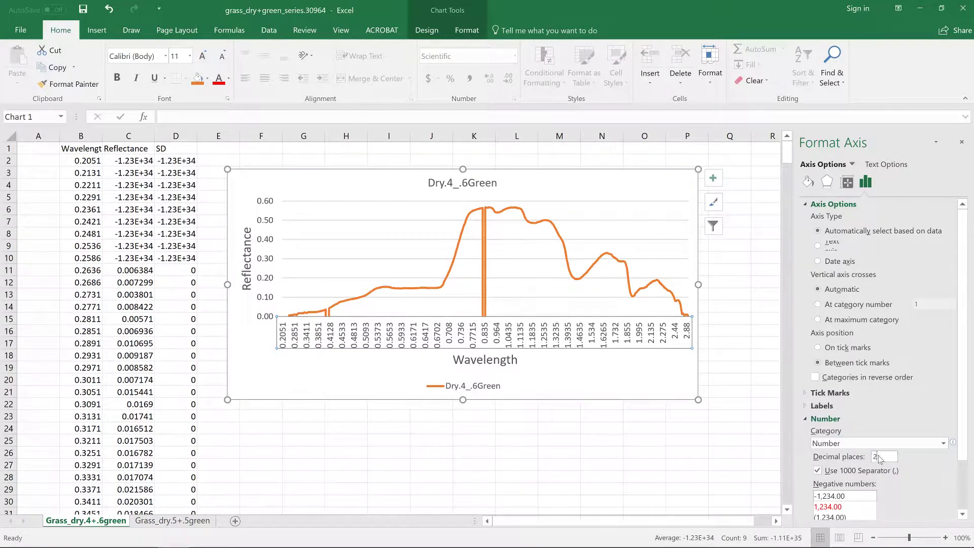
pyautogui.moveTo(878, 455); pyautogui.dragTo(871, 458)
pyautogui.write('2')
pyautogui.scroll(-2, 890, 461)
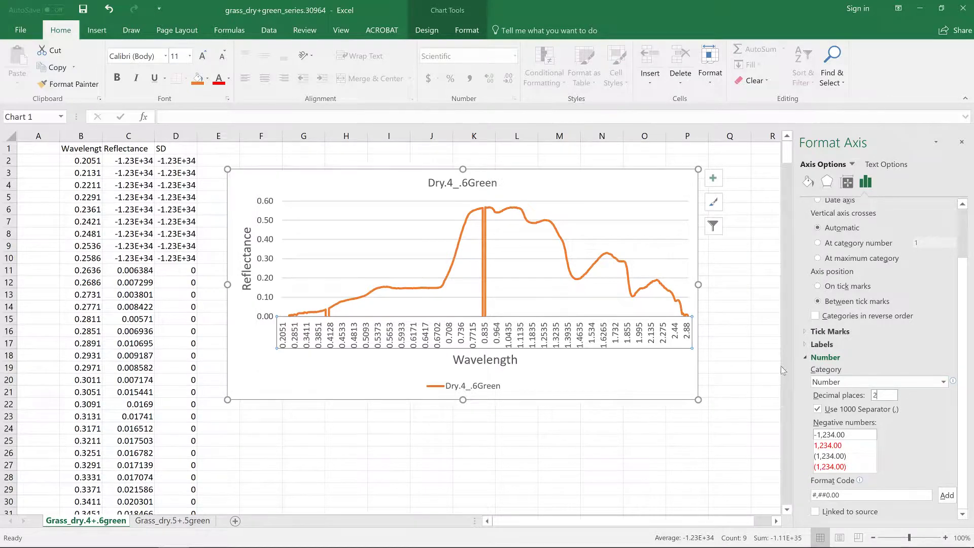
pyautogui.click(669, 384)
pyautogui.click(608, 353)
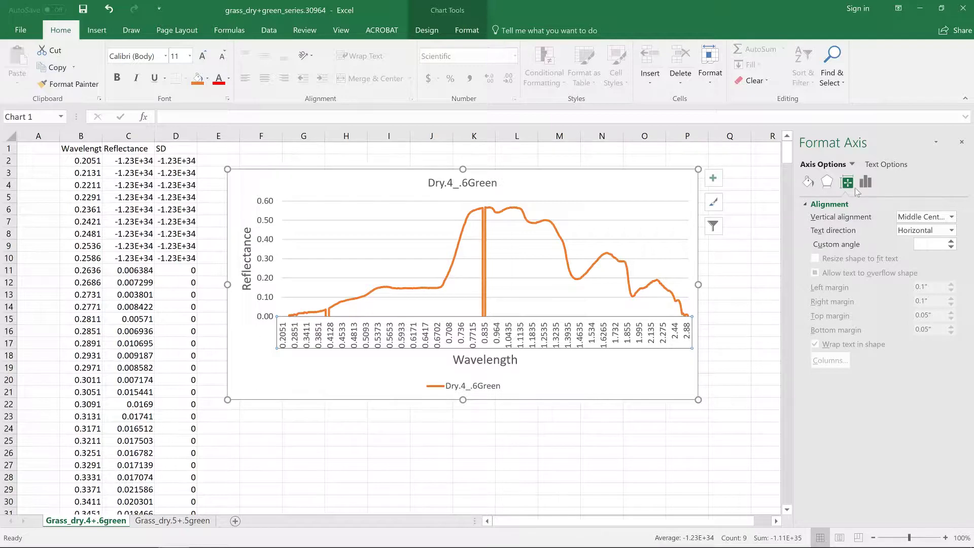
pyautogui.rightClick(624, 334)
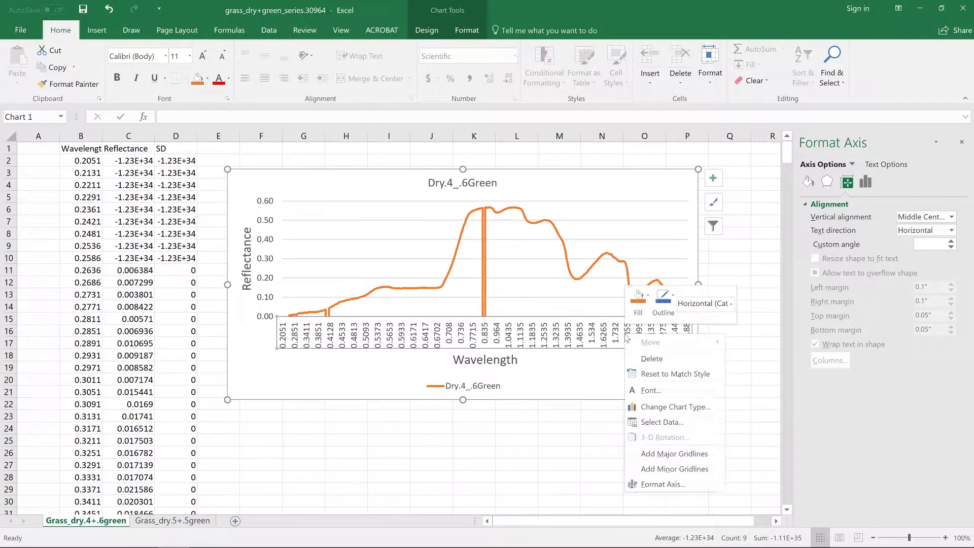
pyautogui.click(653, 485)
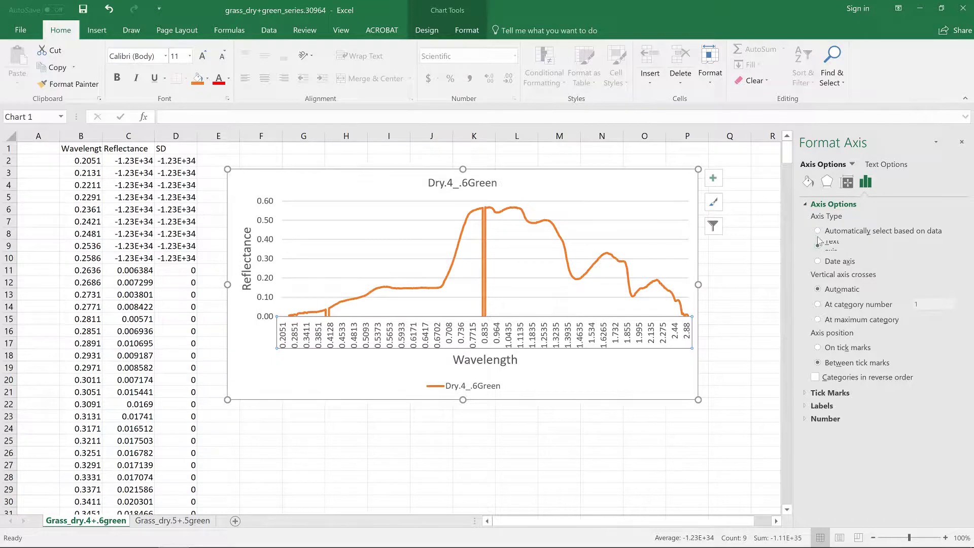
pyautogui.click(818, 232)
pyautogui.click(826, 418)
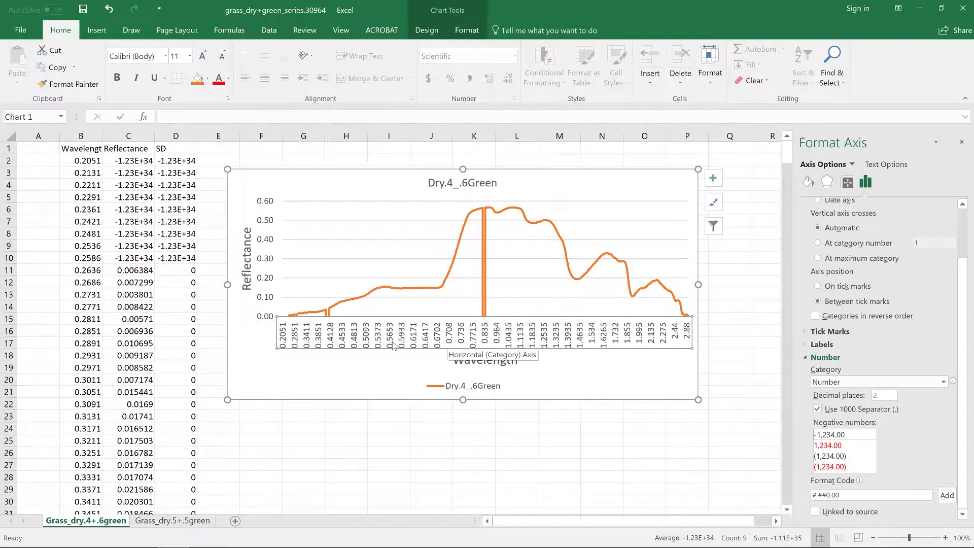
pyautogui.click(91, 297)
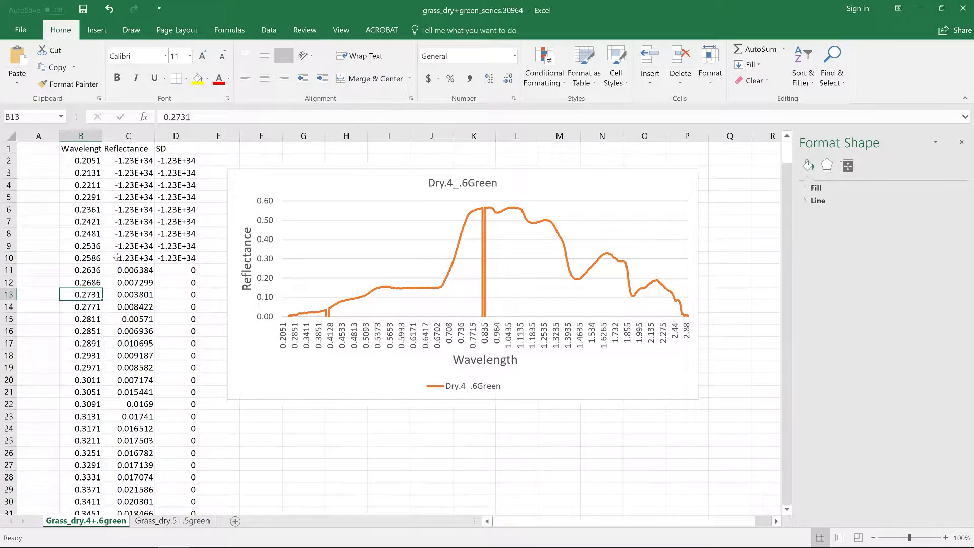
# Select the wavelength values B2:B481 and bring up the cell shortcut menu
pyautogui.click(80, 162)
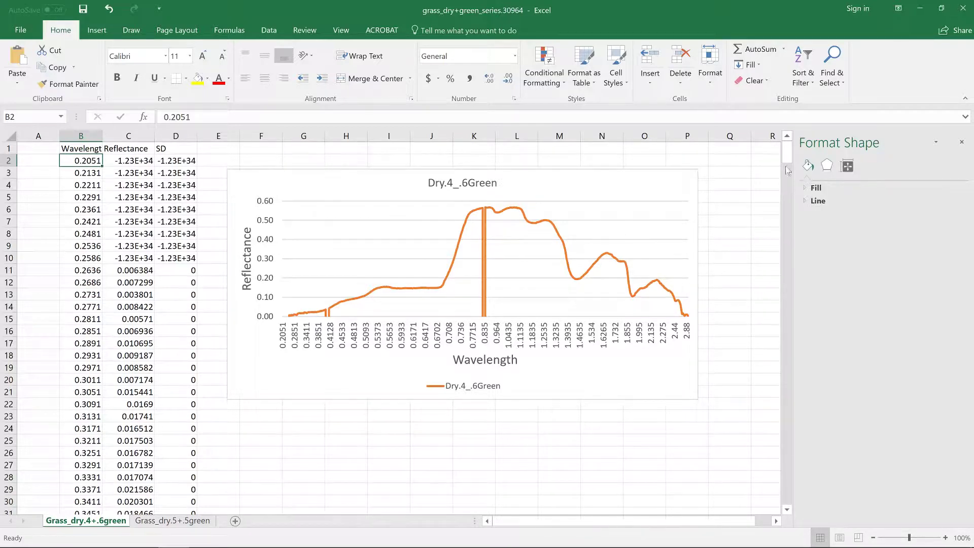
pyautogui.moveTo(786, 152); pyautogui.dragTo(796, 498)
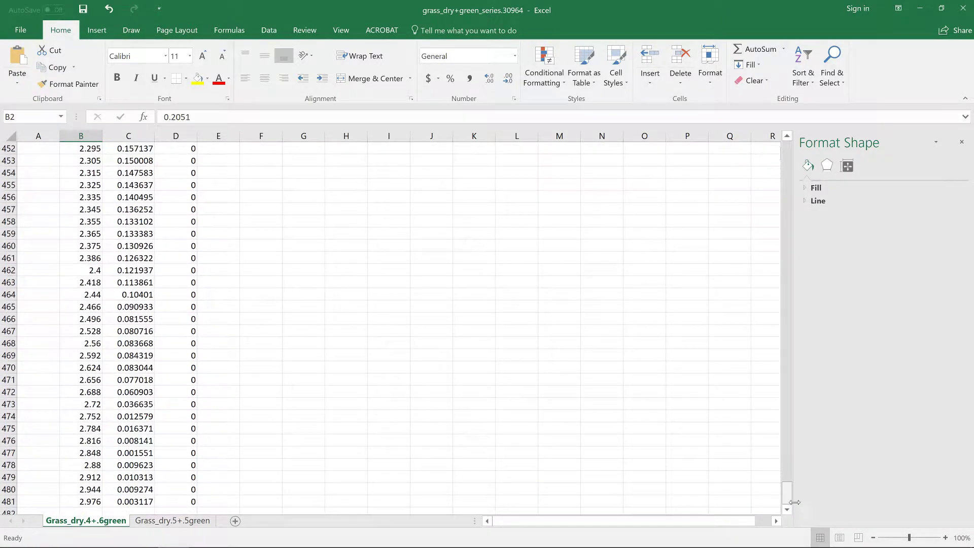
pyautogui.click(788, 510)
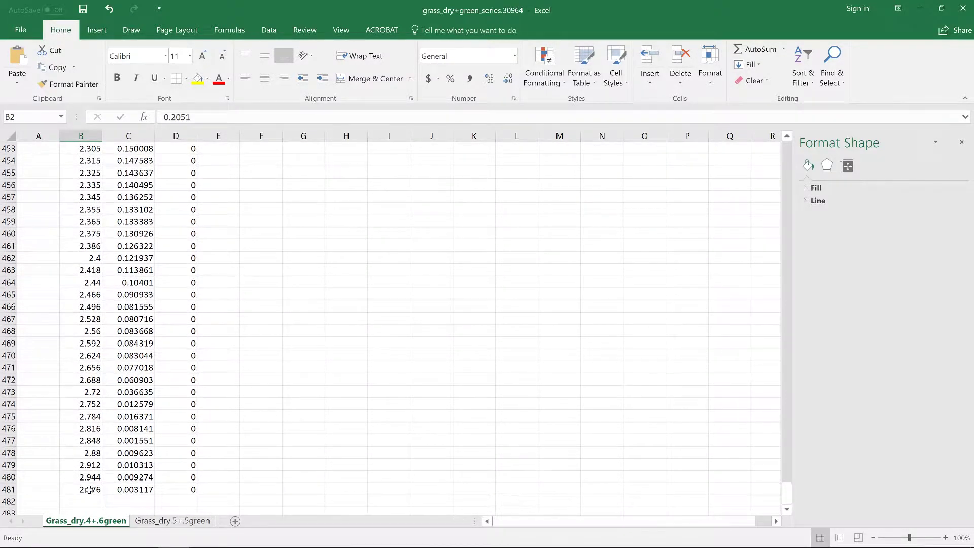
pyautogui.keyDown('shift'); pyautogui.click(90, 490); pyautogui.keyUp('shift')
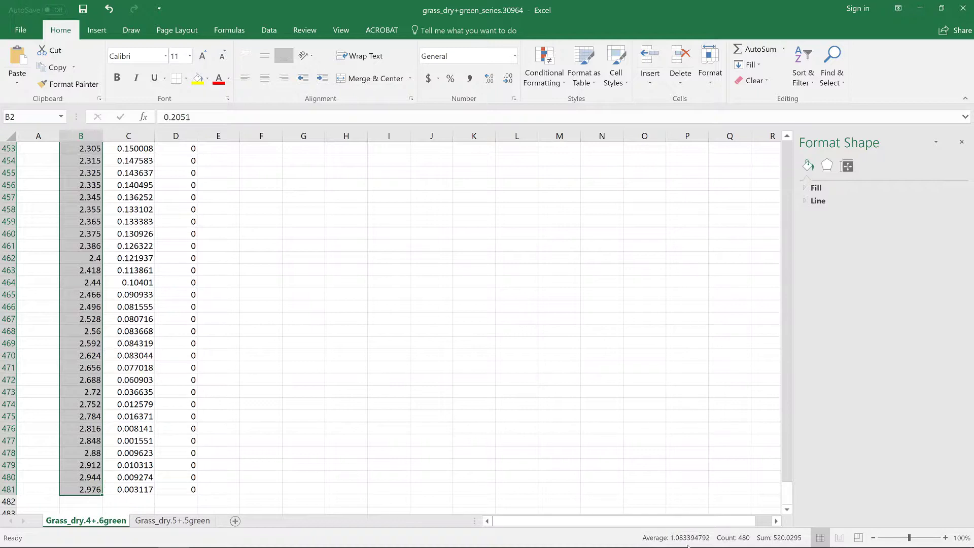
pyautogui.moveTo(788, 494); pyautogui.dragTo(794, 149)
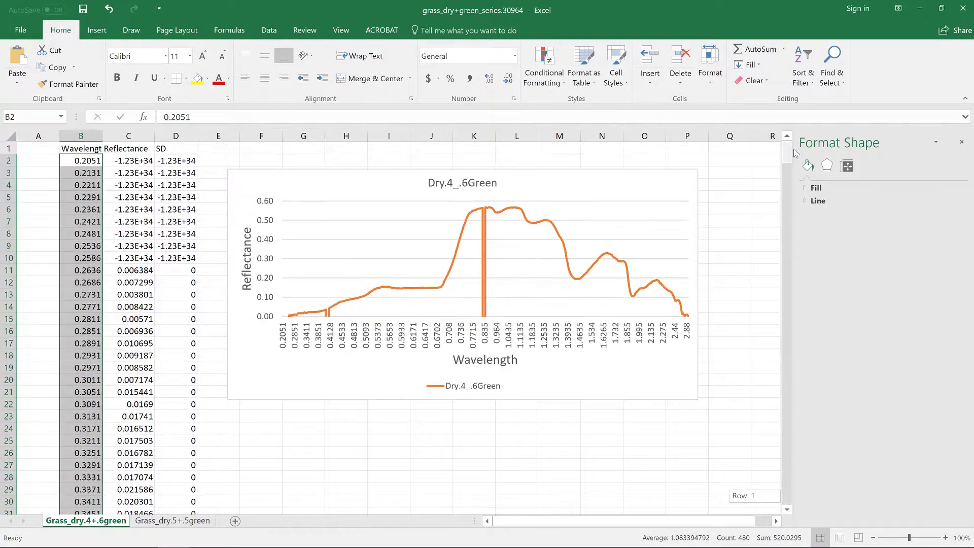
pyautogui.rightClick(72, 162)
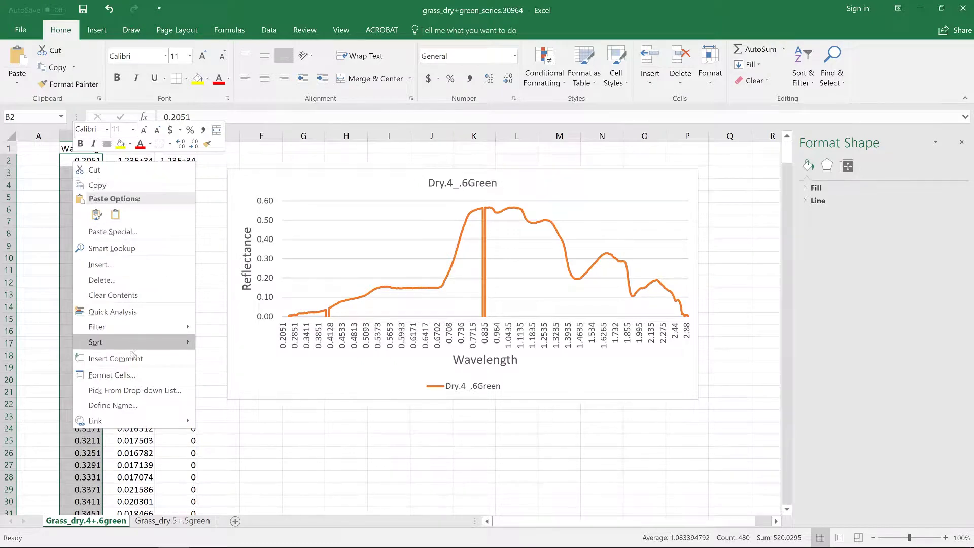
# Format the wavelength cells as Number with 3 decimal places
pyautogui.click(131, 375)
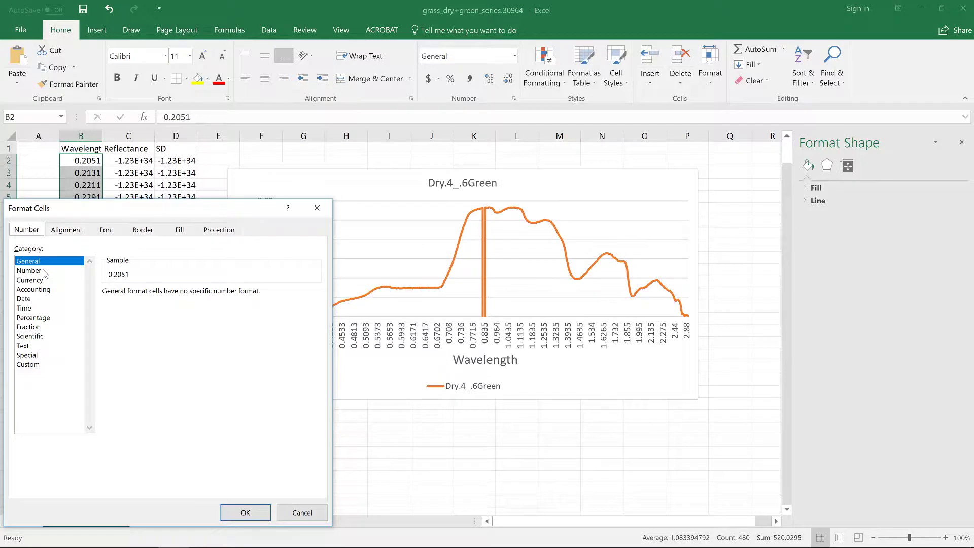
pyautogui.click(44, 272)
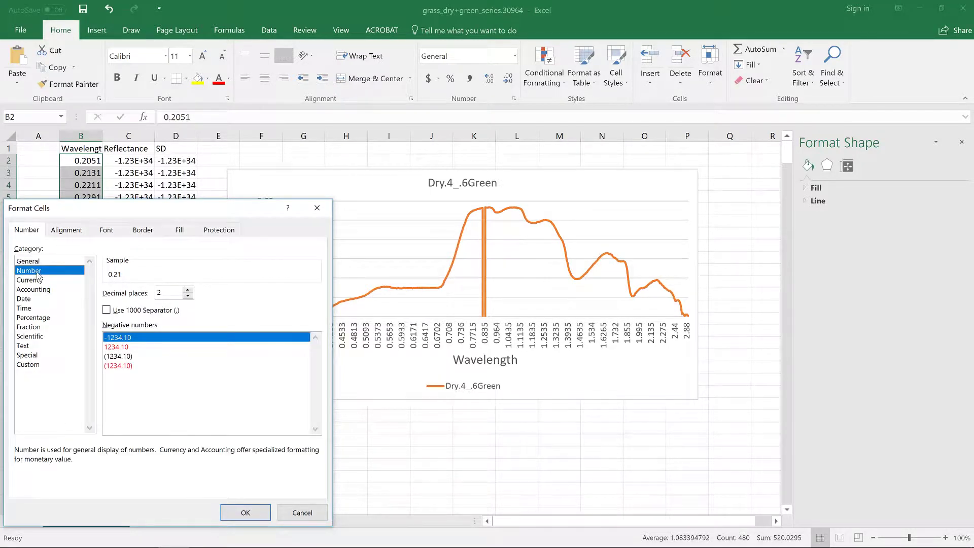
pyautogui.click(187, 290)
pyautogui.click(233, 515)
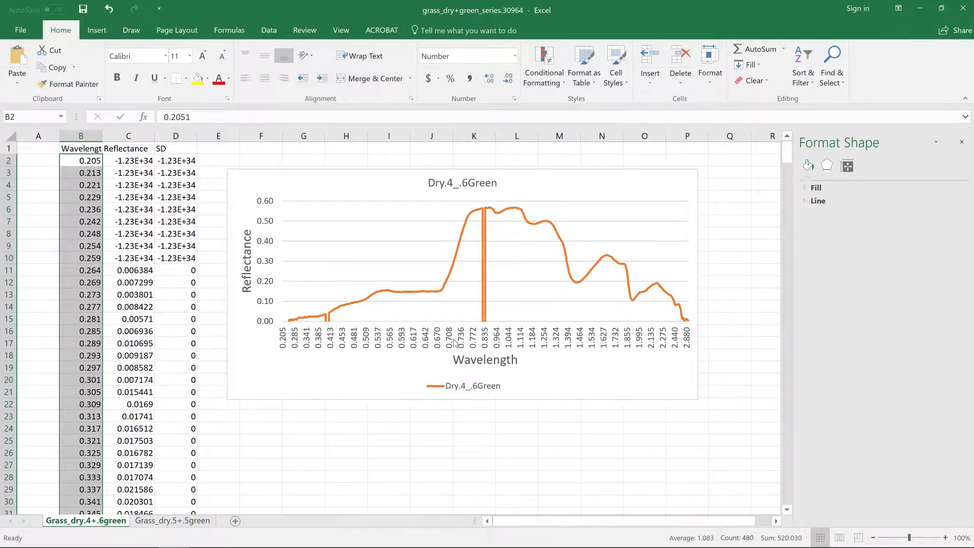
pyautogui.click(79, 196)
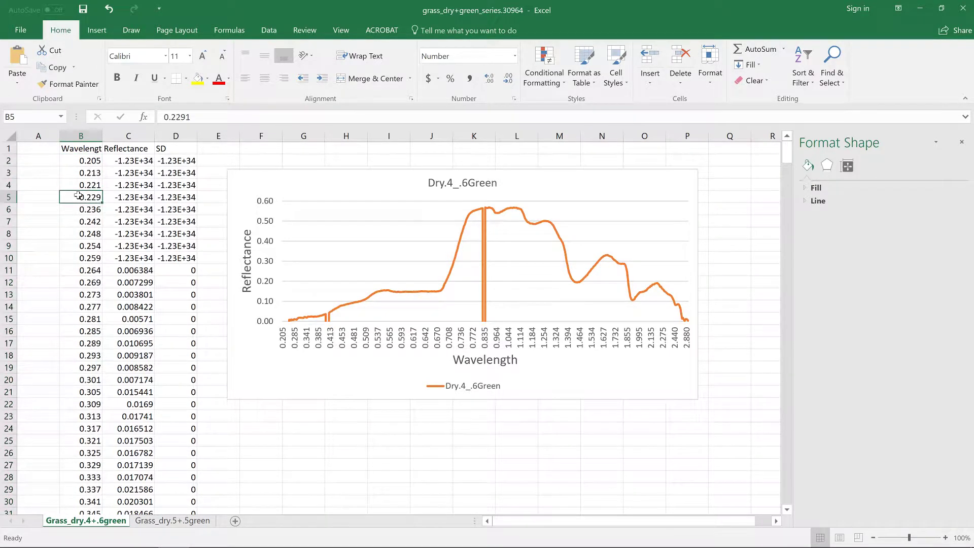
pyautogui.click(82, 162)
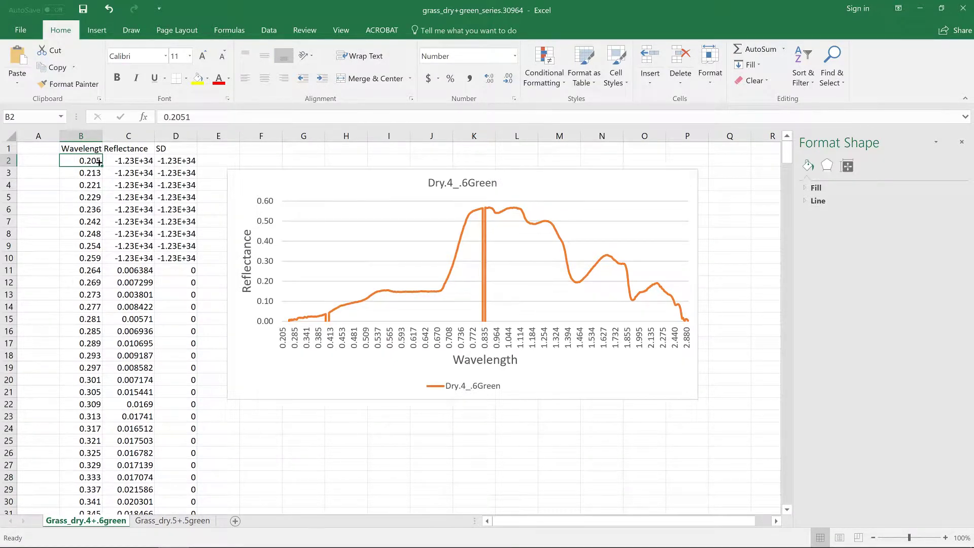
pyautogui.doubleClick(90, 160)
pyautogui.click(190, 117)
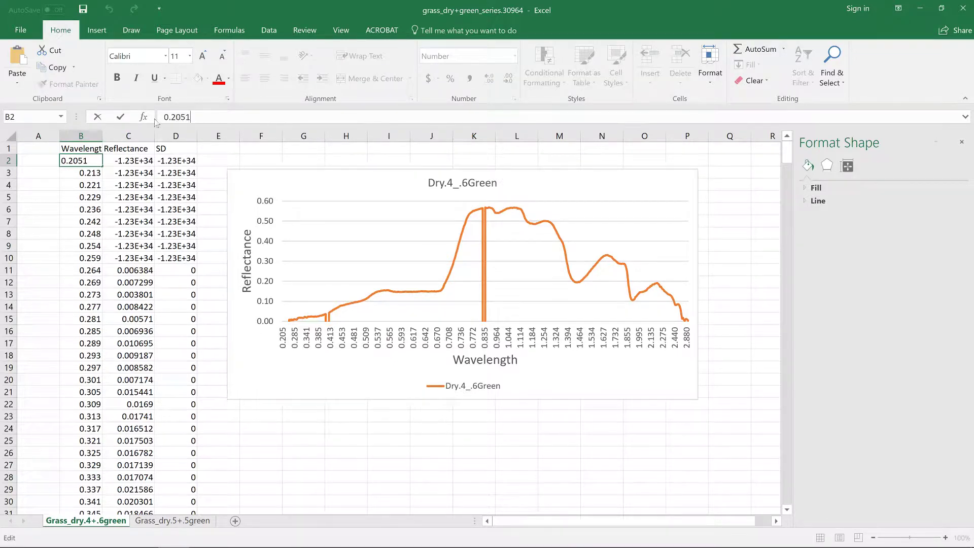
pyautogui.click(83, 174)
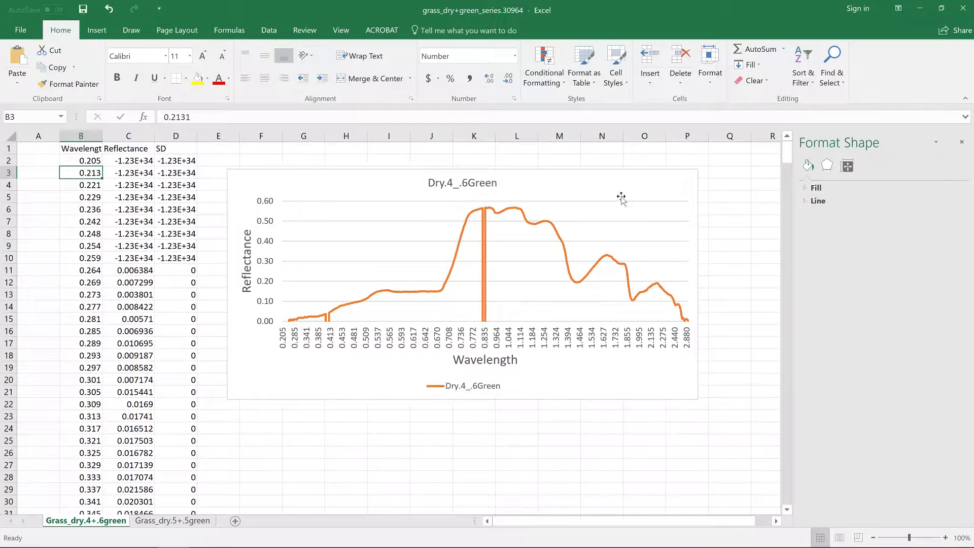
pyautogui.click(584, 194)
pyautogui.moveTo(585, 194); pyautogui.dragTo(613, 196)
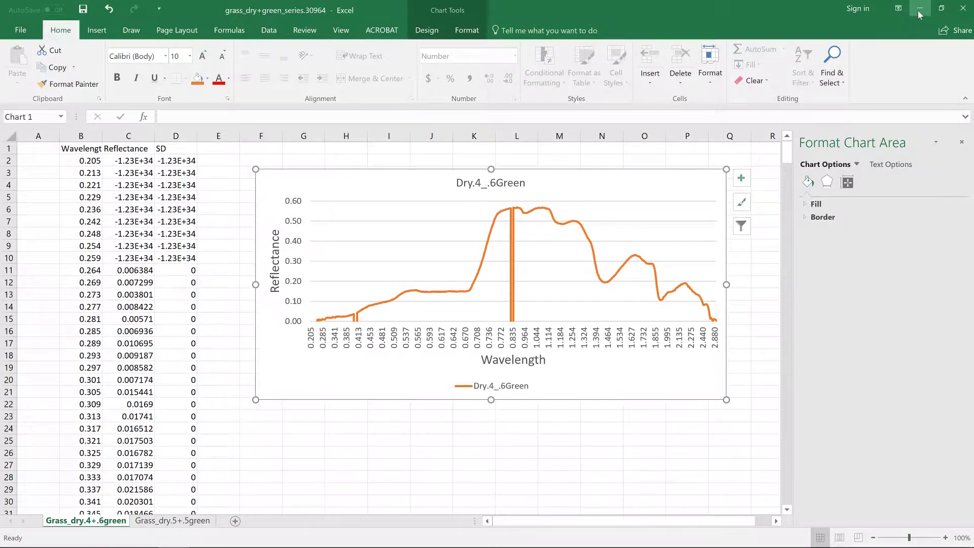
# Browse to the Desktop and open grass_dry+green_series.30978.asc for import
pyautogui.click(20, 30)
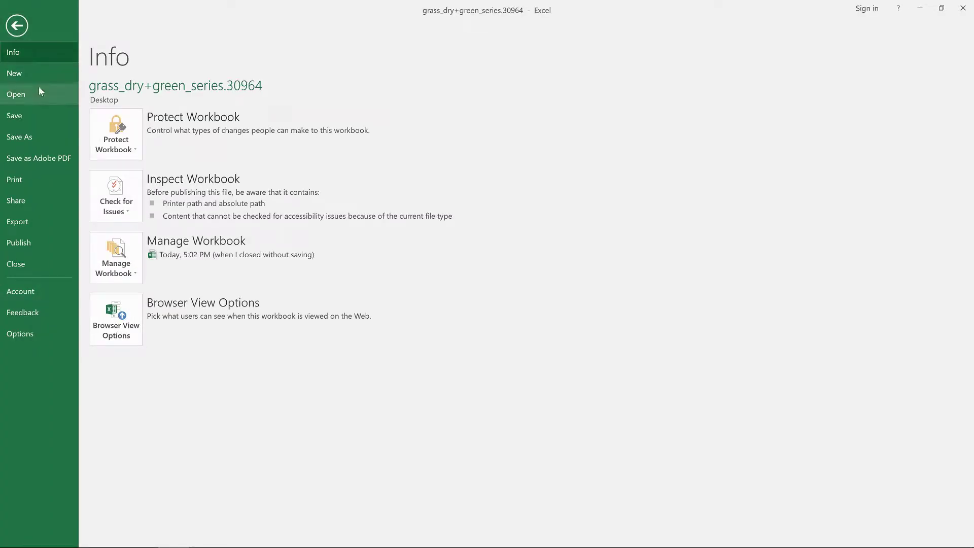
pyautogui.click(39, 88)
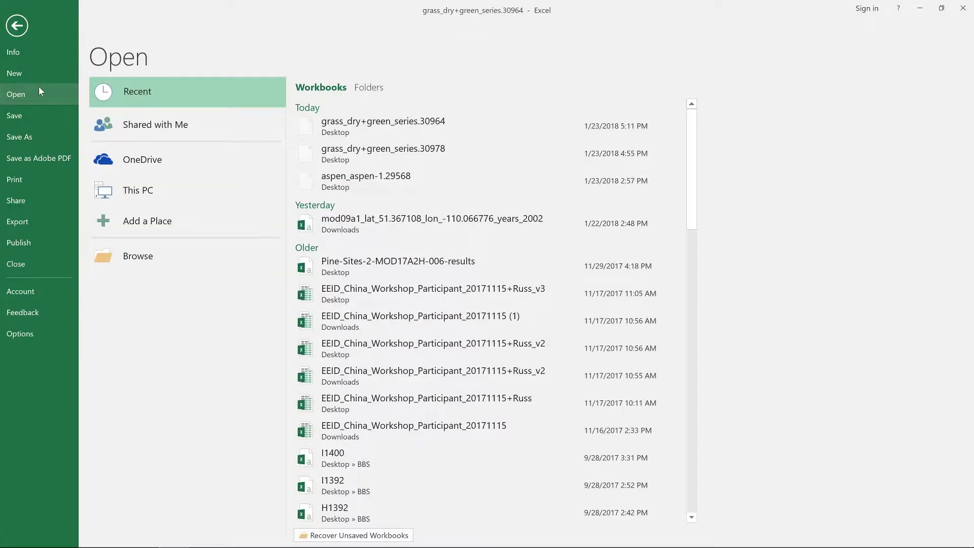
pyautogui.click(151, 259)
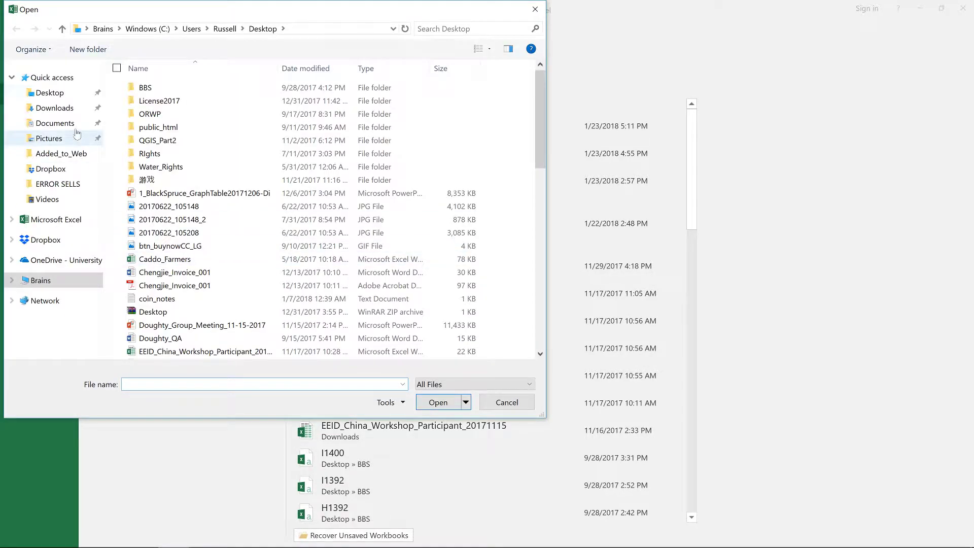
pyautogui.click(67, 100)
pyautogui.moveTo(537, 127)
pyautogui.mouseDown()
pyautogui.moveTo(536, 231)
pyautogui.moveTo(528, 208)
pyautogui.mouseUp()
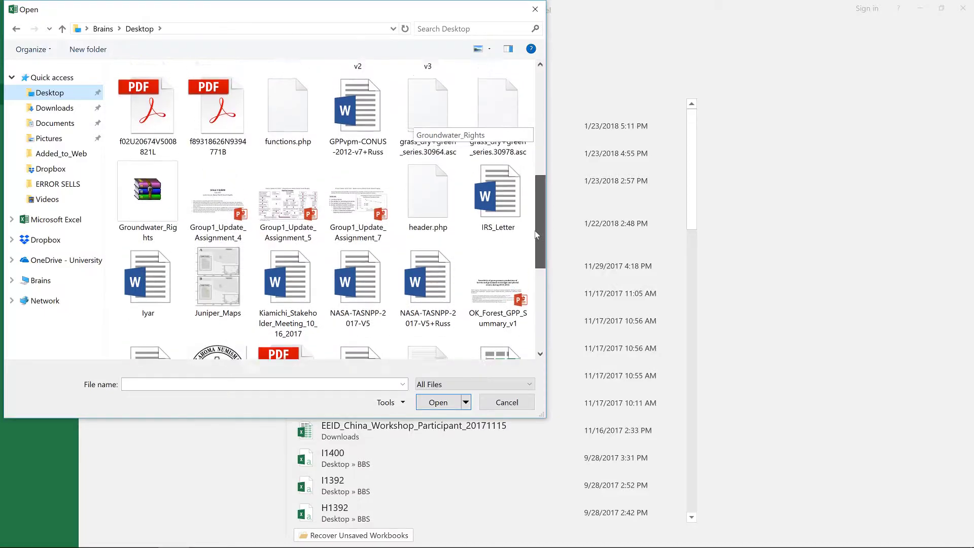
pyautogui.doubleClick(499, 164)
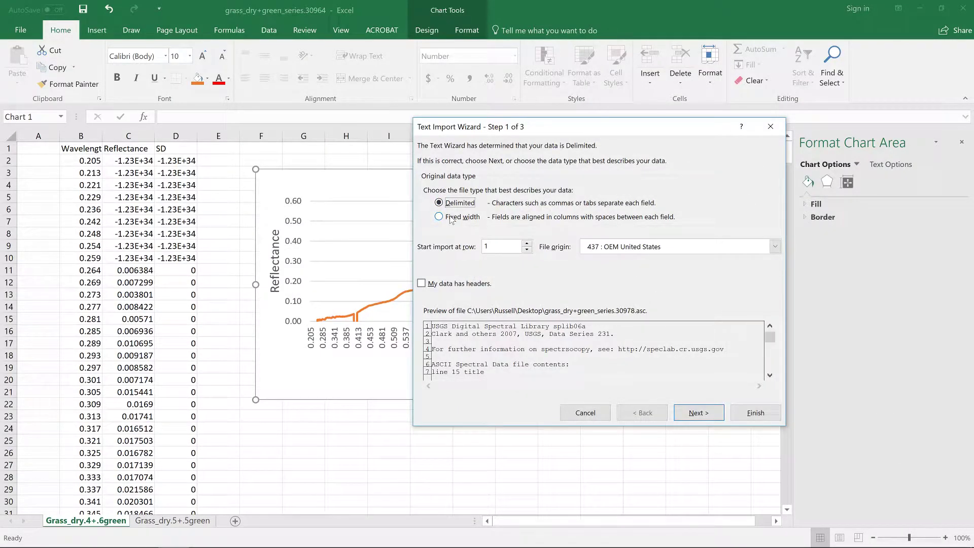
# Import starting at row 17 with Space as delimiter and finish the wizard
pyautogui.click(486, 245)
pyautogui.write('7')
pyautogui.scroll(-5, 769, 374)
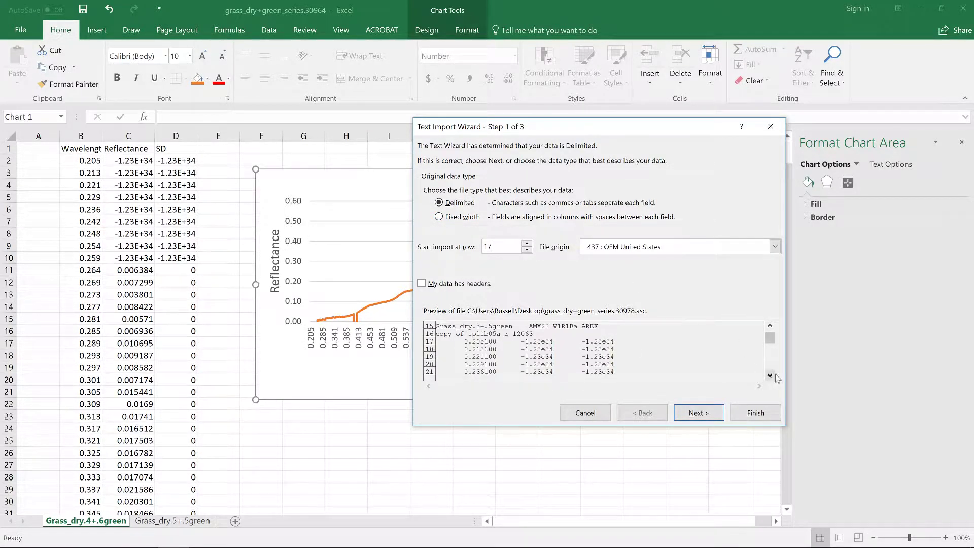
pyautogui.click(770, 375)
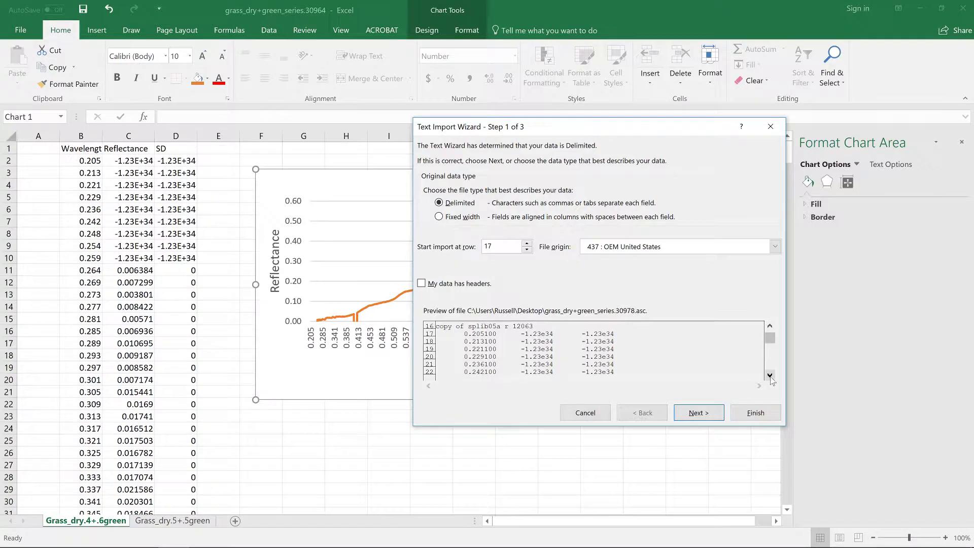
pyautogui.click(697, 415)
pyautogui.click(428, 219)
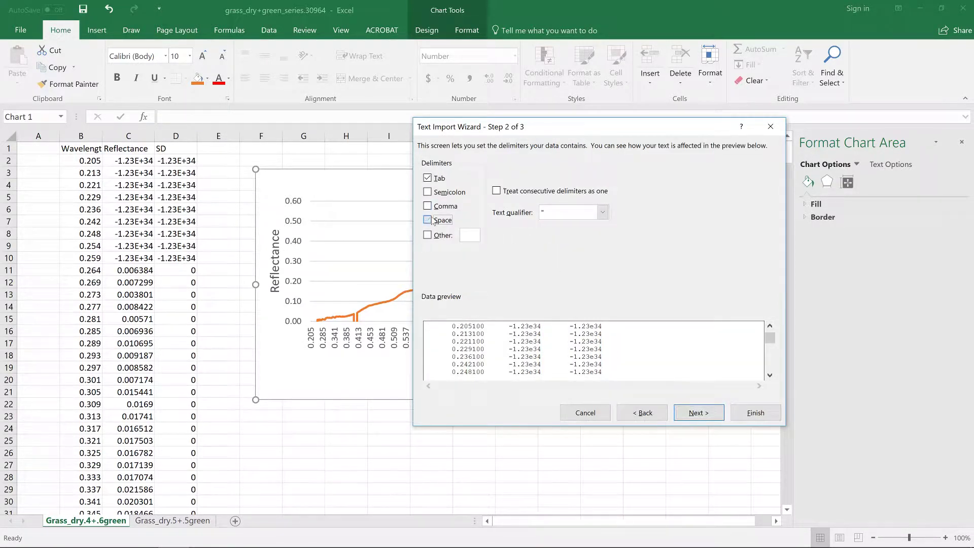
pyautogui.click(755, 412)
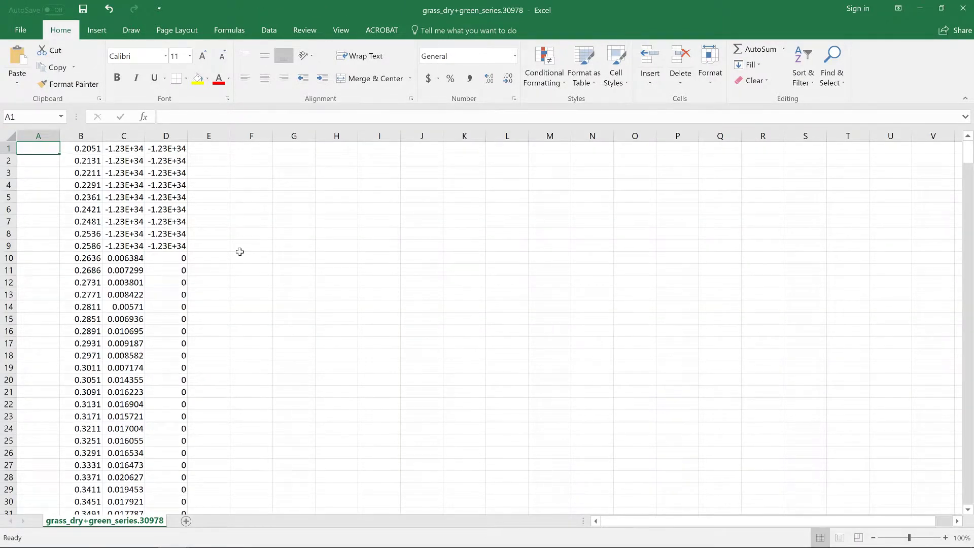
# Rearrange the imported 30978 workbook window and maximise it again
pyautogui.click(81, 136)
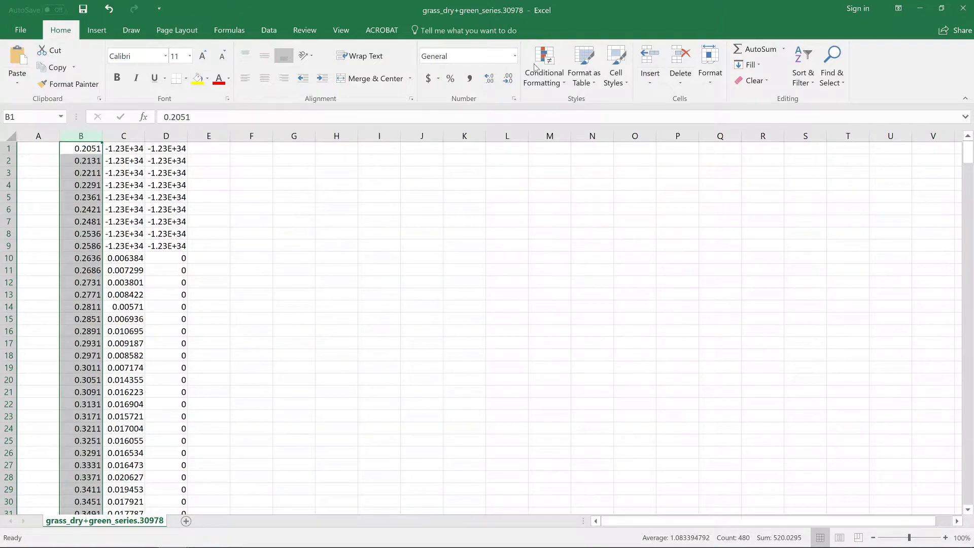
pyautogui.click(941, 9)
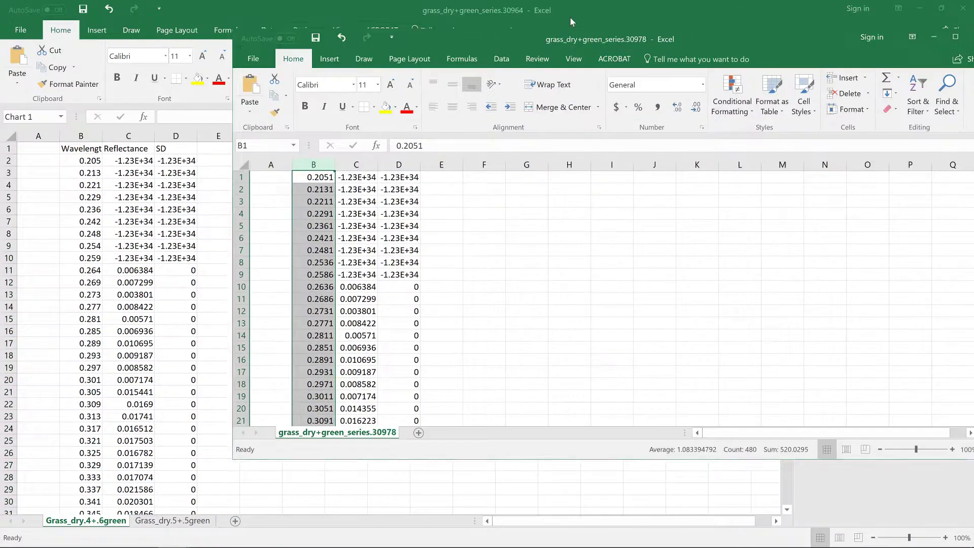
pyautogui.moveTo(562, 43); pyautogui.dragTo(464, 88)
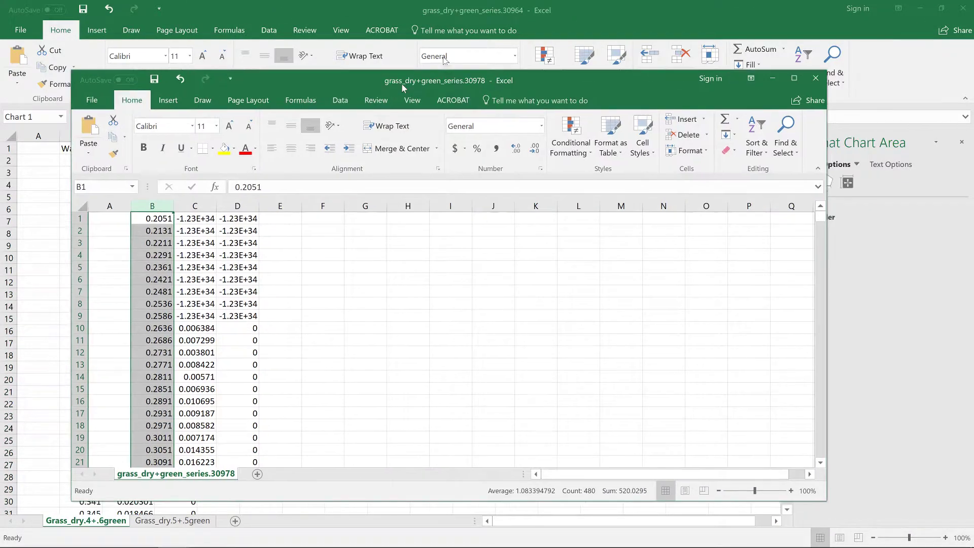
pyautogui.moveTo(403, 87); pyautogui.dragTo(449, 57)
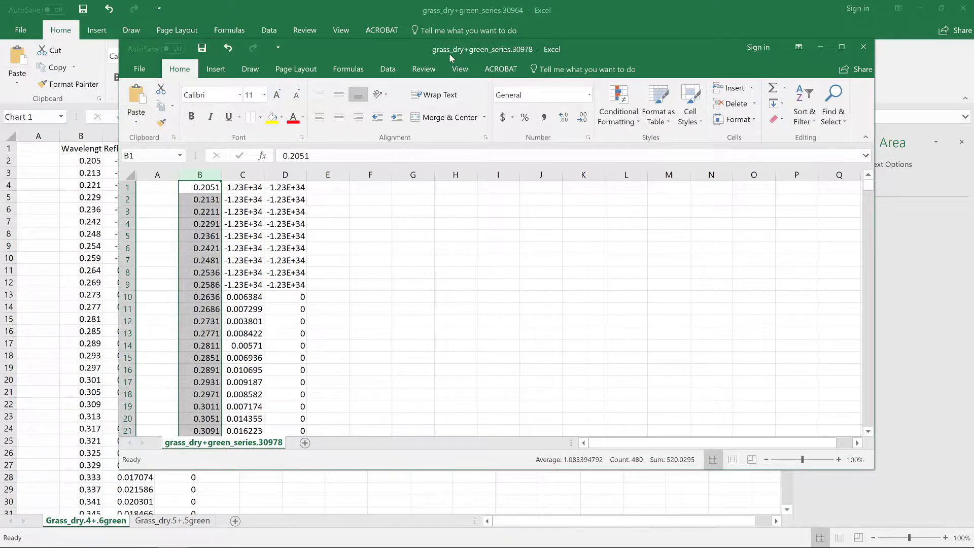
pyautogui.click(837, 49)
# Copy columns B:C (Wavelength and Reflectance) and minimise the 30978 workbook
pyautogui.moveTo(81, 134); pyautogui.dragTo(118, 135)
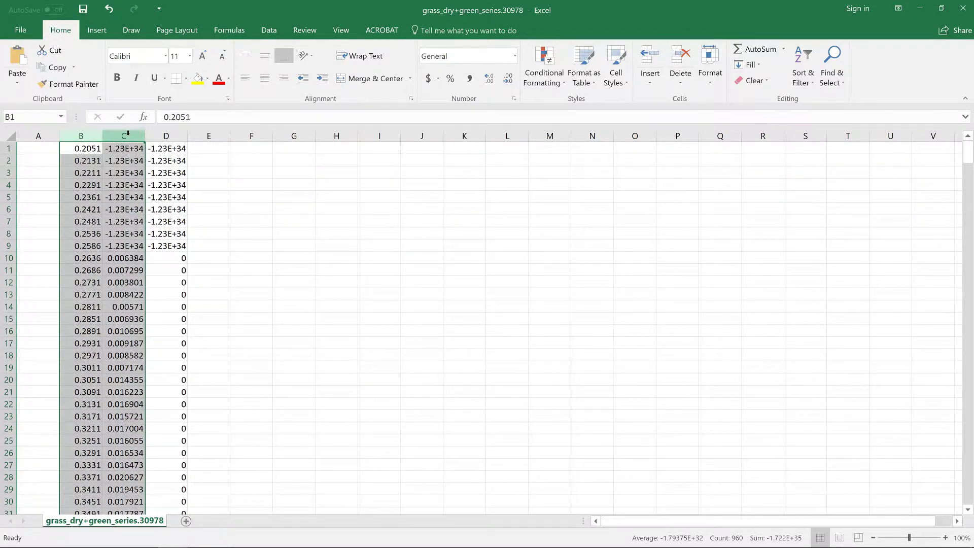
pyautogui.hotkey('ctrl', 'c')
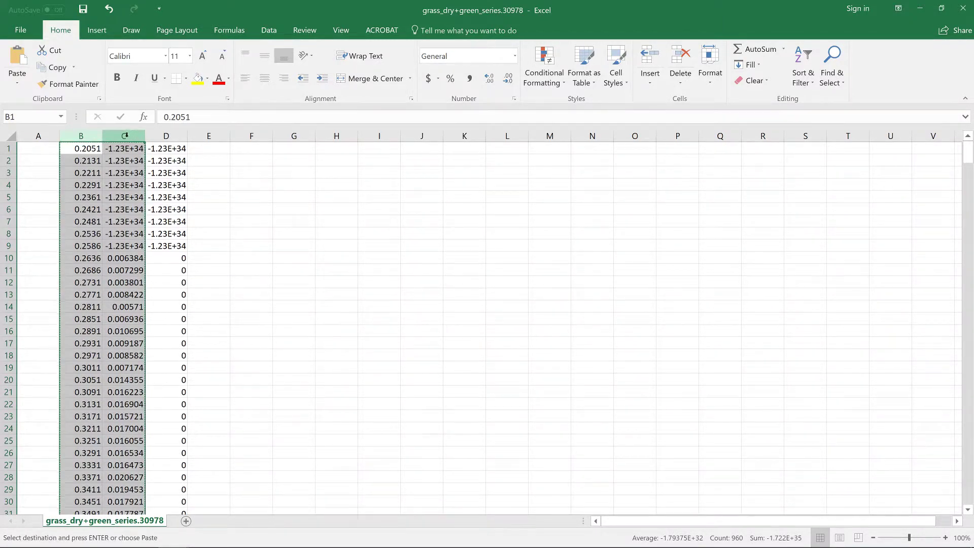
pyautogui.rightClick(126, 136)
pyautogui.click(142, 149)
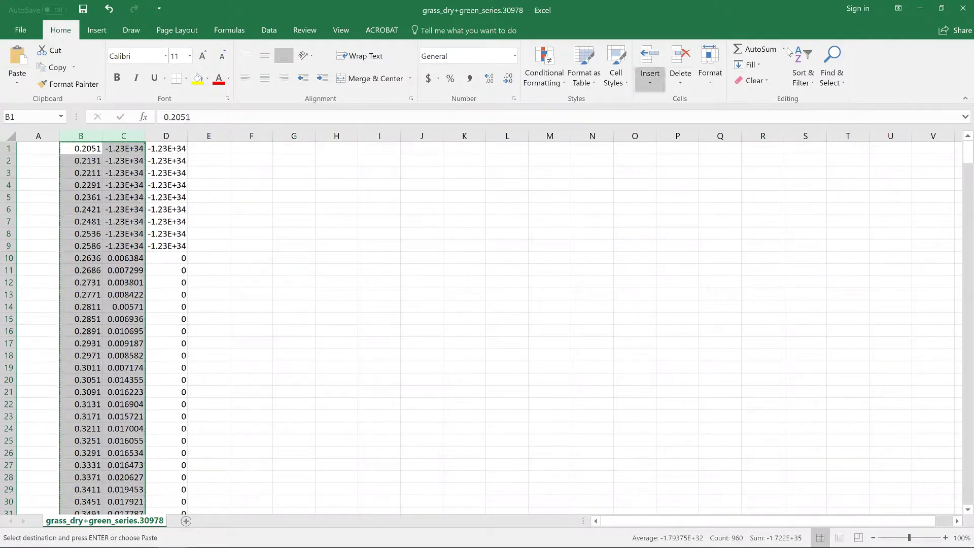
pyautogui.click(918, 8)
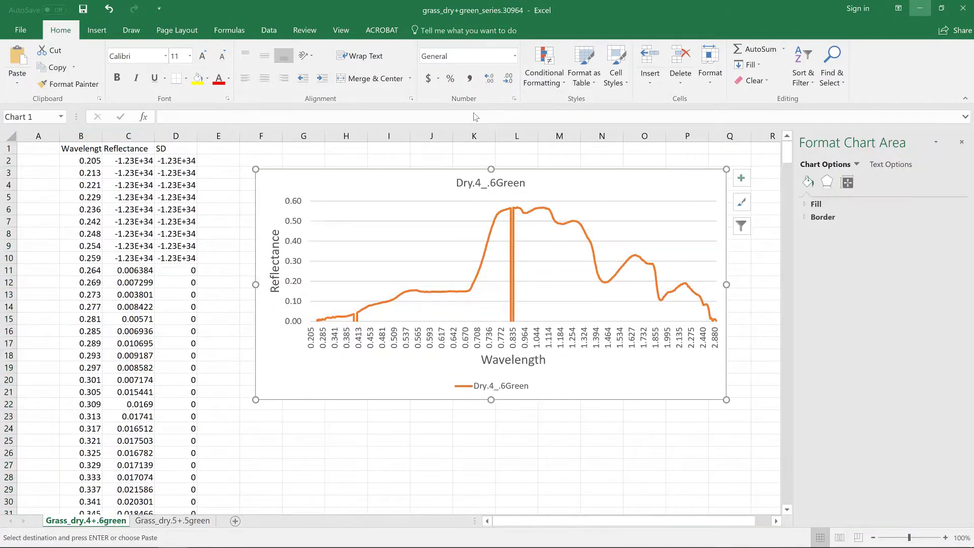
# Paste the copied columns at B1 on Grass_dry.5+.5green and insert a blank row above
pyautogui.click(164, 524)
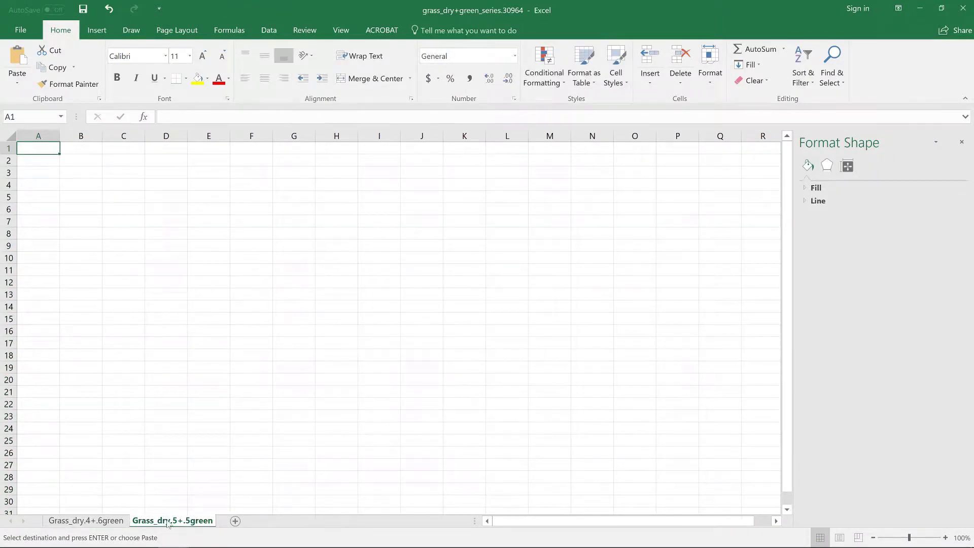
pyautogui.click(69, 150)
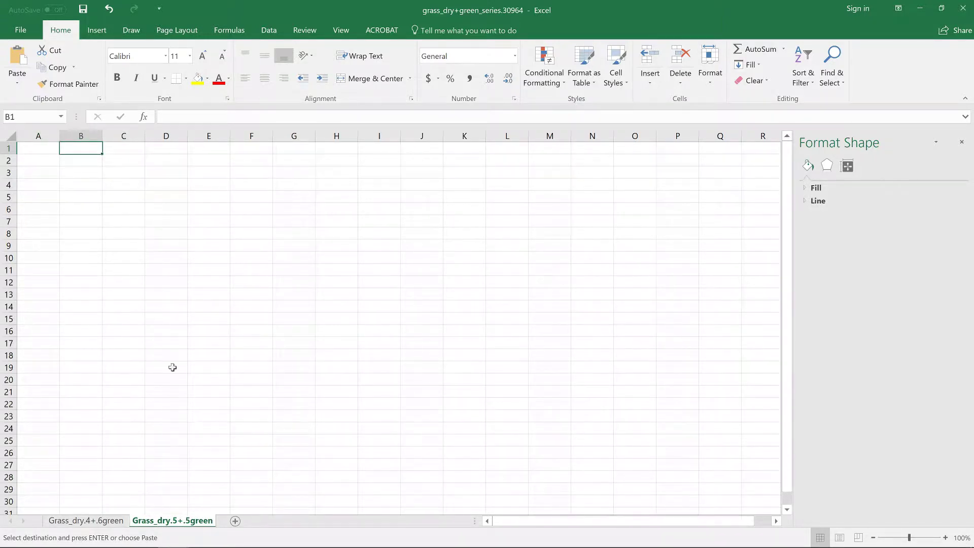
pyautogui.hotkey('ctrl', 'v')
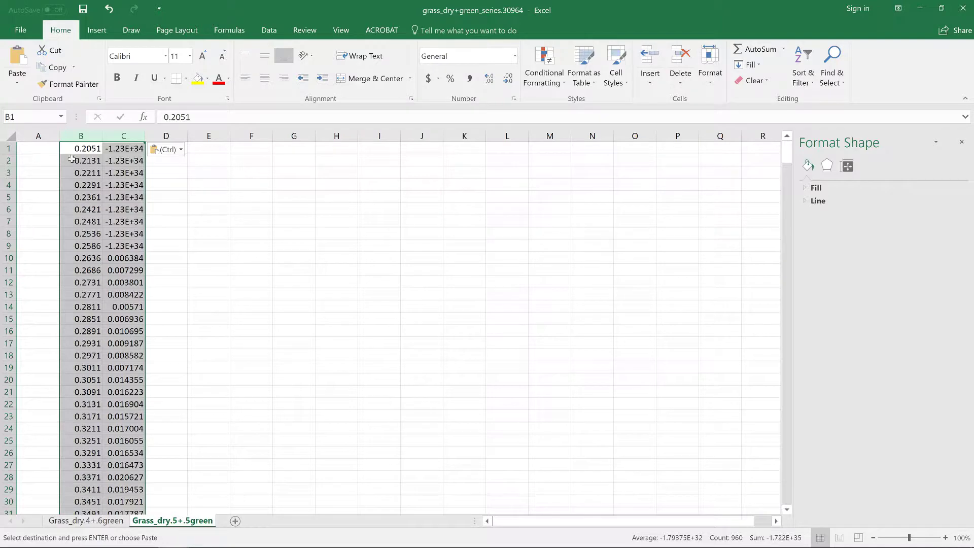
pyautogui.click(14, 149)
pyautogui.rightClick(17, 150)
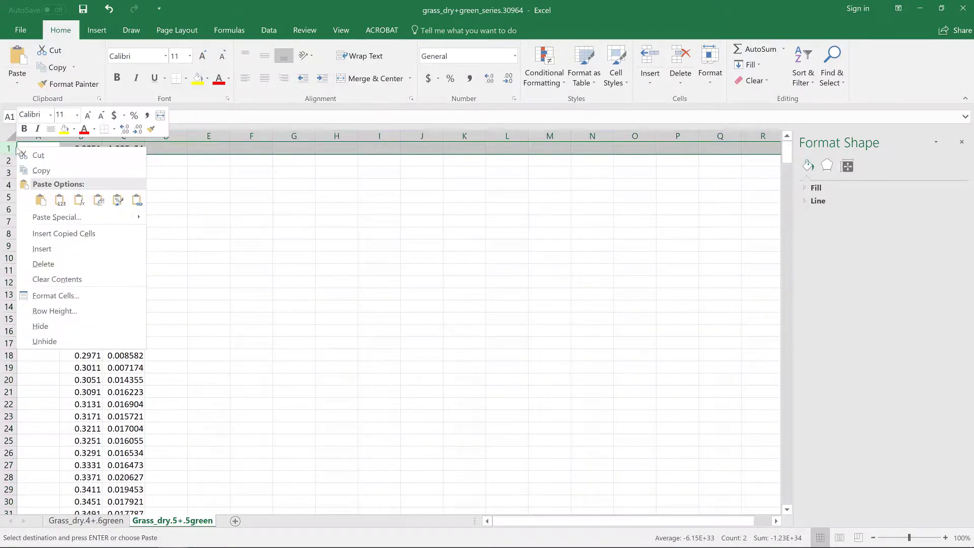
pyautogui.click(42, 249)
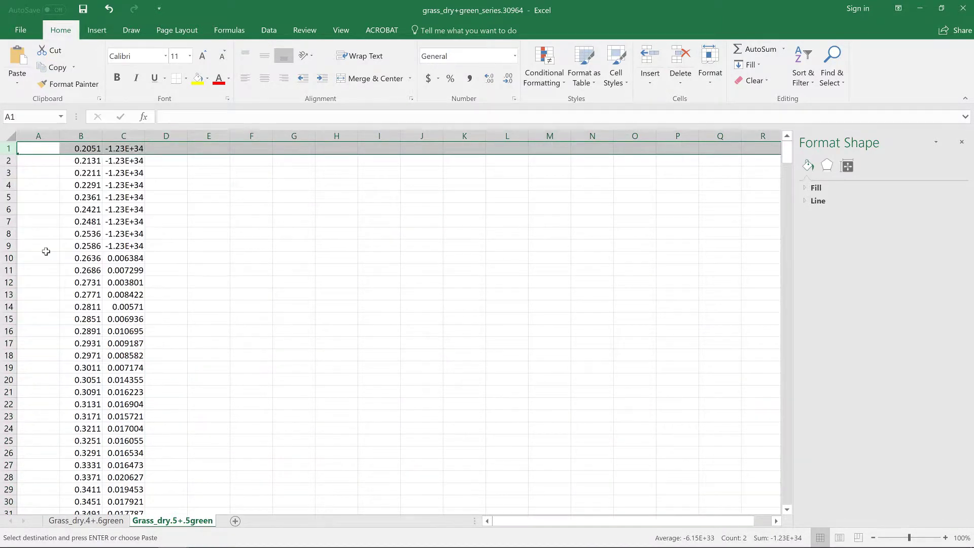
# Copy the Wavelength/Reflectance headers from Grass_dry.4+.6green into B1:C1 and widen column C
pyautogui.click(86, 520)
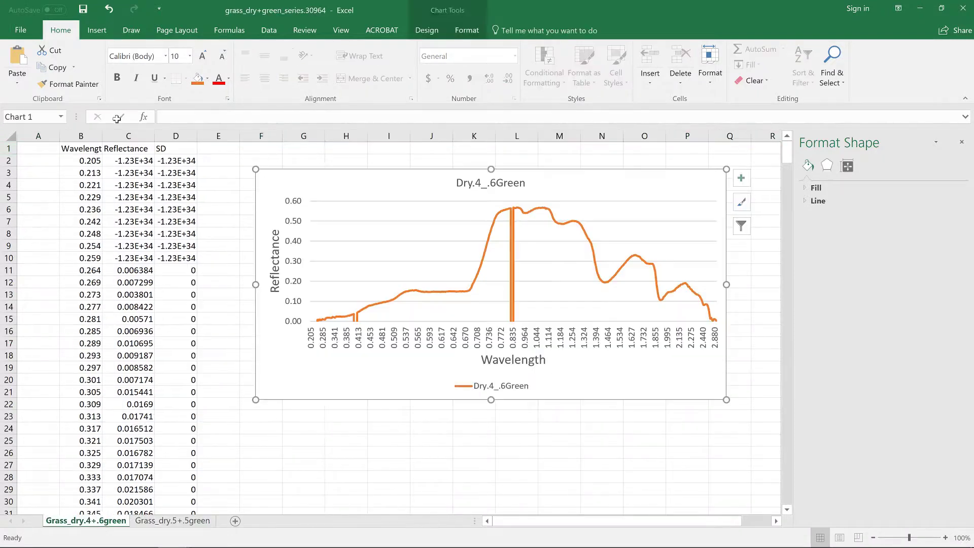
pyautogui.moveTo(77, 149); pyautogui.dragTo(117, 151)
pyautogui.hotkey('ctrl', 'c')
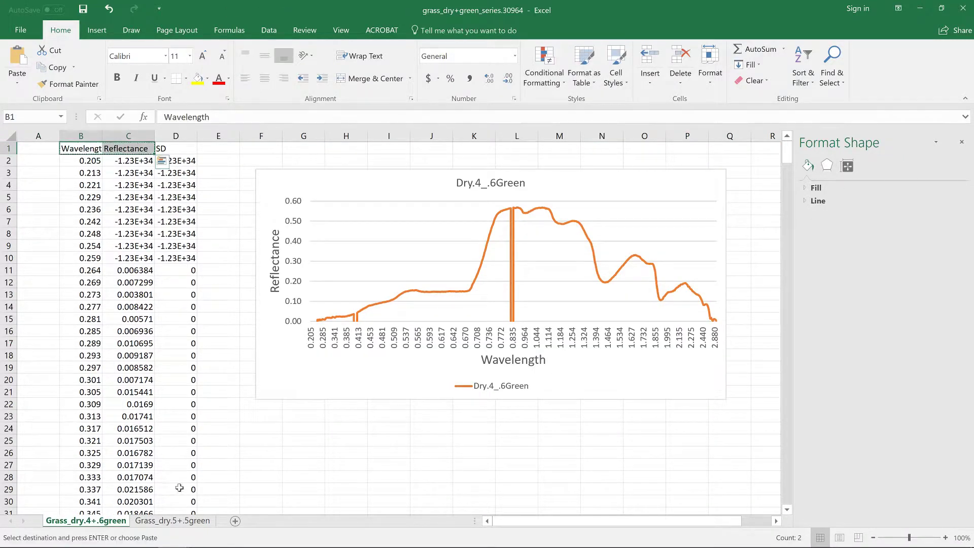
pyautogui.click(172, 521)
pyautogui.click(86, 149)
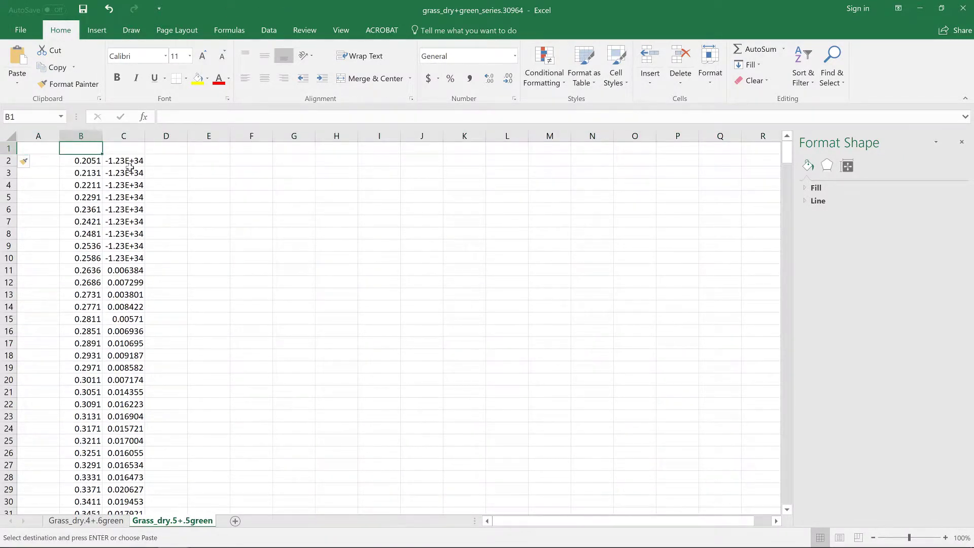
pyautogui.hotkey('ctrl', 'v')
pyautogui.moveTo(145, 136); pyautogui.dragTo(155, 136)
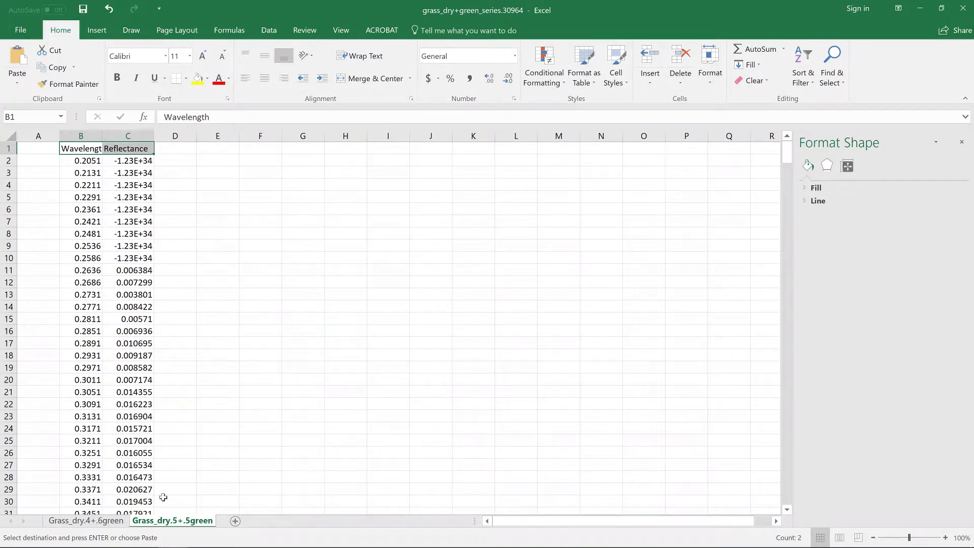
pyautogui.click(122, 526)
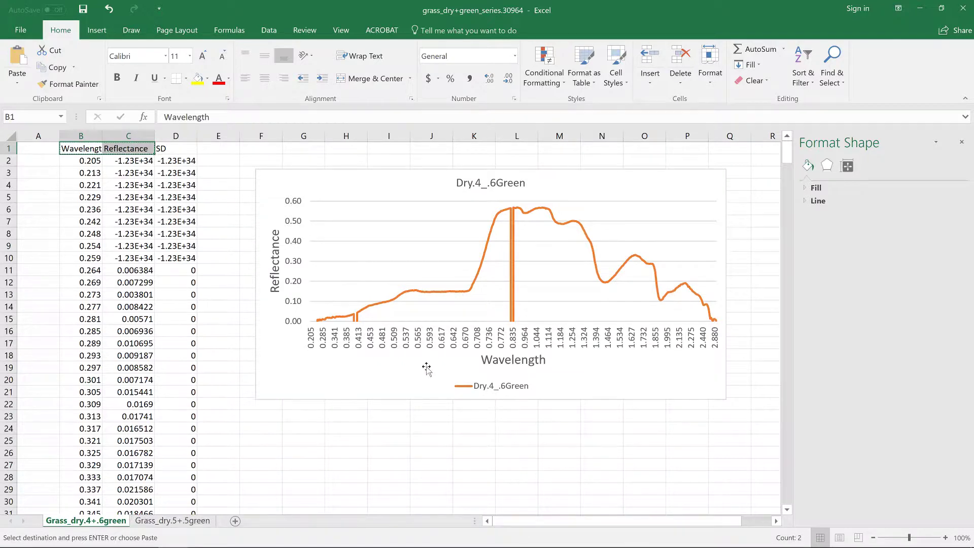
# From the chart's Select Data Source, add a series Dry.5_.5Green and clear its ={1} values
pyautogui.click(354, 379)
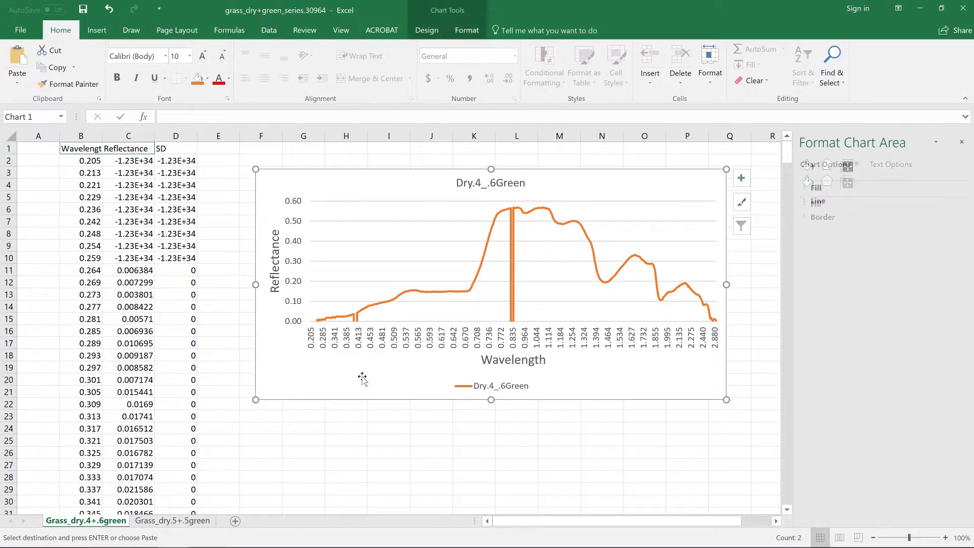
pyautogui.rightClick(354, 379)
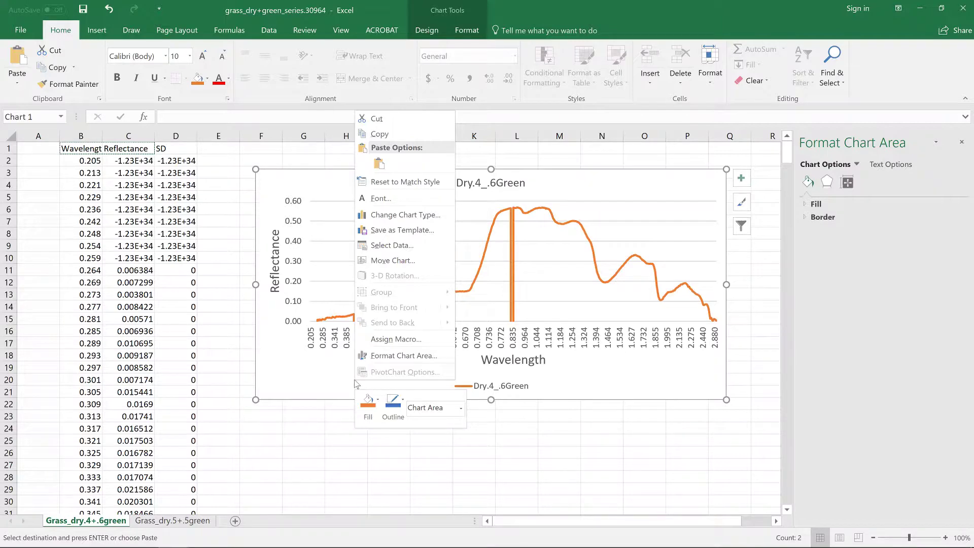
pyautogui.click(402, 252)
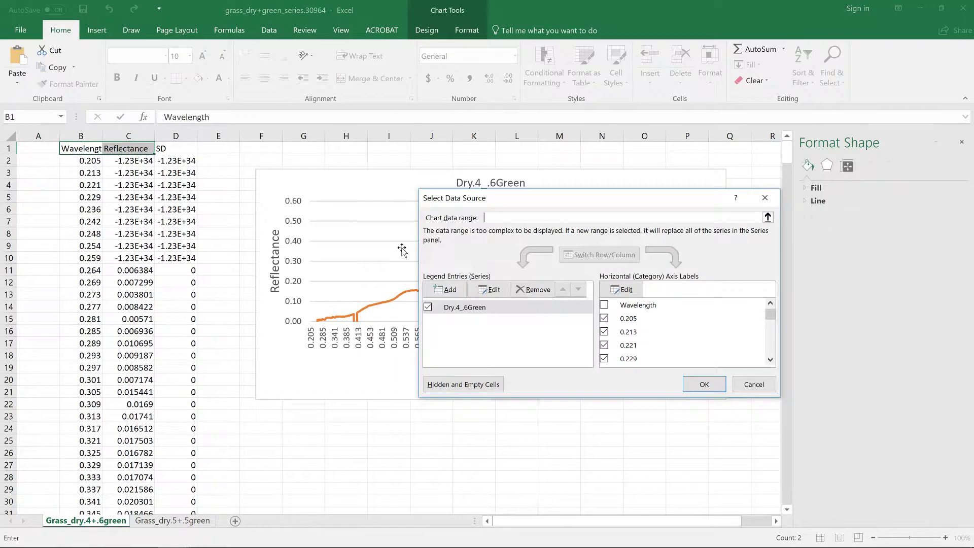
pyautogui.click(457, 292)
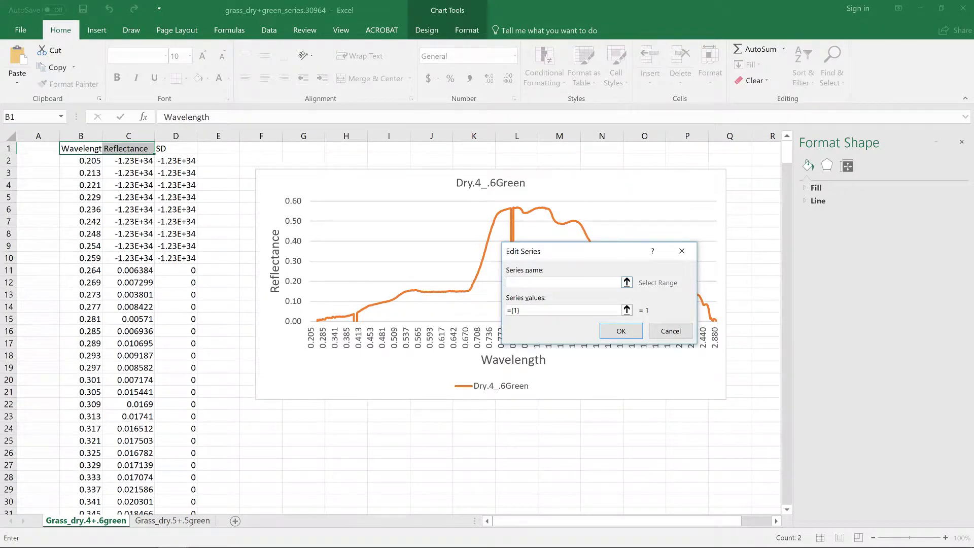
pyautogui.write('Dry.')
pyautogui.write('5_5Gr')
pyautogui.write('een')
pyautogui.moveTo(530, 314); pyautogui.dragTo(506, 311)
pyautogui.press('BackSpace')
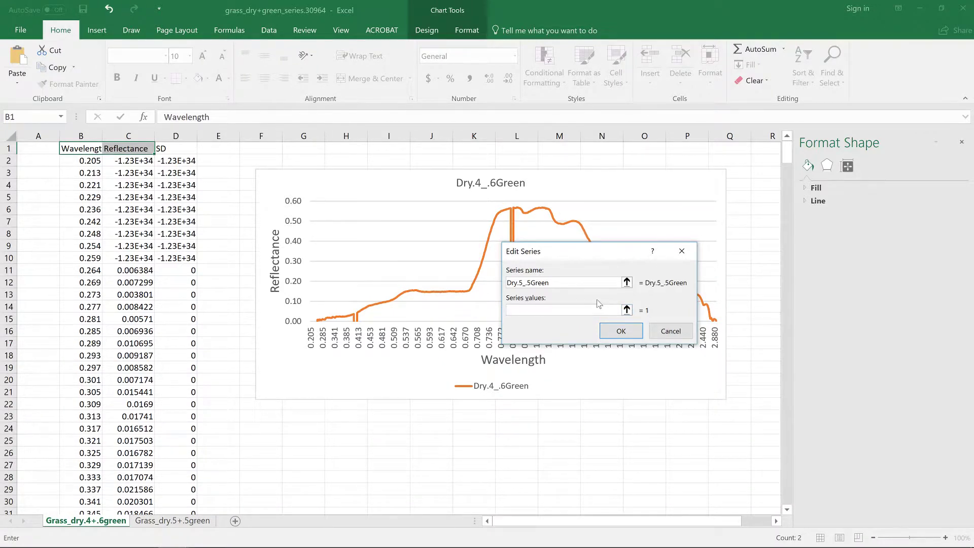
# Set the series values to C2:C481 on Grass_dry.5+.5green and confirm, hitting a formula error
pyautogui.click(170, 524)
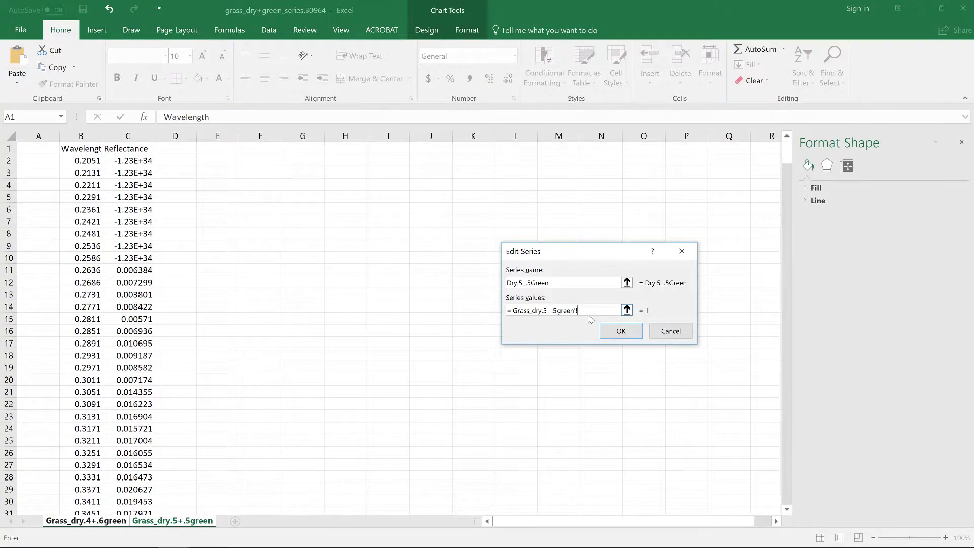
pyautogui.click(130, 162)
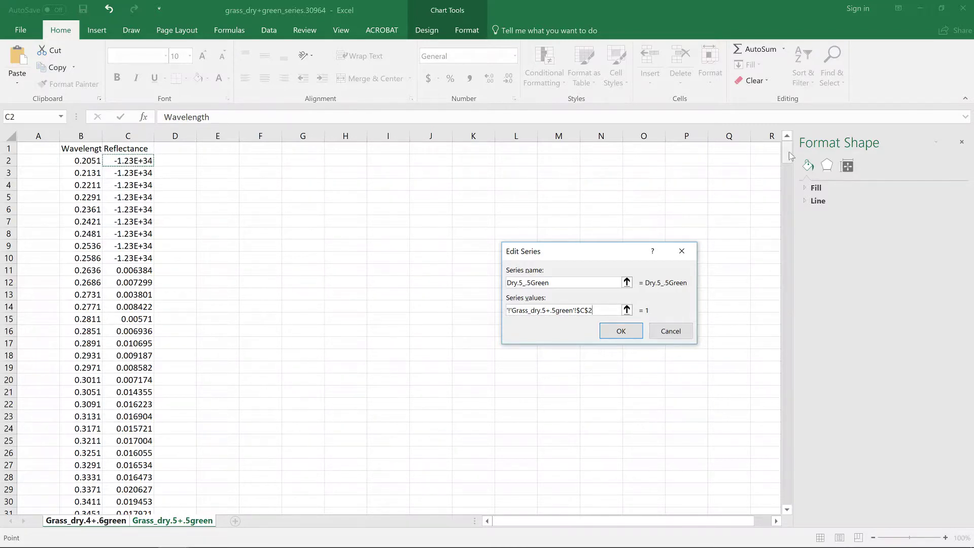
pyautogui.moveTo(788, 153); pyautogui.dragTo(788, 512)
pyautogui.click(789, 512)
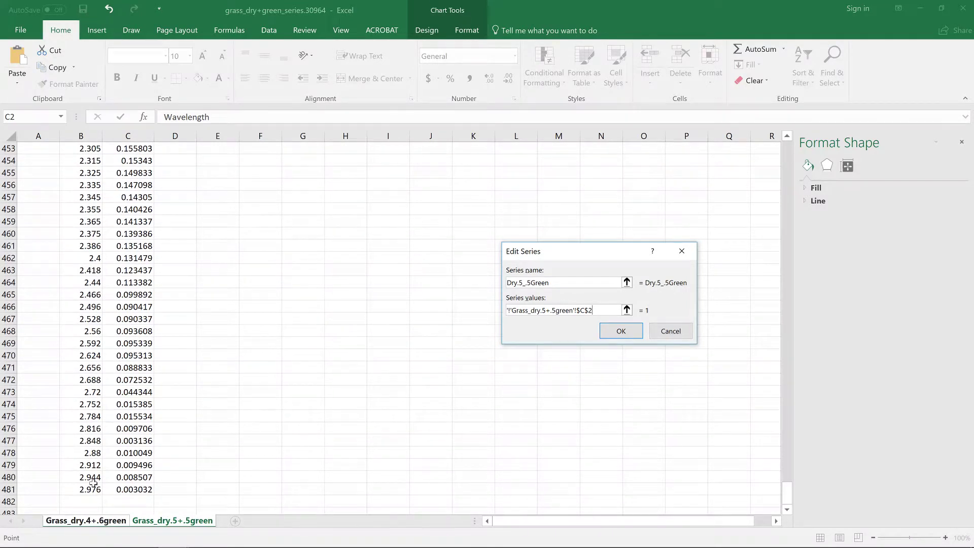
pyautogui.keyDown('shift'); pyautogui.click(130, 489); pyautogui.keyUp('shift')
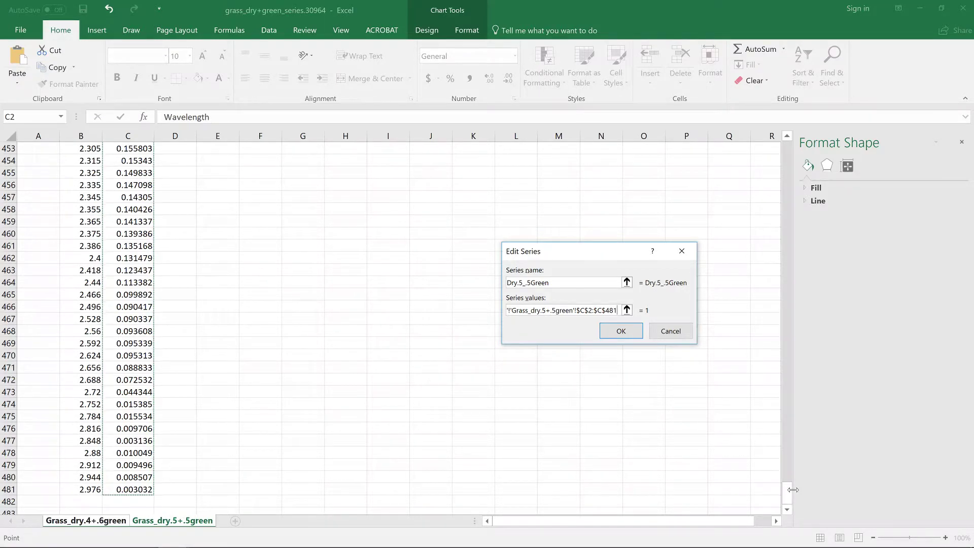
pyautogui.moveTo(788, 494); pyautogui.dragTo(787, 141)
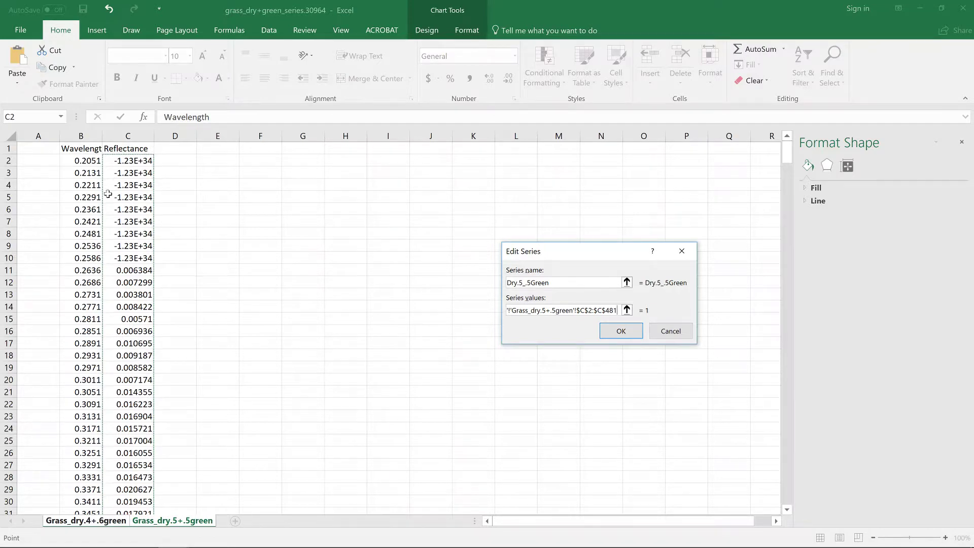
pyautogui.click(613, 332)
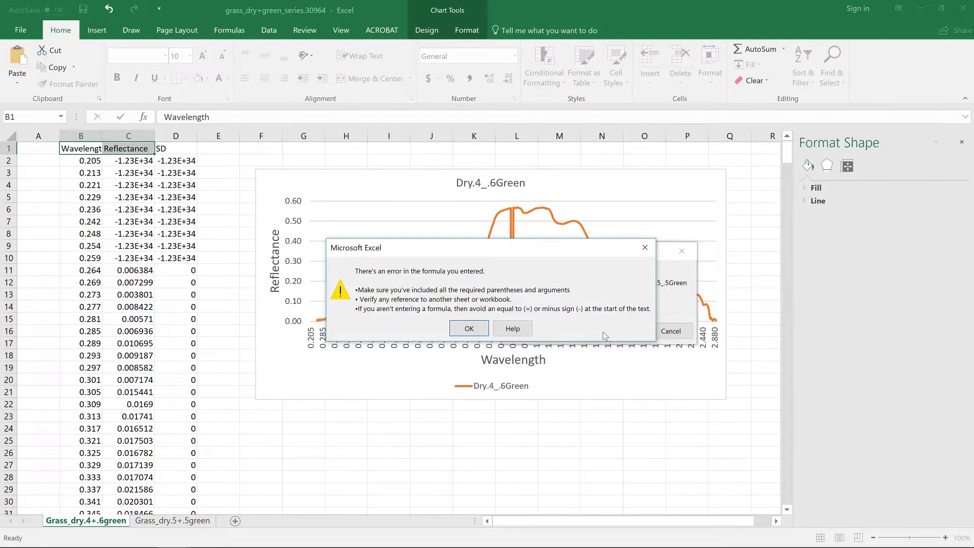
# Dismiss the formula error and select into the sheet-name part of the values reference
pyautogui.click(480, 330)
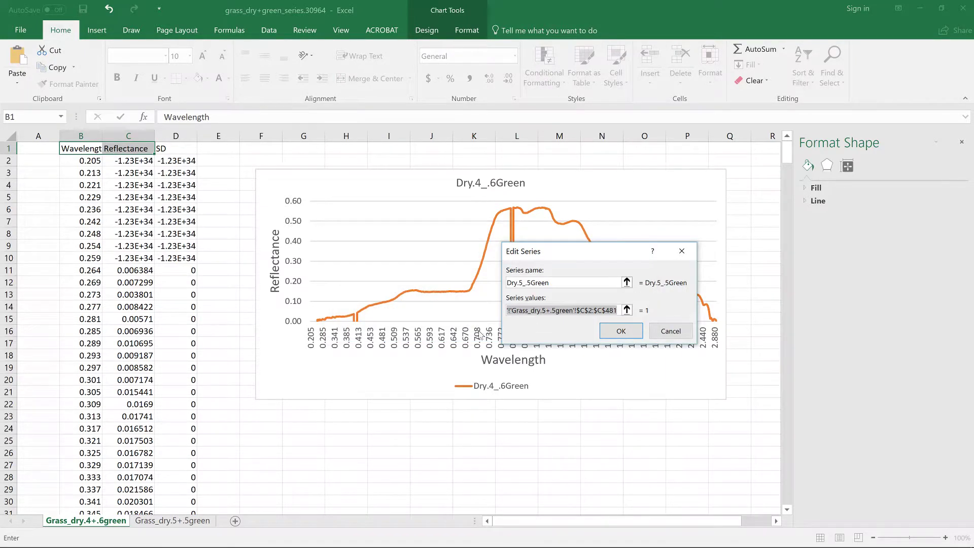
pyautogui.moveTo(519, 311); pyautogui.dragTo(501, 310)
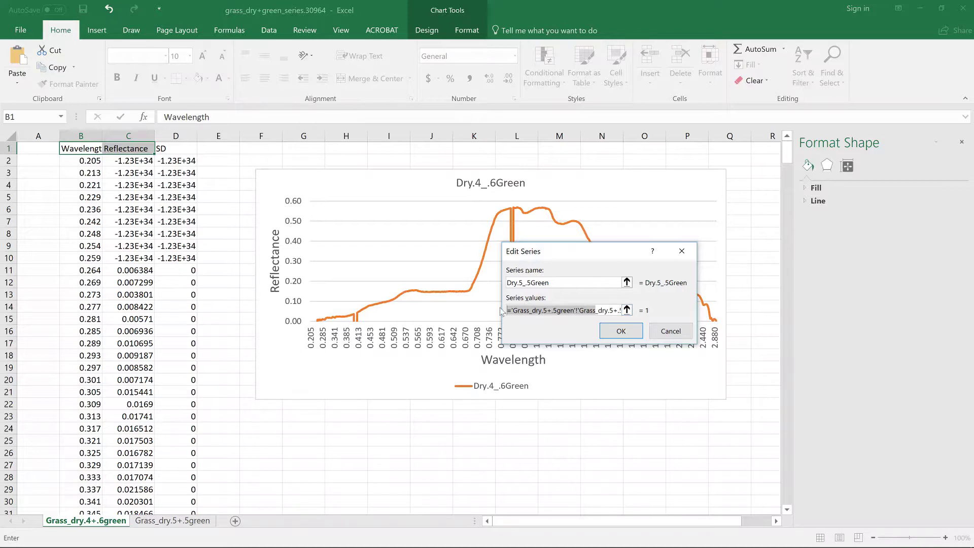
pyautogui.press('Home')
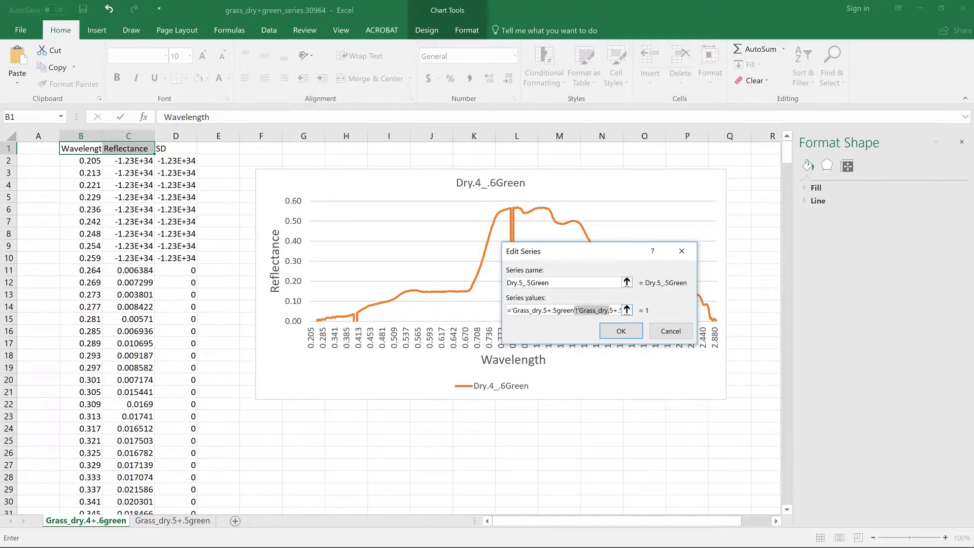
pyautogui.moveTo(507, 310); pyautogui.dragTo(575, 310)
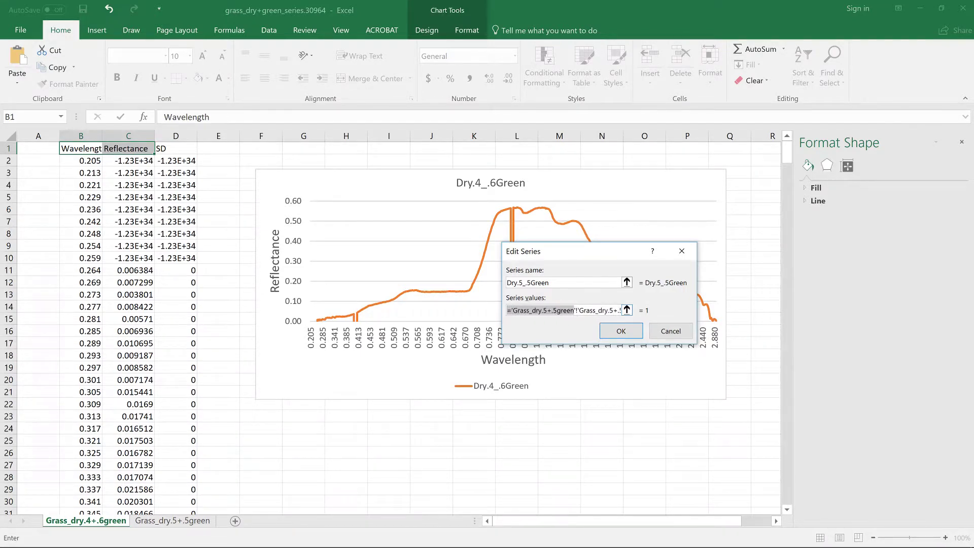
pyautogui.click(544, 311)
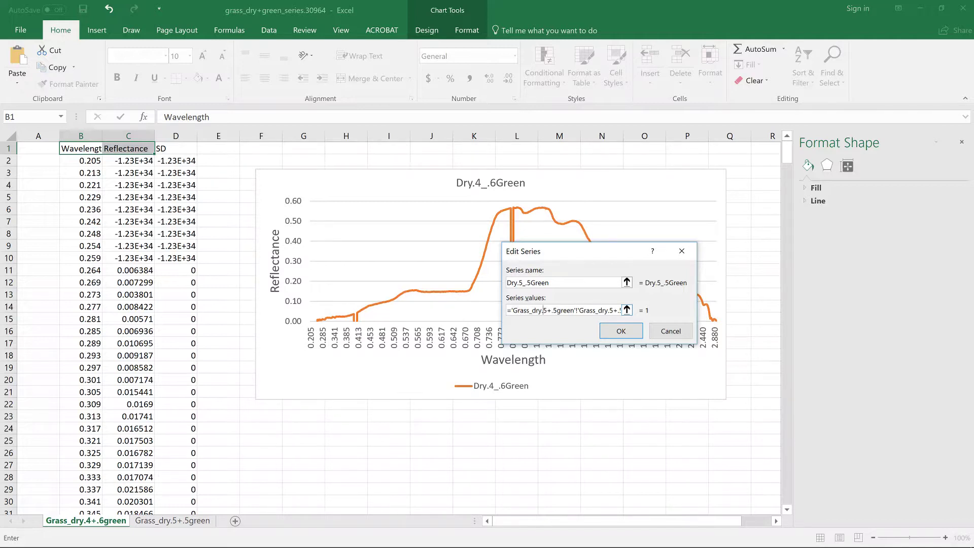
# Delete the whole Series values reference so it can be re-entered
pyautogui.moveTo(512, 310)
pyautogui.mouseDown()
pyautogui.moveTo(576, 310)
pyautogui.moveTo(552, 311)
pyautogui.mouseUp()
pyautogui.moveTo(575, 310); pyautogui.dragTo(507, 311)
pyautogui.press('BackSpace')
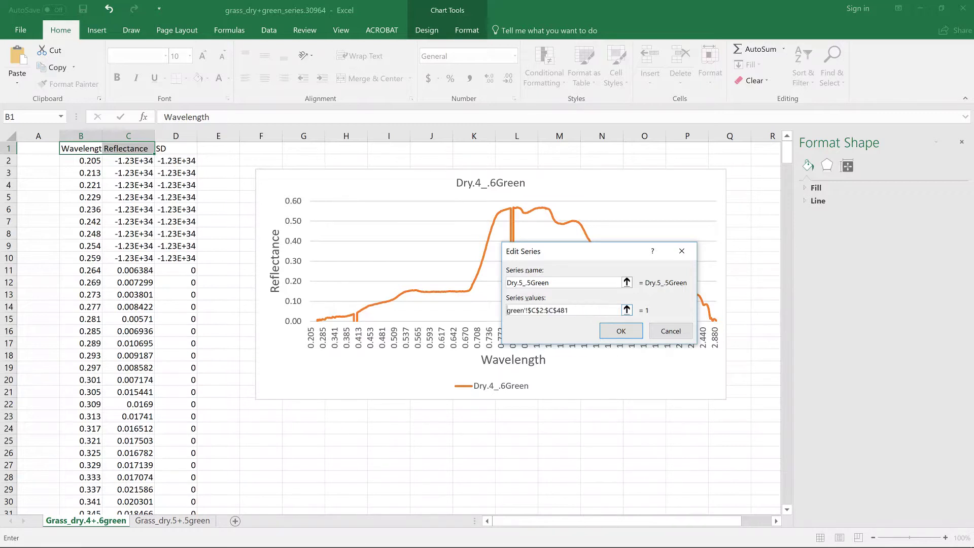
pyautogui.hotkey('shift', 'End')
pyautogui.press('Delete')
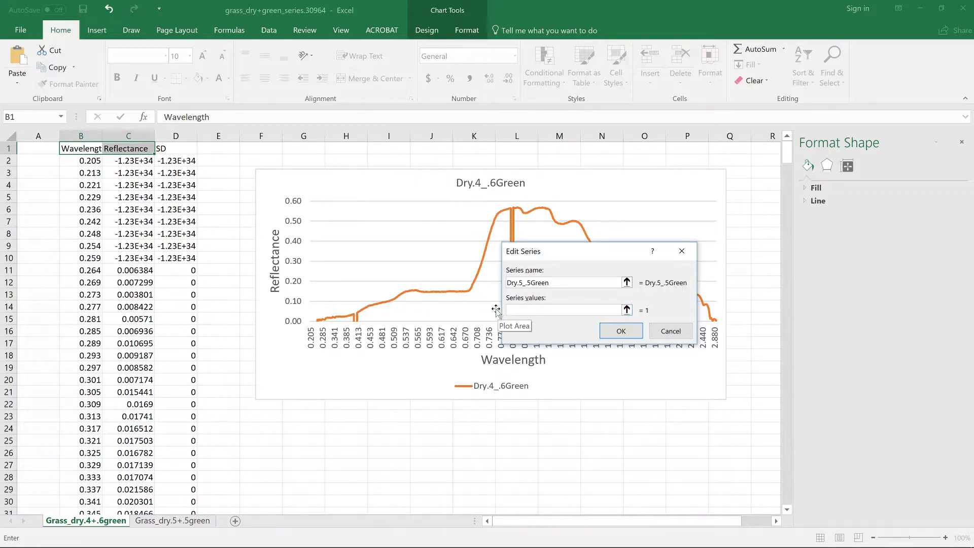
# Set Dry.5_.5Green's values to C2:C481 on Grass_dry.5+.5green and confirm the series
pyautogui.click(197, 522)
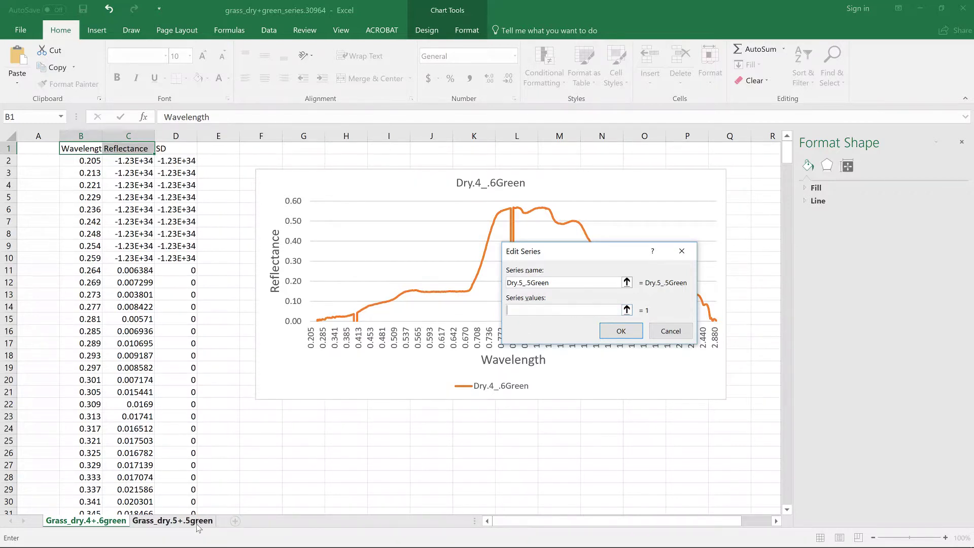
pyautogui.click(137, 161)
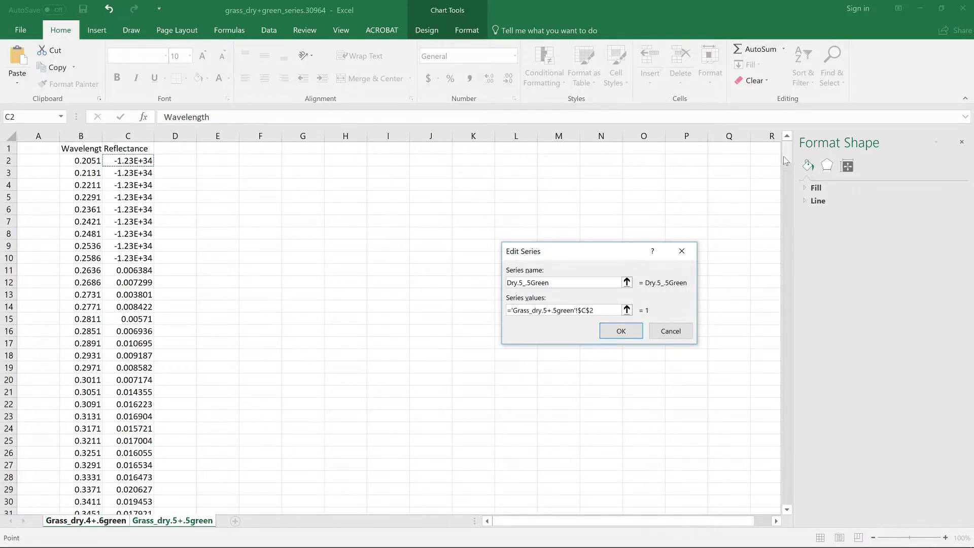
pyautogui.moveTo(787, 152); pyautogui.dragTo(755, 544)
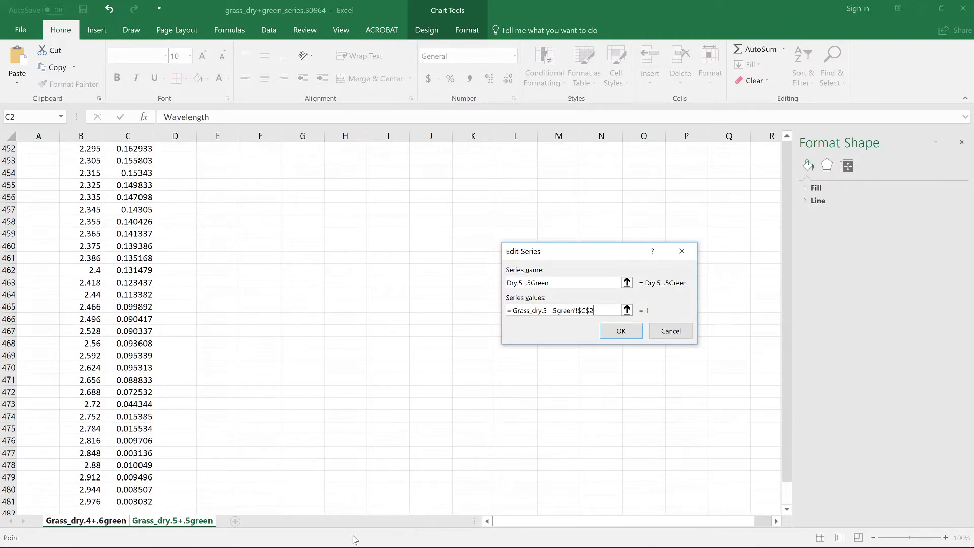
pyautogui.keyDown('shift'); pyautogui.click(140, 502); pyautogui.keyUp('shift')
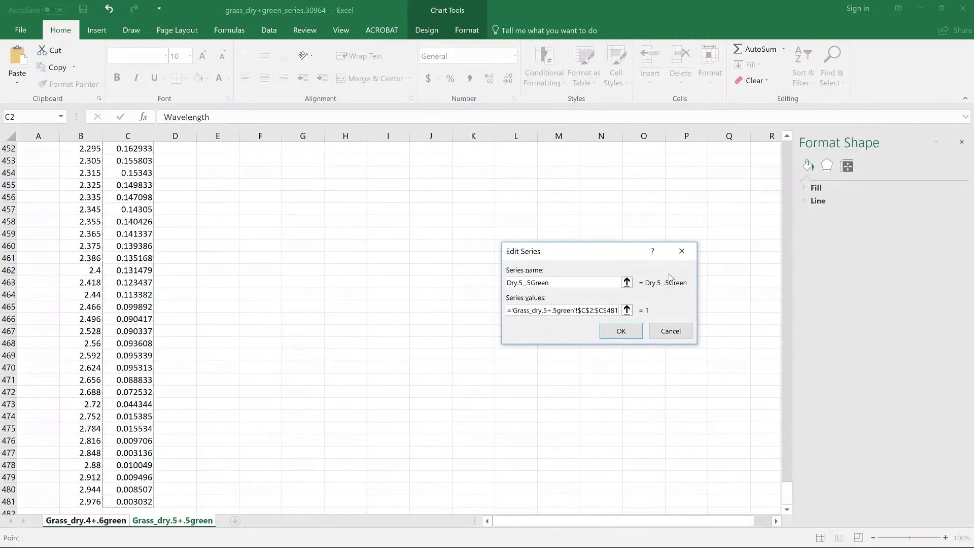
pyautogui.click(628, 334)
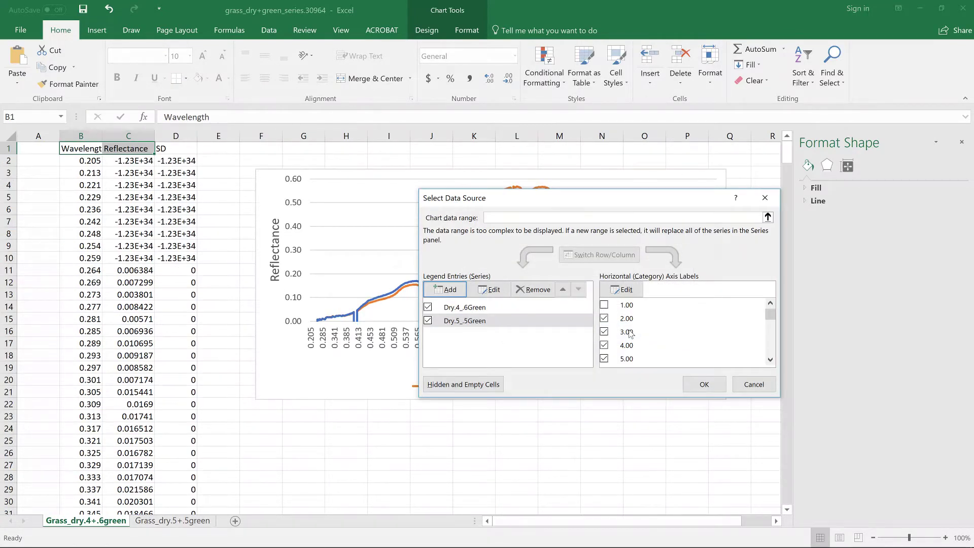
# Move the Select Data Source dialog to check both curves, then accept the two-series chart
pyautogui.moveTo(597, 204)
pyautogui.mouseDown()
pyautogui.moveTo(691, 329)
pyautogui.moveTo(727, 350)
pyautogui.moveTo(742, 305)
pyautogui.mouseUp()
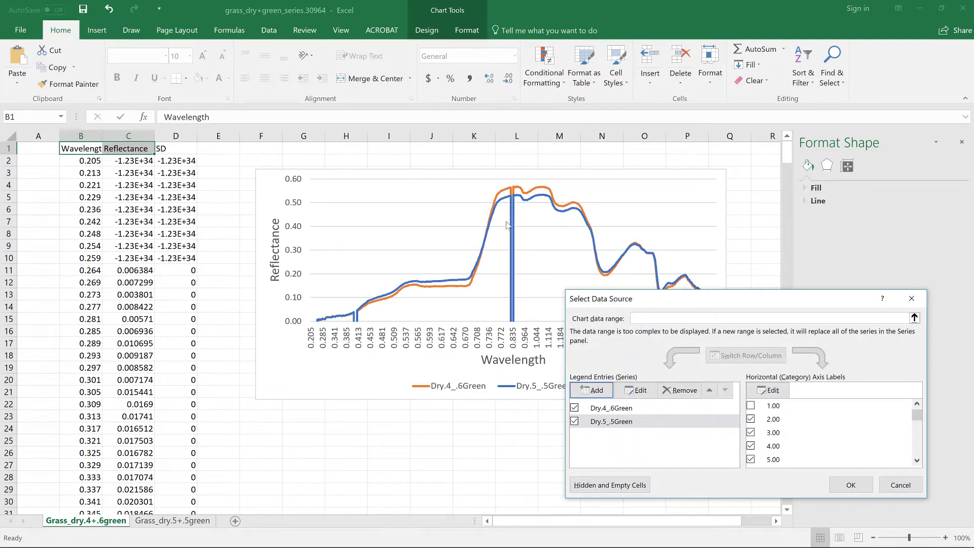
pyautogui.moveTo(648, 300); pyautogui.dragTo(626, 266)
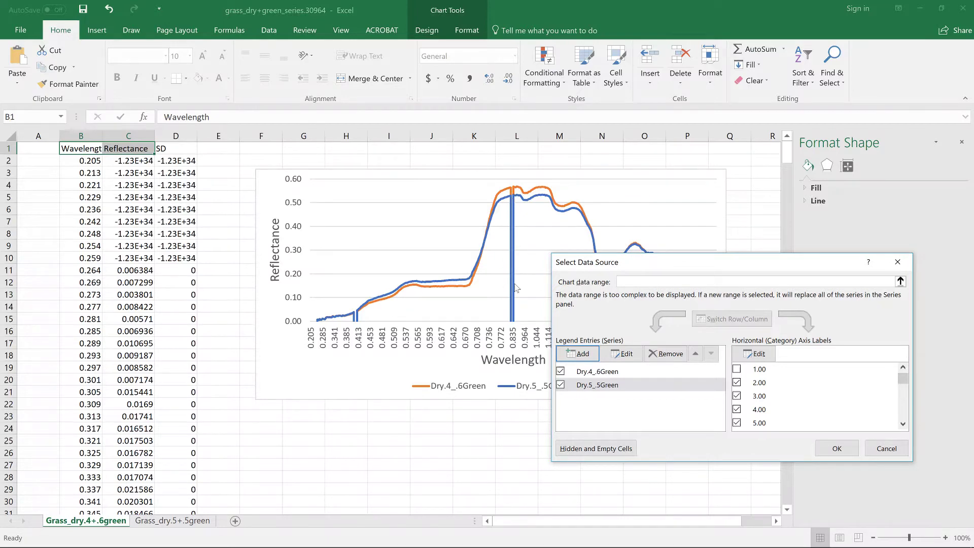
pyautogui.moveTo(742, 267); pyautogui.dragTo(745, 237)
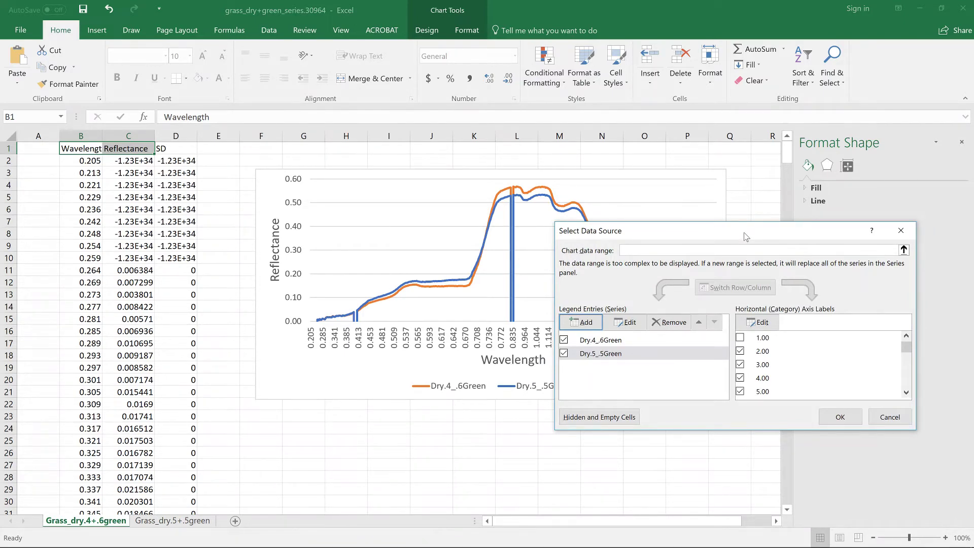
pyautogui.click(840, 417)
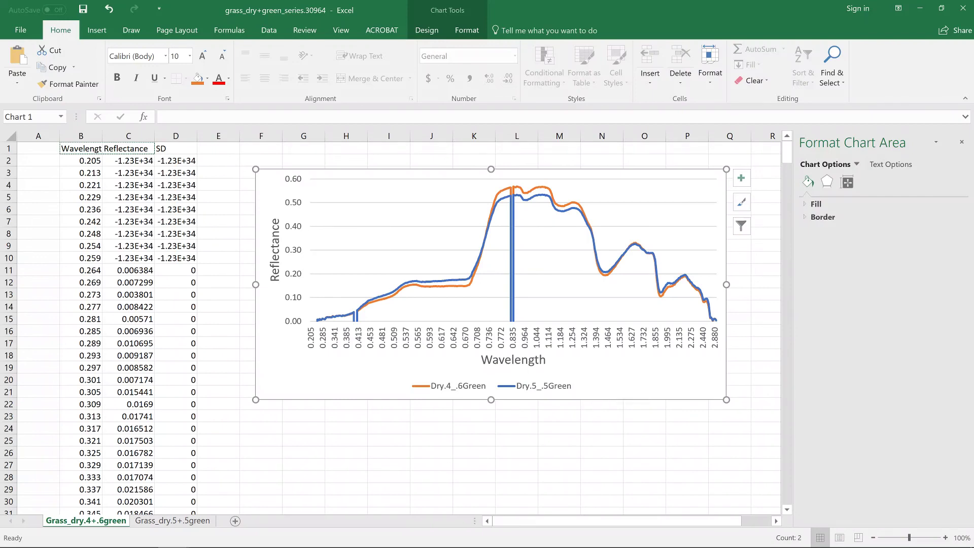
# Bring up the OBS Studio window from the taskbar over the finished chart
pyautogui.click(141, 537)
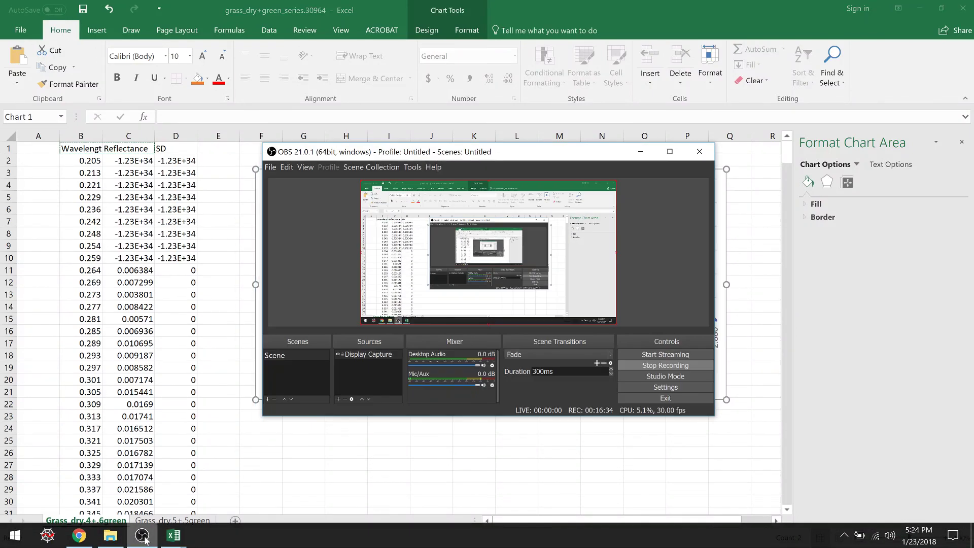